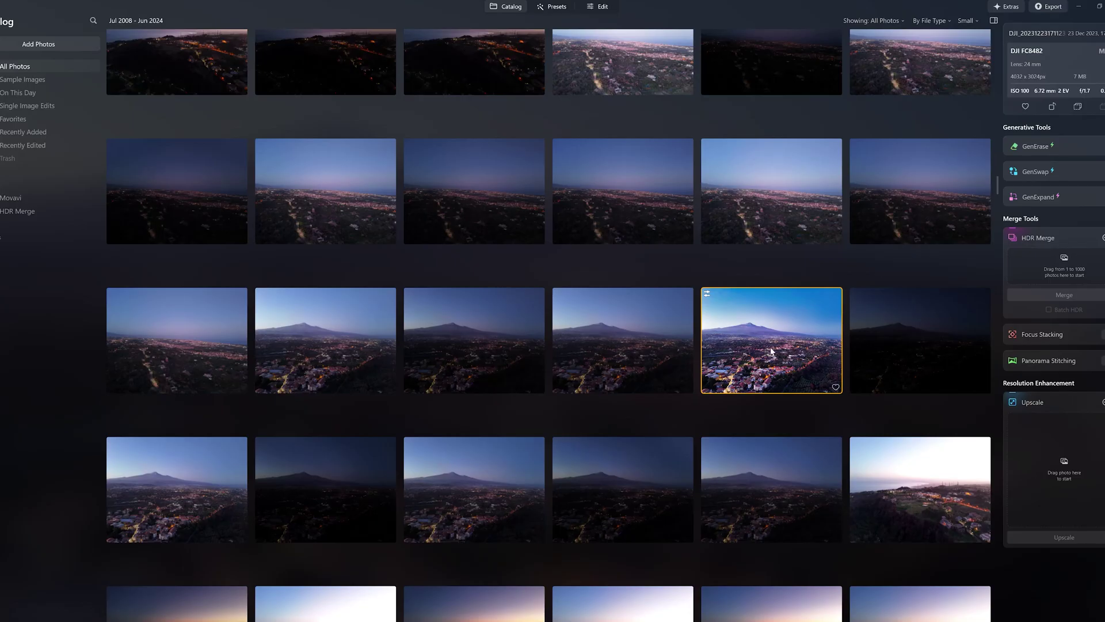
Preview the twilight Etna drone photo, then open and play the DJI_0961.MP4 coastal drone video
{"action": "double_click", "coordinate": [771, 350]}
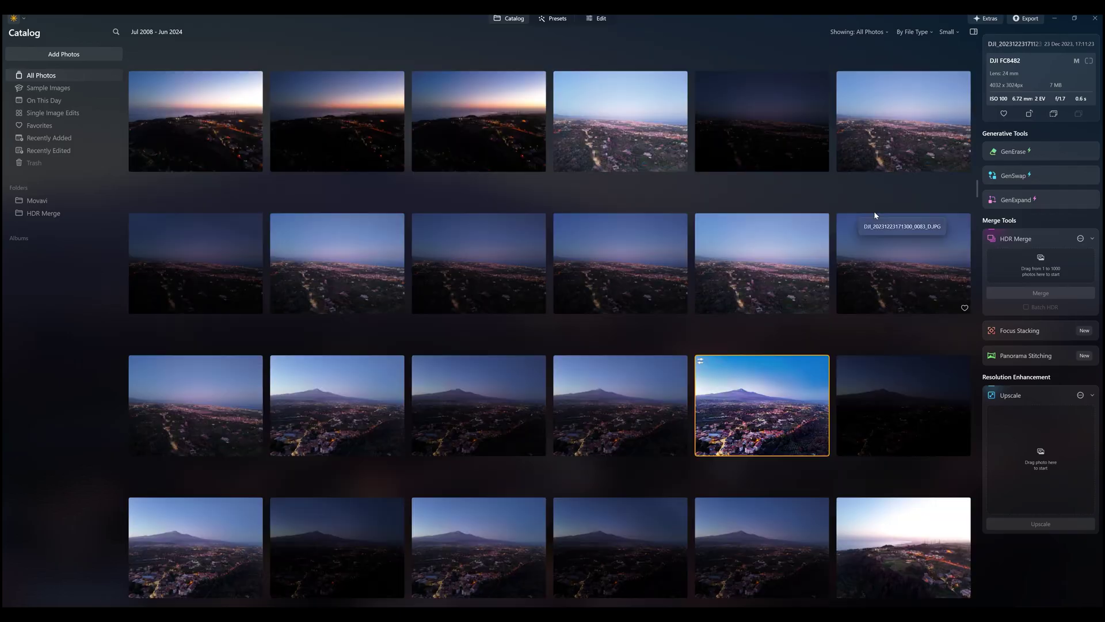
{"action": "scroll", "coordinate": [875, 210], "scroll_direction": "down", "scroll_amount": 10}
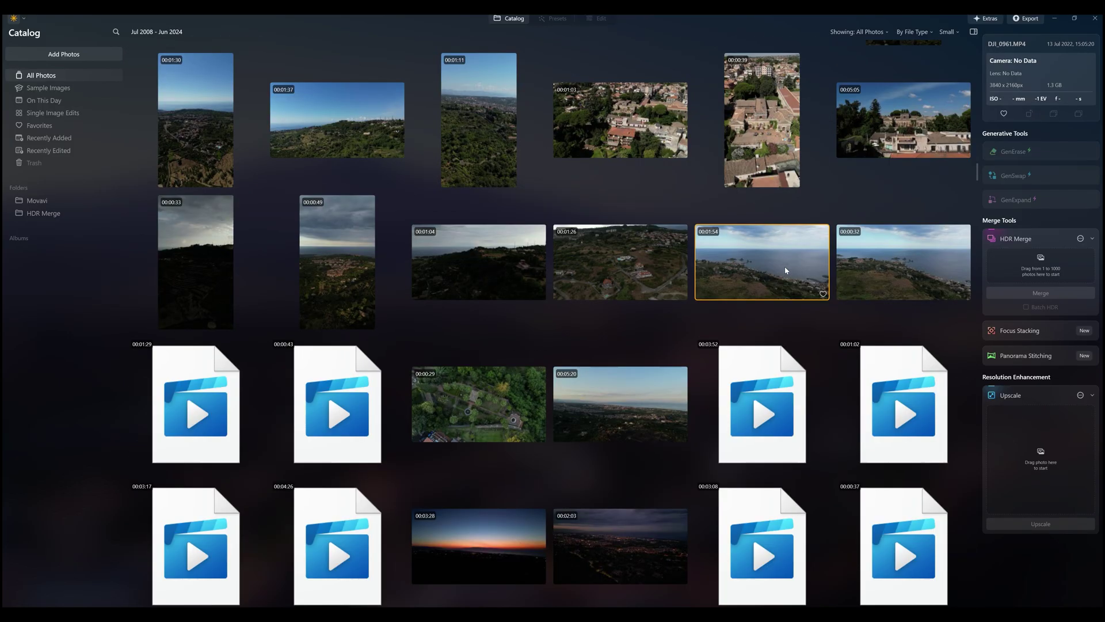
{"action": "double_click", "coordinate": [786, 270]}
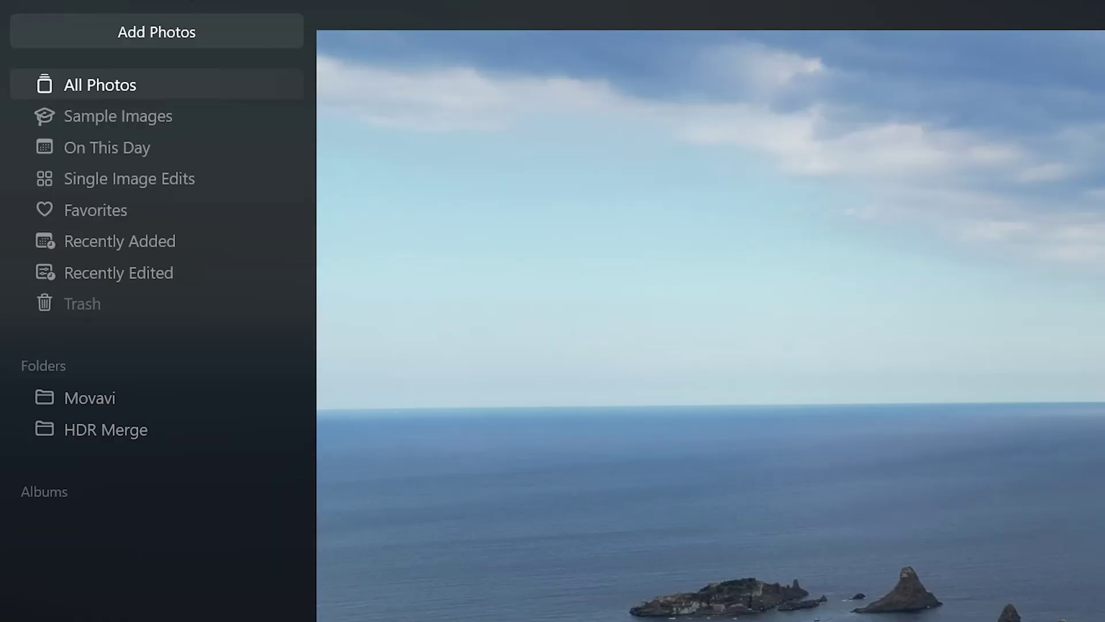
Start adding a folder from the Movavi drive and expand it down to Air 3 video quality
{"action": "left_click", "coordinate": [150, 30]}
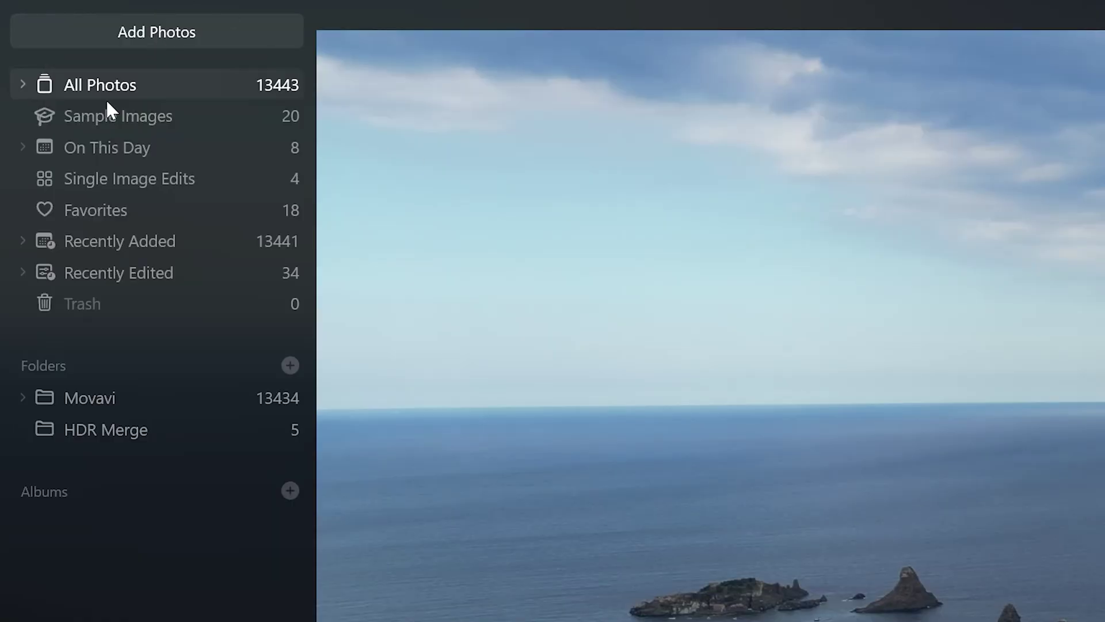
{"action": "left_click", "coordinate": [110, 108]}
{"action": "left_click", "coordinate": [92, 577]}
{"action": "left_click", "coordinate": [19, 397]}
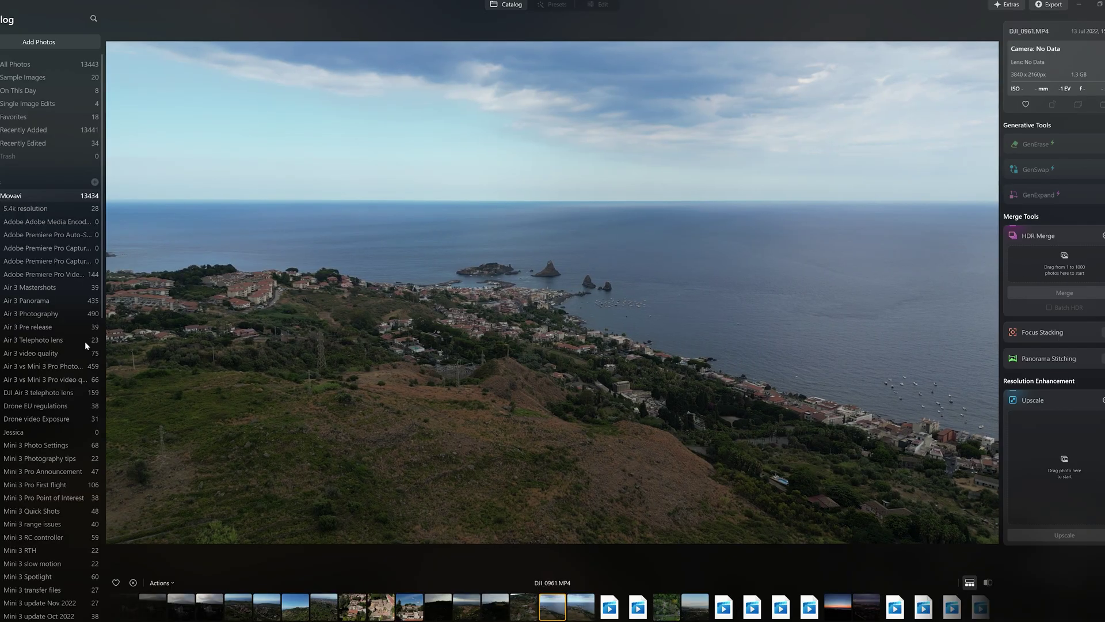
{"action": "left_click", "coordinate": [29, 353]}
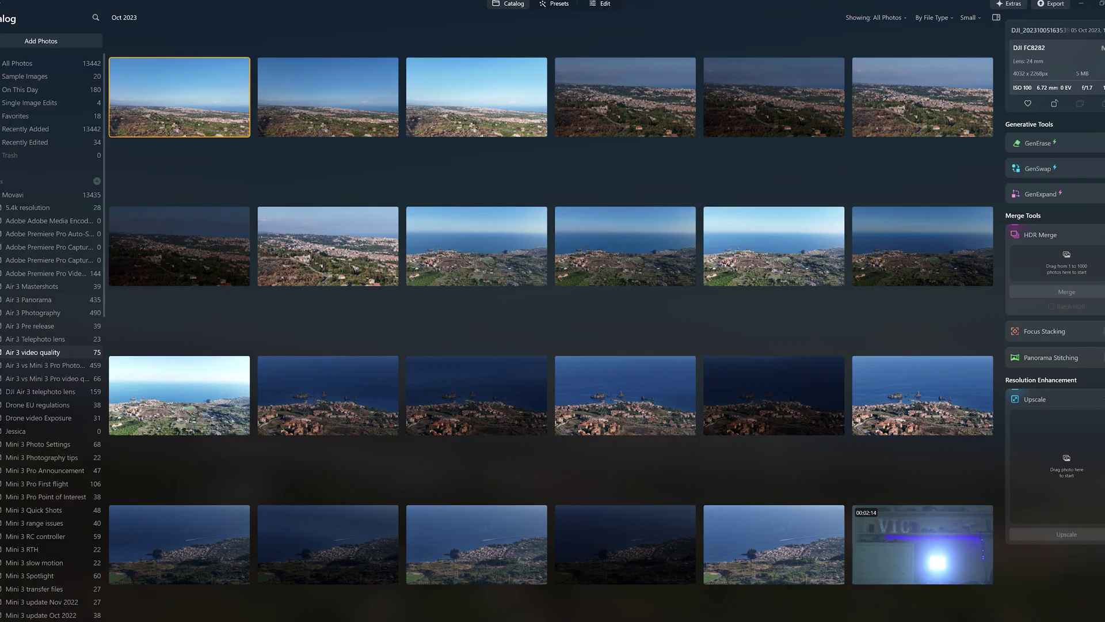
Create 'New subfolder' inside Air 3 video quality and confirm it exists on disk
{"action": "right_click", "coordinate": [25, 355]}
{"action": "left_click", "coordinate": [56, 382]}
{"action": "type", "text": "New subfolder"}
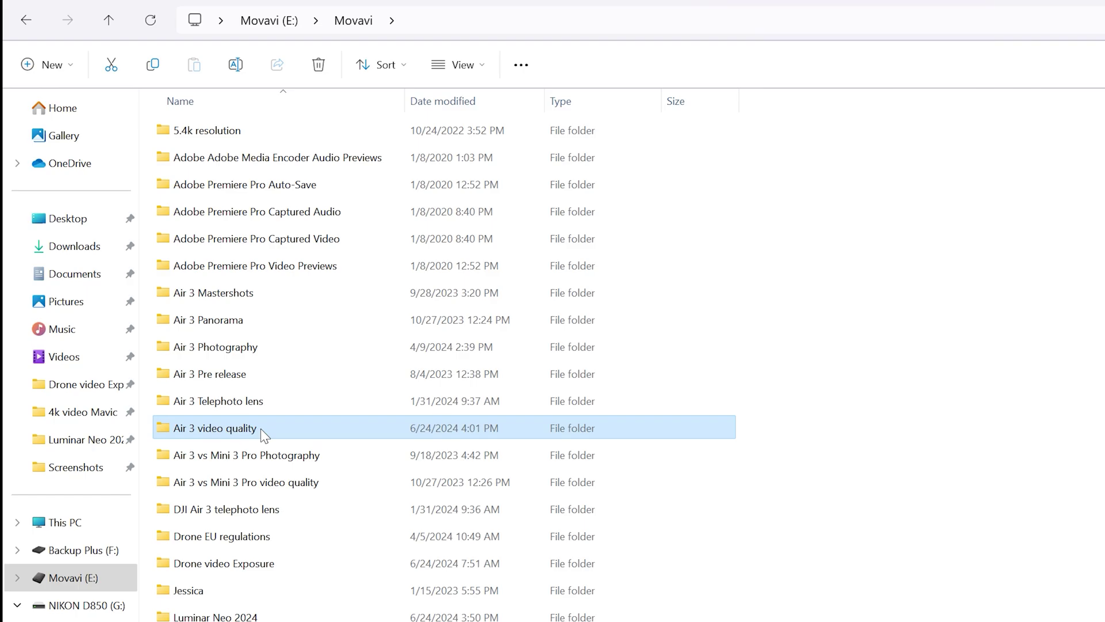
{"action": "double_click", "coordinate": [264, 432]}
{"action": "left_click", "coordinate": [247, 292]}
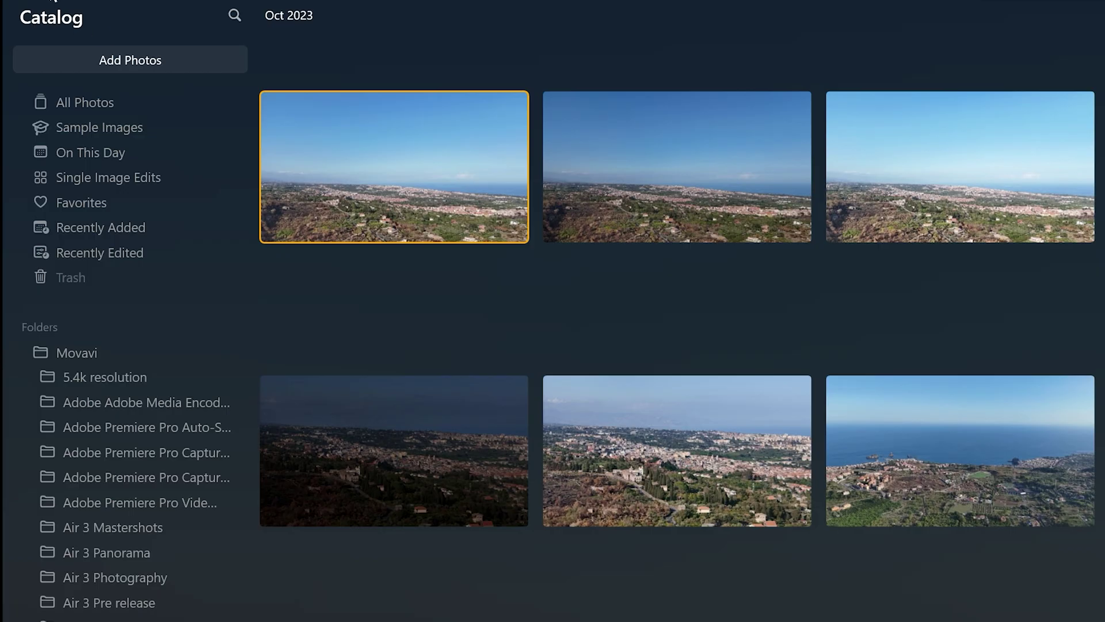
{"action": "left_click", "coordinate": [54, 5]}
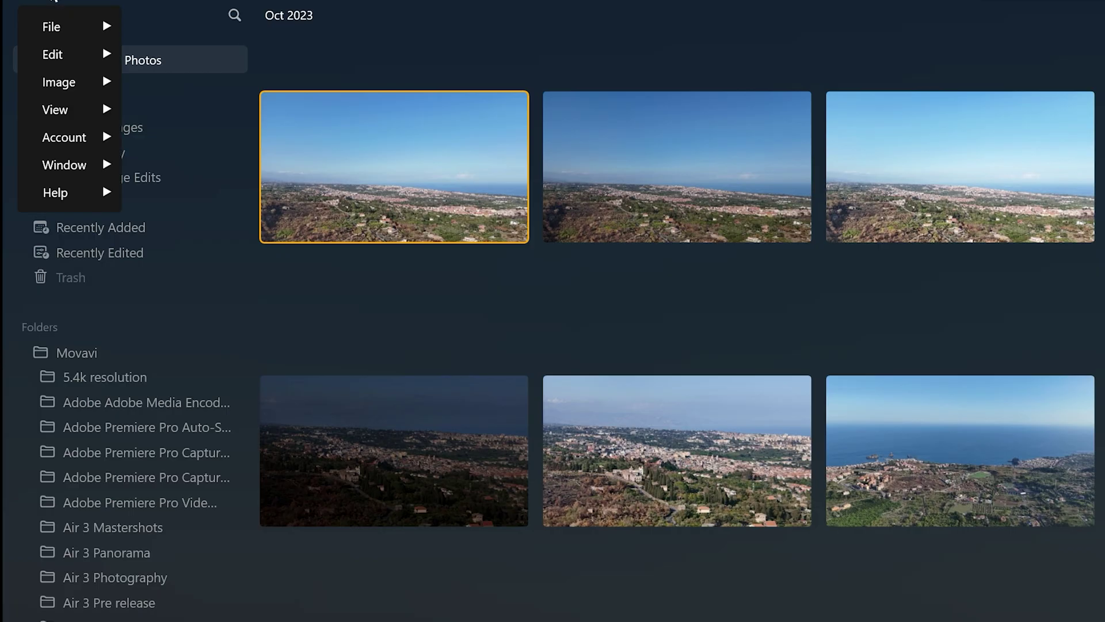
Save a new catalog file named 'Family and friends' from File > Catalog > New, then add an album
{"action": "mouse_move", "coordinate": [51, 26]}
{"action": "mouse_move", "coordinate": [165, 34]}
{"action": "left_click", "coordinate": [422, 43]}
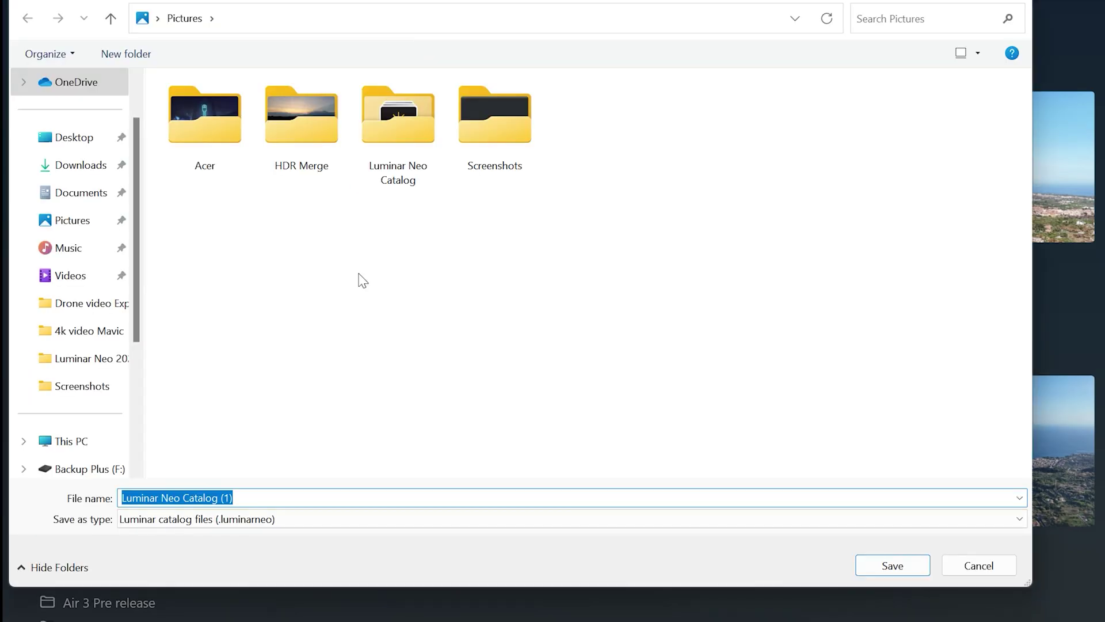
{"action": "type", "text": "Family and friends"}
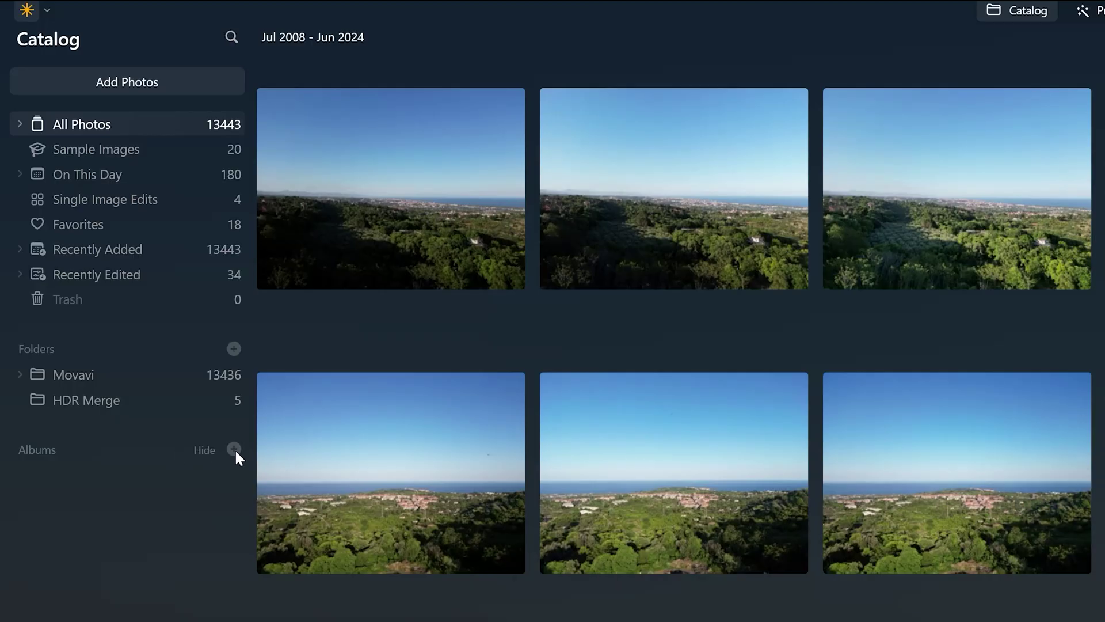
{"action": "left_click", "coordinate": [233, 448]}
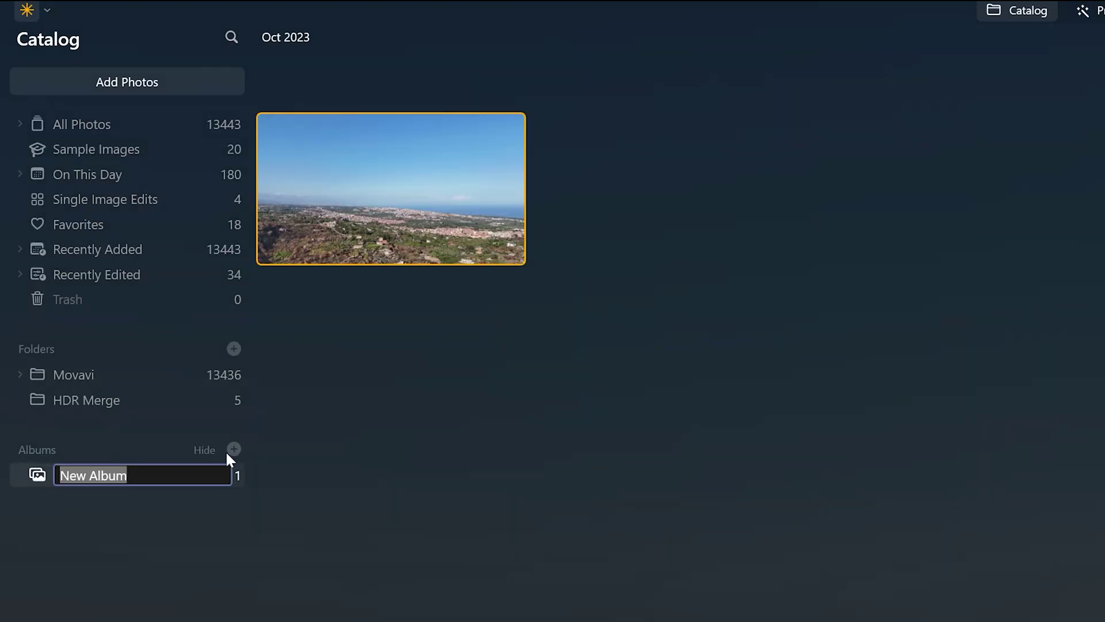
Name the album 'New project', drag the selected Movavi photos into it and open it
{"action": "type", "text": "New project"}
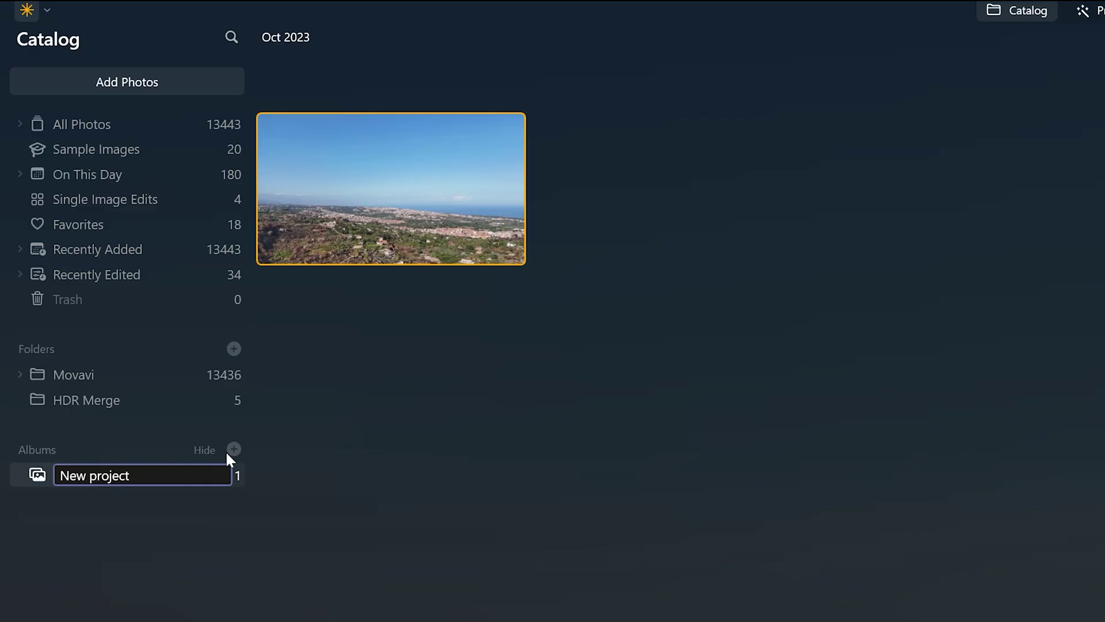
{"action": "left_click", "coordinate": [95, 380]}
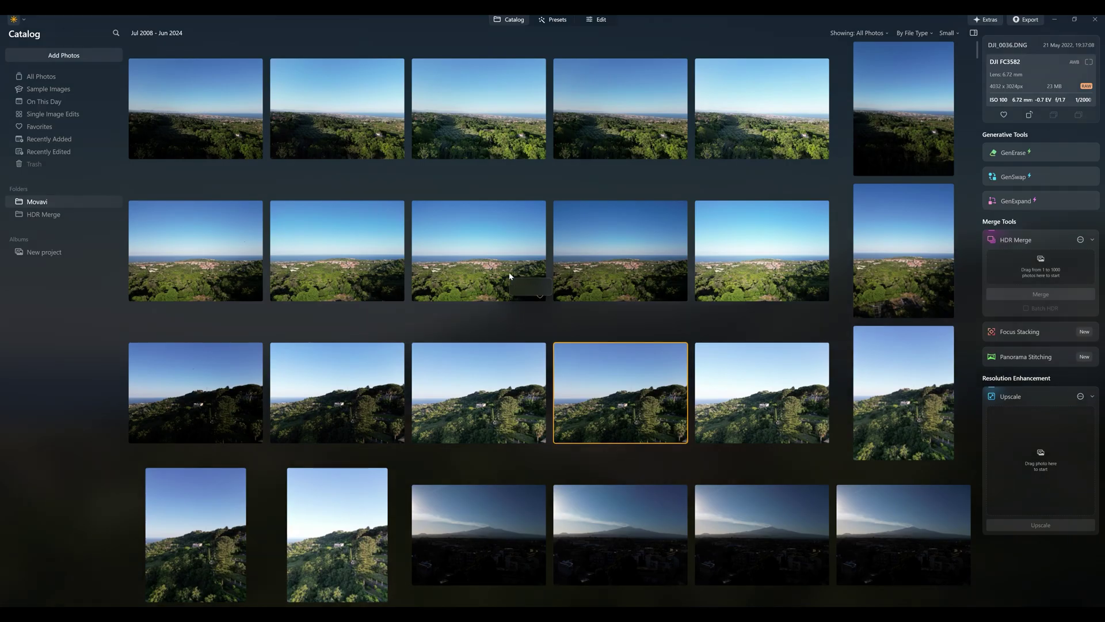
{"action": "left_click", "coordinate": [509, 276], "text": "ctrl"}
{"action": "left_click", "coordinate": [338, 535], "text": "ctrl"}
{"action": "left_click", "coordinate": [761, 549], "text": "ctrl"}
{"action": "left_click_drag", "start_coordinate": [346, 516], "coordinate": [47, 253]}
{"action": "left_click", "coordinate": [51, 253]}
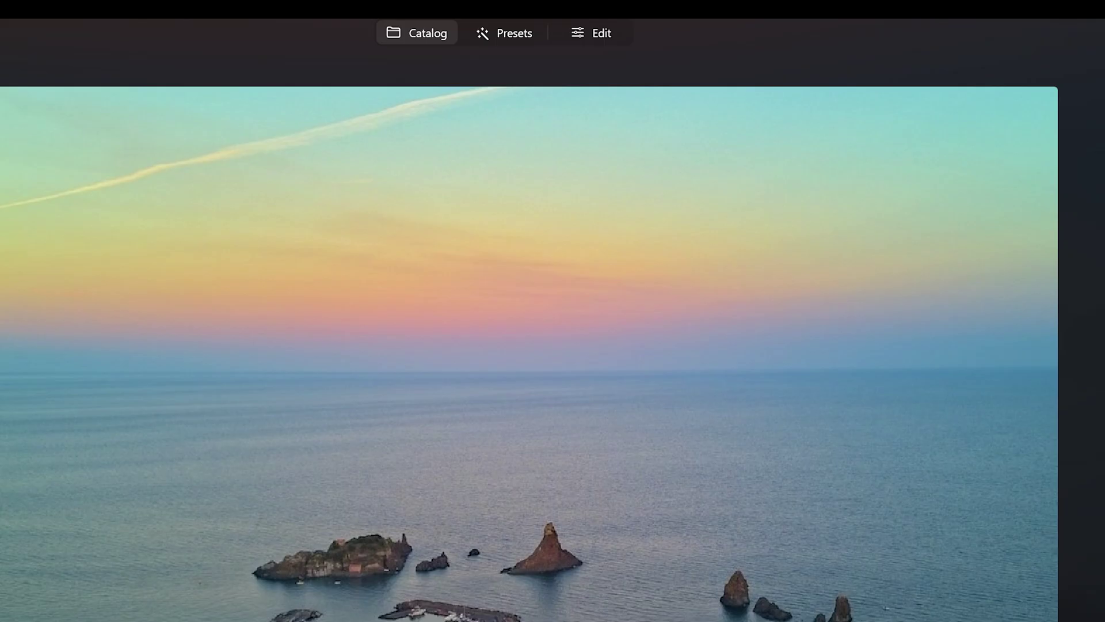
Mask the red tent and its guy line with GenErase, erase them and compare with the original
{"action": "scroll", "coordinate": [920, 311], "scroll_direction": "down", "scroll_amount": 3}
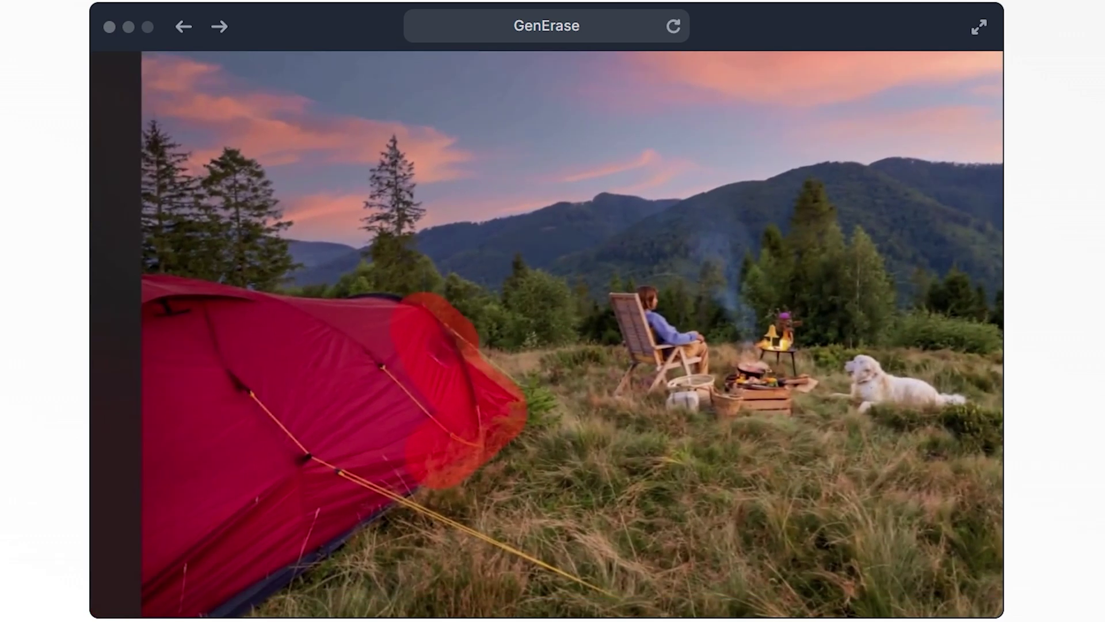
{"action": "mouse_move", "coordinate": [262, 284]}
{"action": "left_mouse_down"}
{"action": "mouse_move", "coordinate": [294, 310]}
{"action": "mouse_move", "coordinate": [471, 424]}
{"action": "mouse_move", "coordinate": [607, 489]}
{"action": "left_mouse_up"}
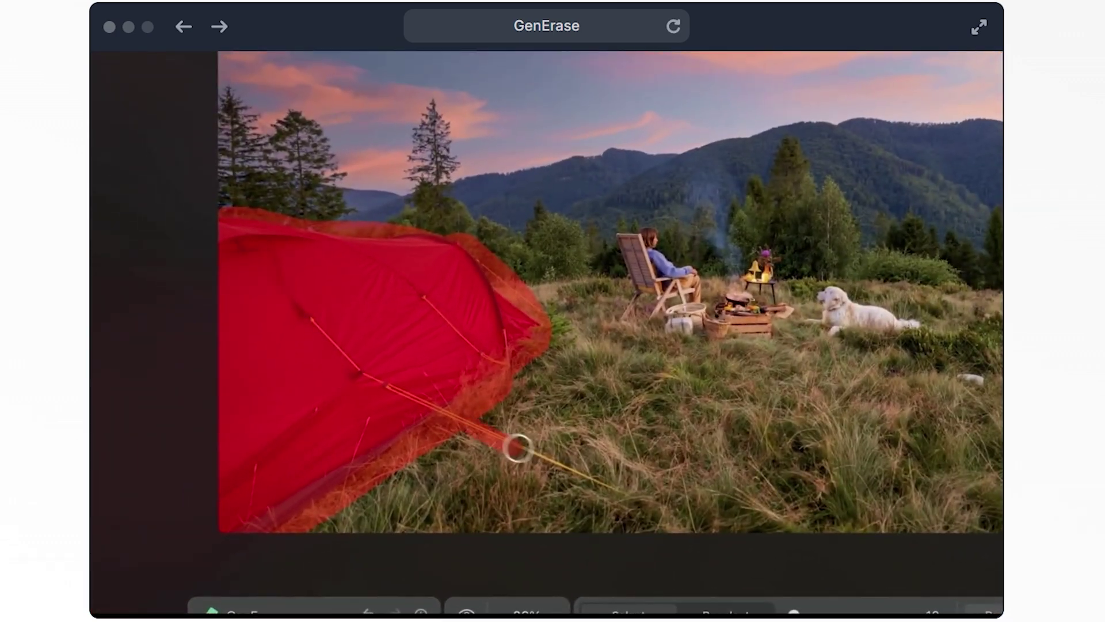
{"action": "left_click", "coordinate": [842, 580]}
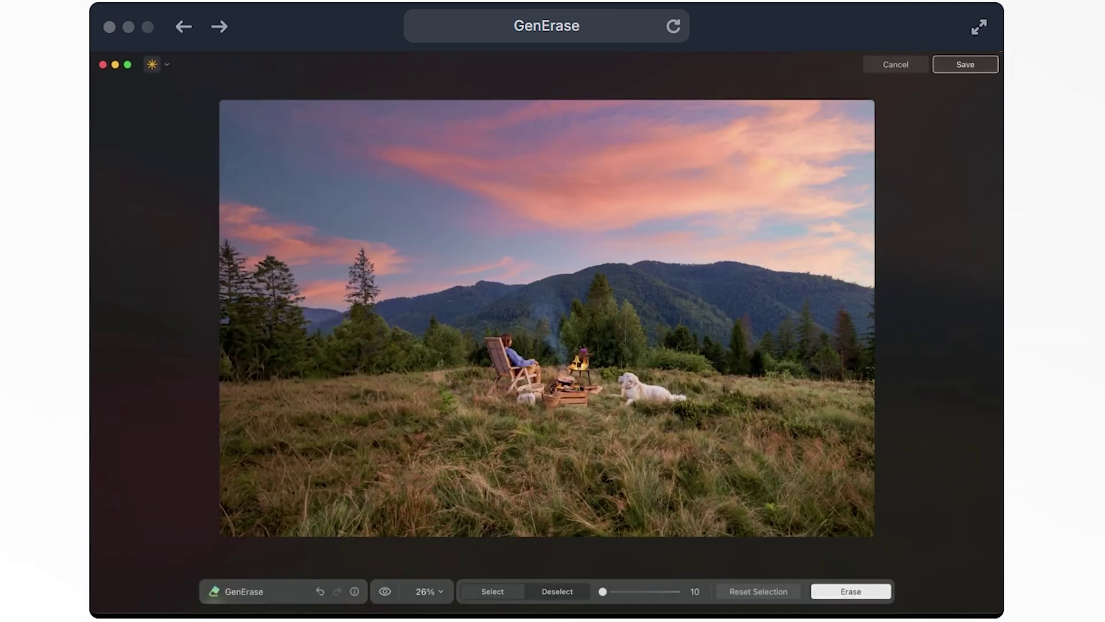
{"action": "left_click", "coordinate": [384, 591]}
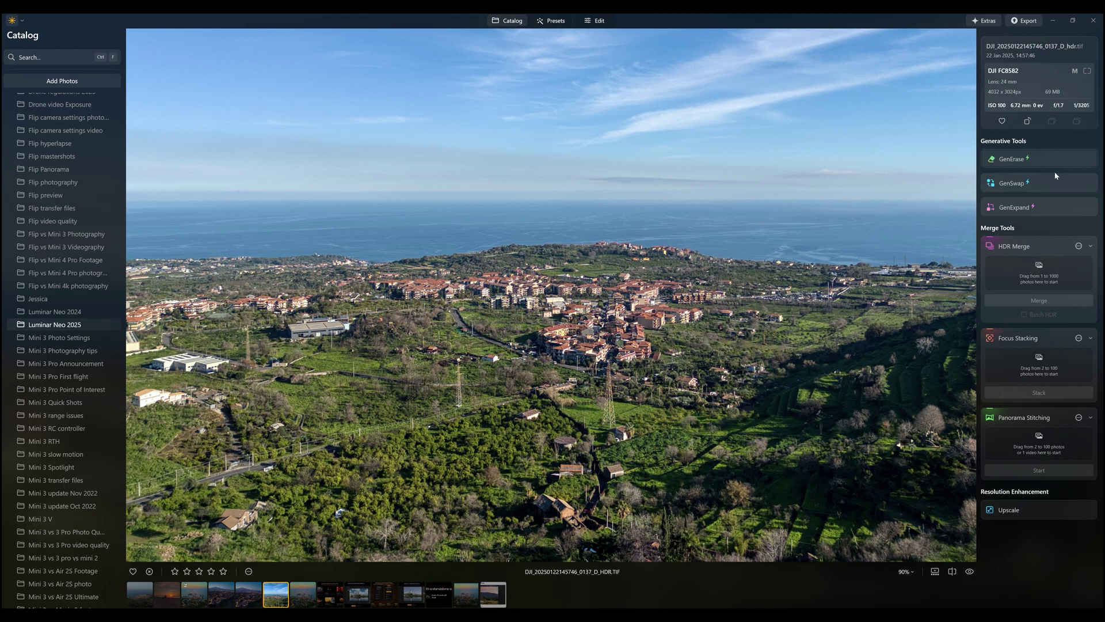
Launch GenErase on the hillside town photo and open its help page from the info tooltip
{"action": "left_click", "coordinate": [1009, 161]}
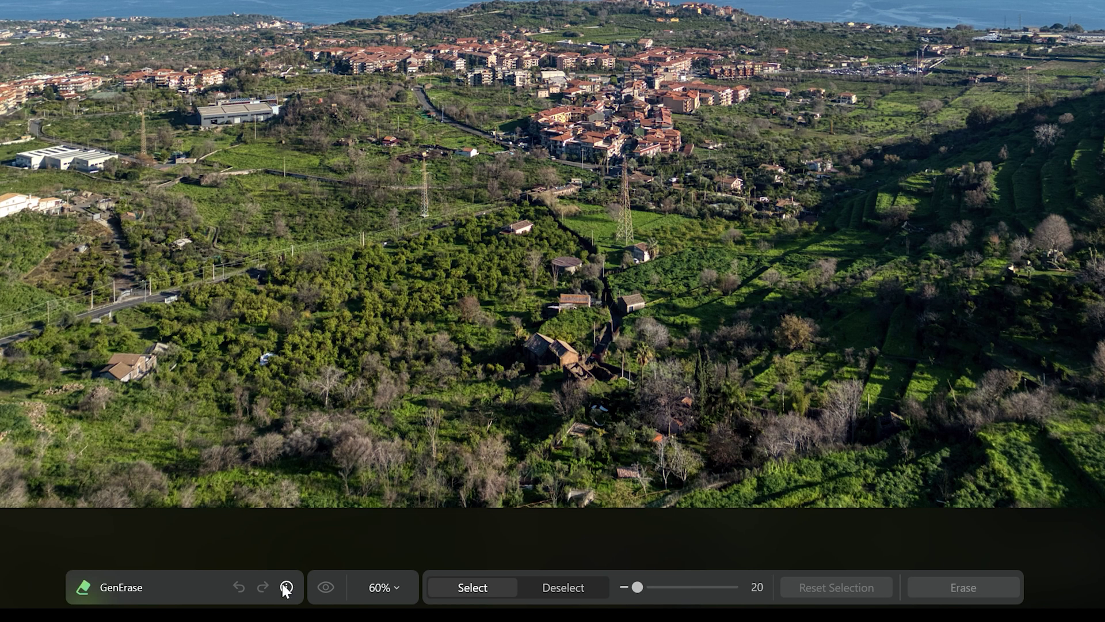
{"action": "mouse_move", "coordinate": [288, 583]}
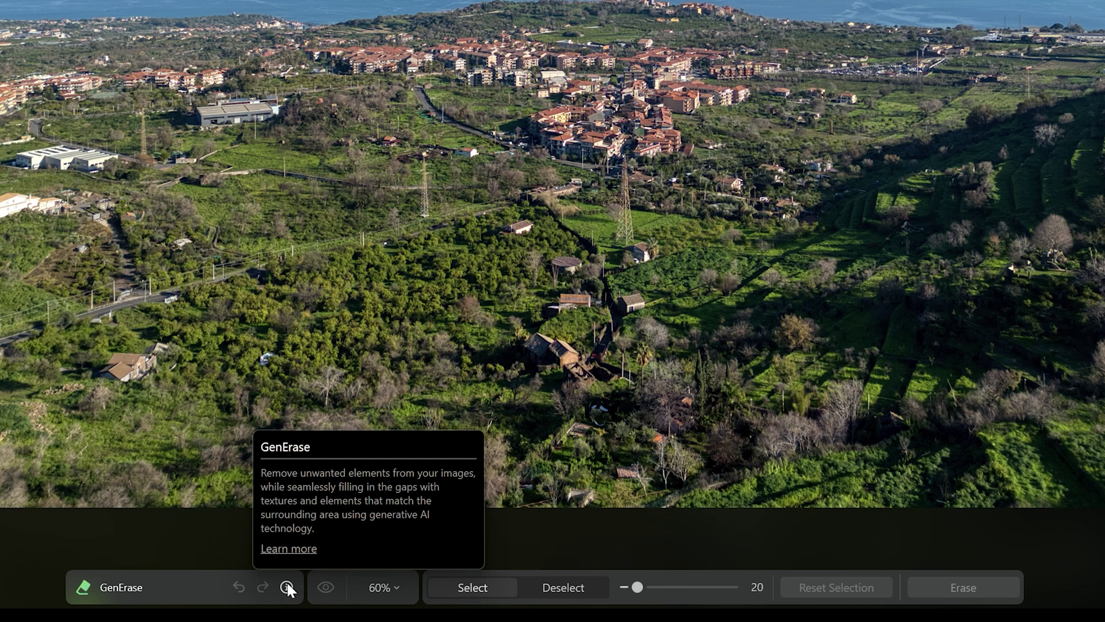
{"action": "left_click", "coordinate": [296, 551]}
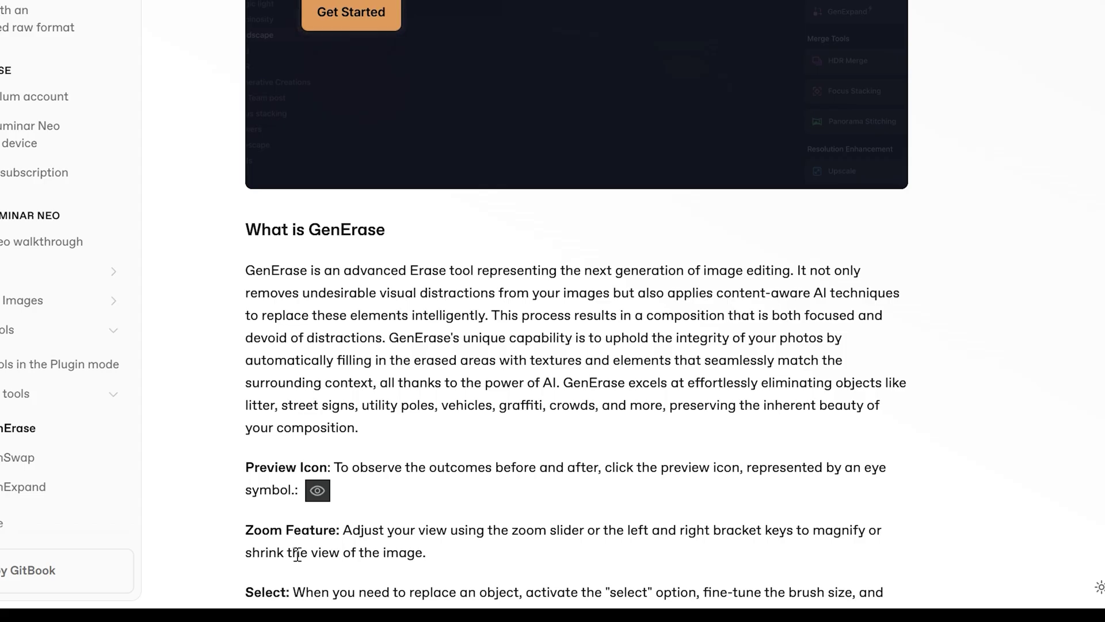
Read down the GenErase help article, then set the GenErase brush to remove from selection
{"action": "scroll", "coordinate": [489, 437], "scroll_direction": "down", "scroll_amount": 9}
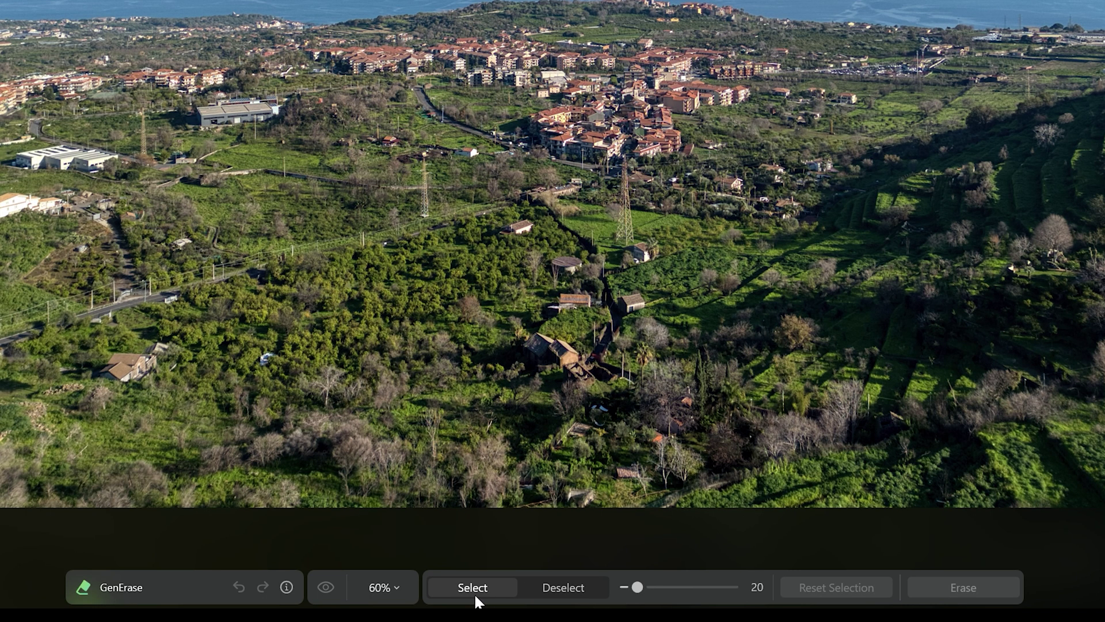
{"action": "left_click", "coordinate": [476, 597]}
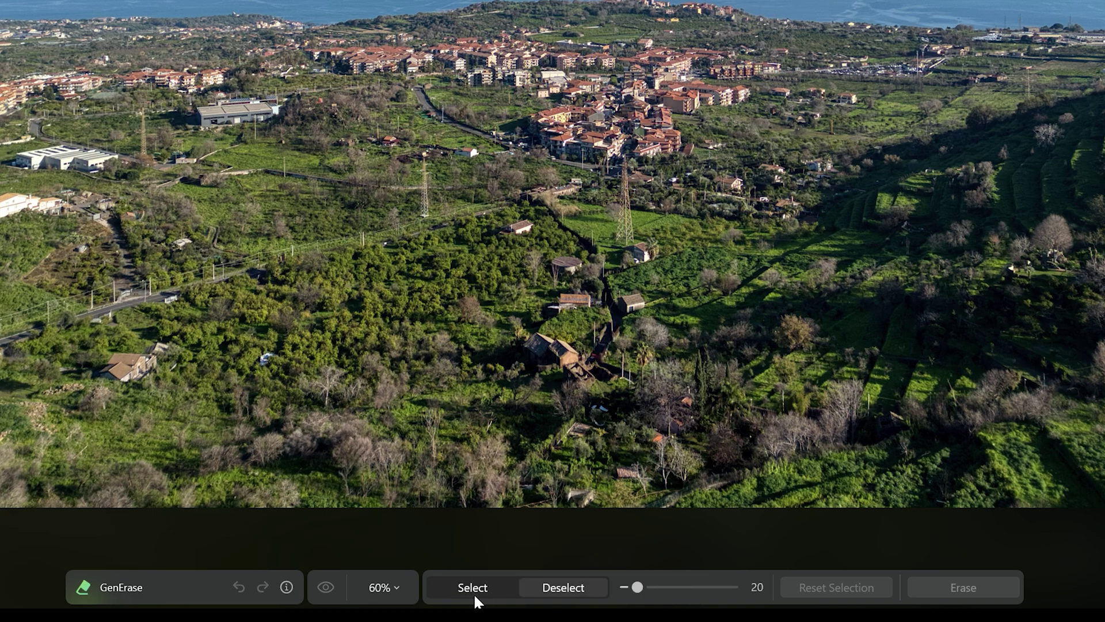
Enlarge the GenErase brush, paint over the three power pylons and erase them
{"action": "left_click_drag", "start_coordinate": [638, 587], "coordinate": [692, 587]}
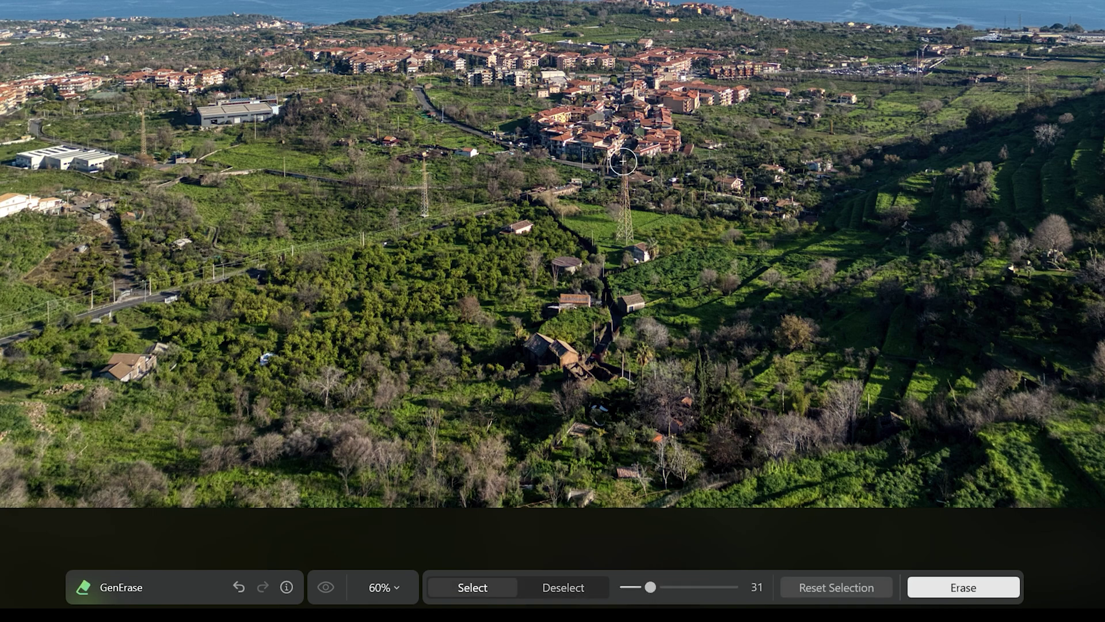
{"action": "left_click_drag", "start_coordinate": [627, 158], "coordinate": [627, 253]}
{"action": "left_click_drag", "start_coordinate": [418, 160], "coordinate": [424, 218]}
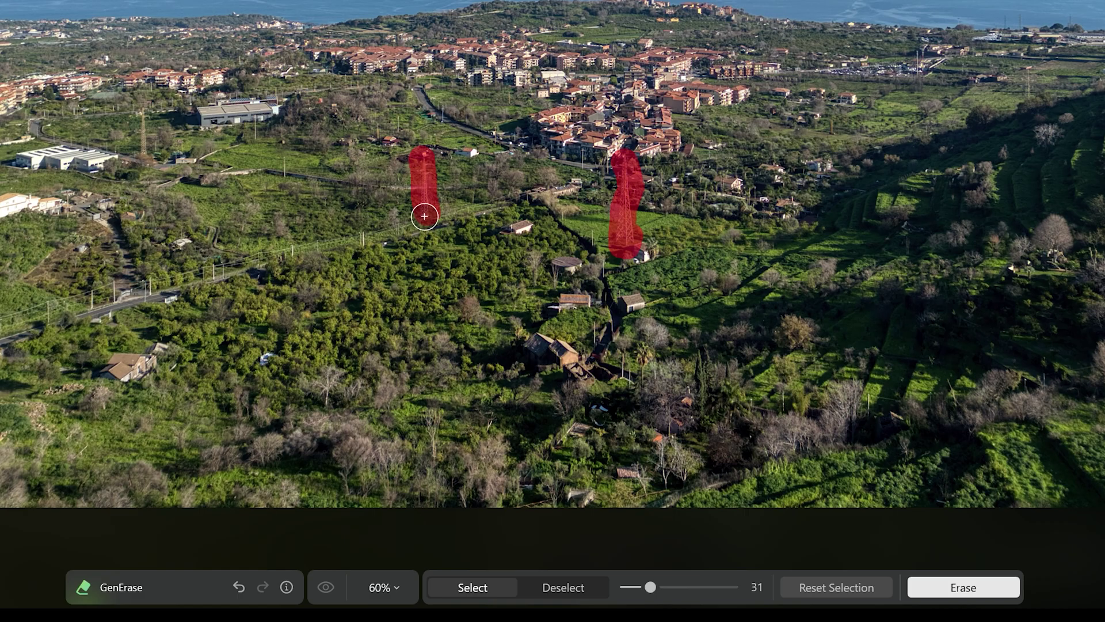
{"action": "left_click_drag", "start_coordinate": [143, 113], "coordinate": [144, 152]}
{"action": "left_click", "coordinate": [939, 592]}
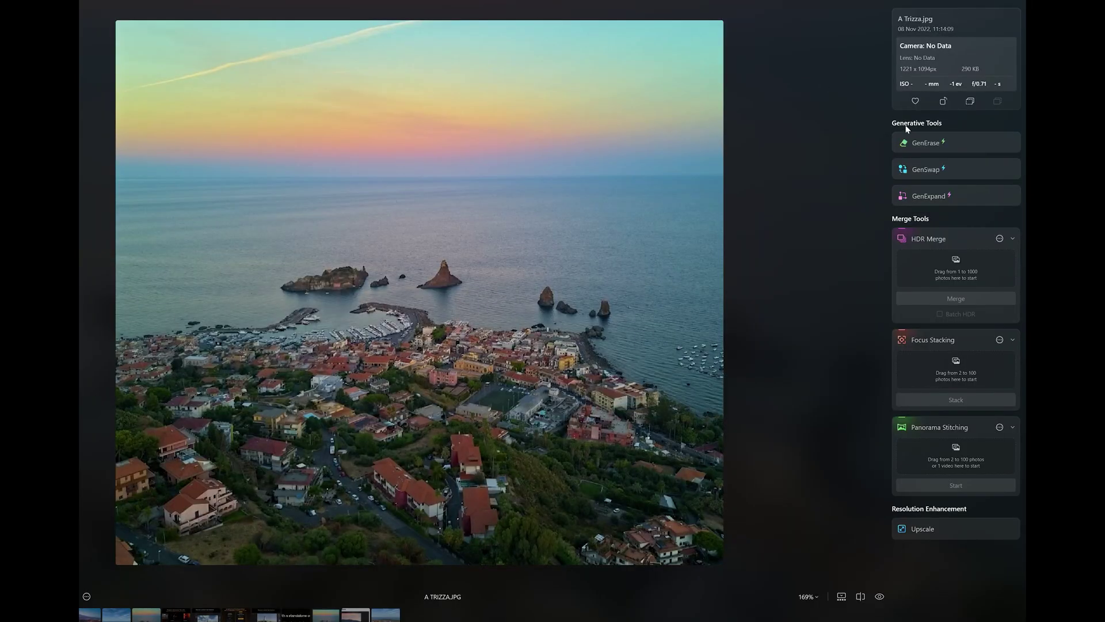
With GenSwap at brush size 83, mask the open sea and generate a 'Cruise ship' there
{"action": "left_click", "coordinate": [929, 170]}
{"action": "left_click_drag", "start_coordinate": [494, 601], "coordinate": [508, 601]}
{"action": "mouse_move", "coordinate": [533, 183]}
{"action": "left_mouse_down"}
{"action": "mouse_move", "coordinate": [646, 189]}
{"action": "mouse_move", "coordinate": [659, 208]}
{"action": "mouse_move", "coordinate": [648, 233]}
{"action": "mouse_move", "coordinate": [514, 234]}
{"action": "mouse_move", "coordinate": [514, 184]}
{"action": "mouse_move", "coordinate": [535, 212]}
{"action": "mouse_move", "coordinate": [629, 212]}
{"action": "left_mouse_up"}
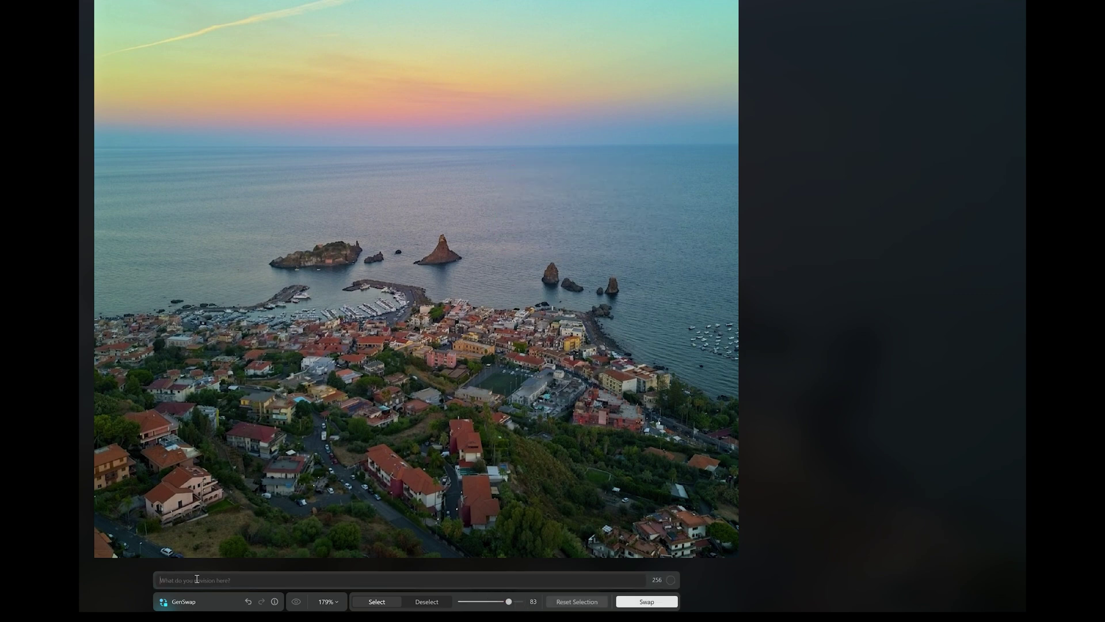
{"action": "type", "text": "Cruise ship"}
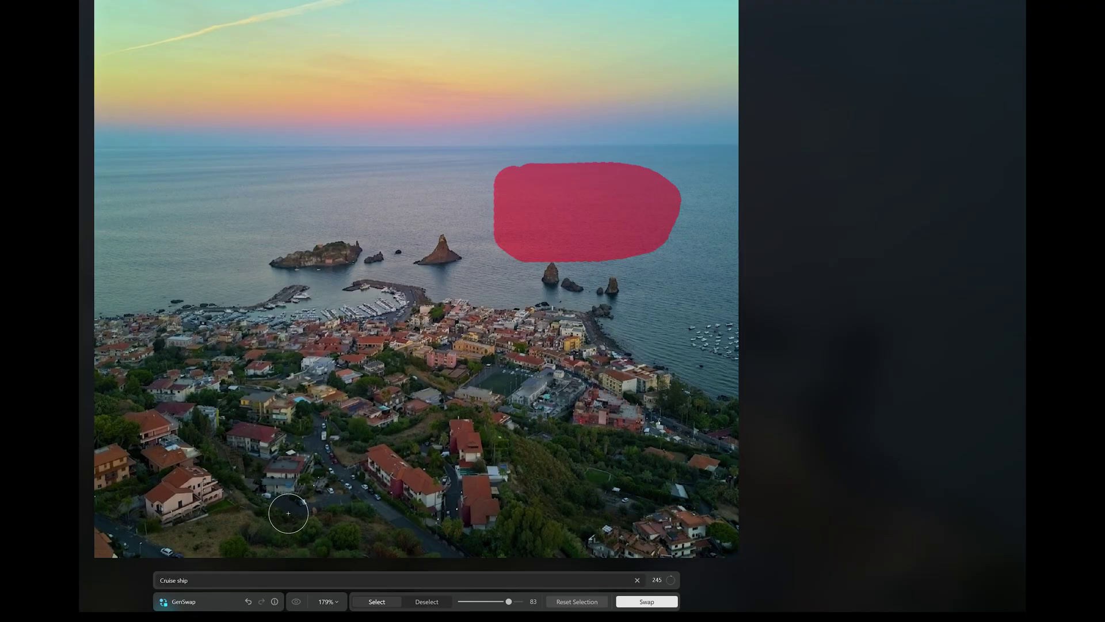
{"action": "key", "text": "Return"}
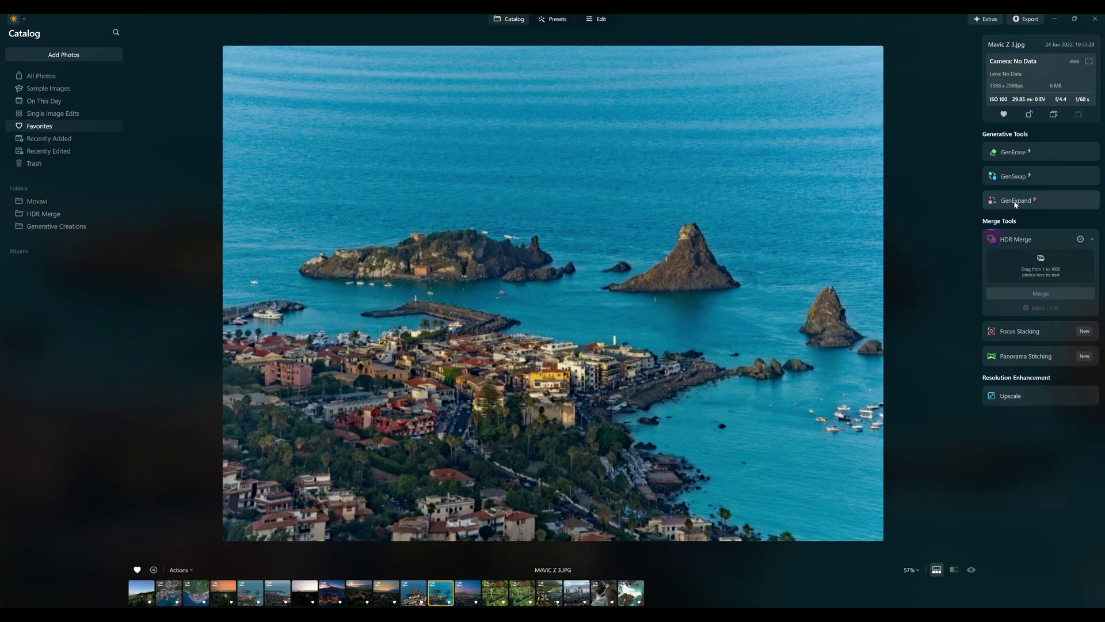
{"action": "left_click", "coordinate": [1016, 201]}
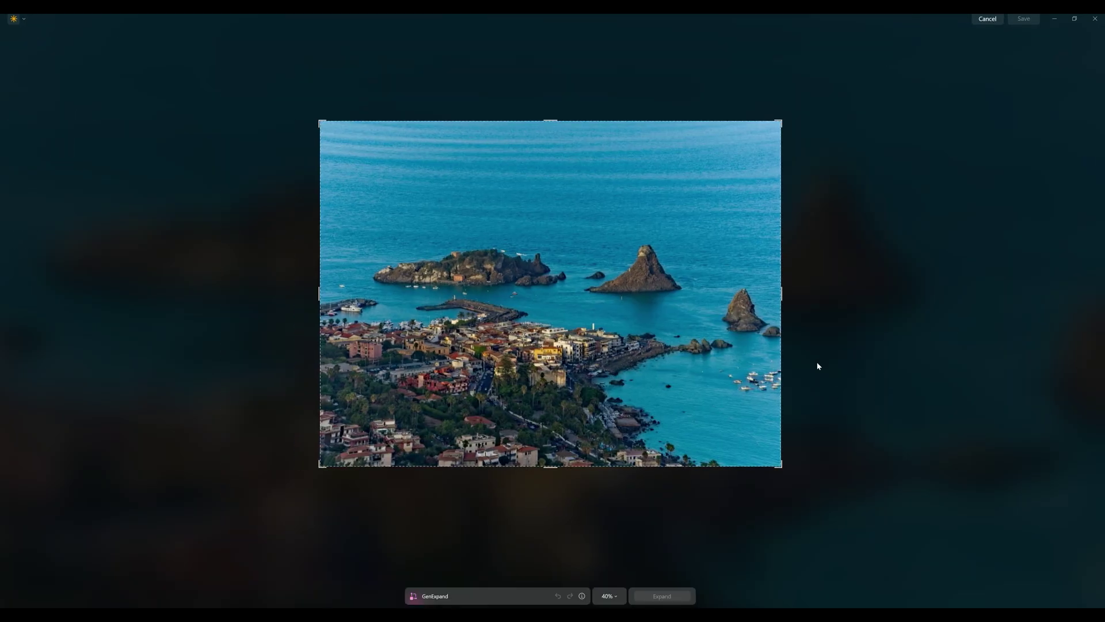
Widen the GenExpand canvas past the photo's right edge and generate scenery to fill it
{"action": "left_click_drag", "start_coordinate": [781, 295], "coordinate": [798, 297]}
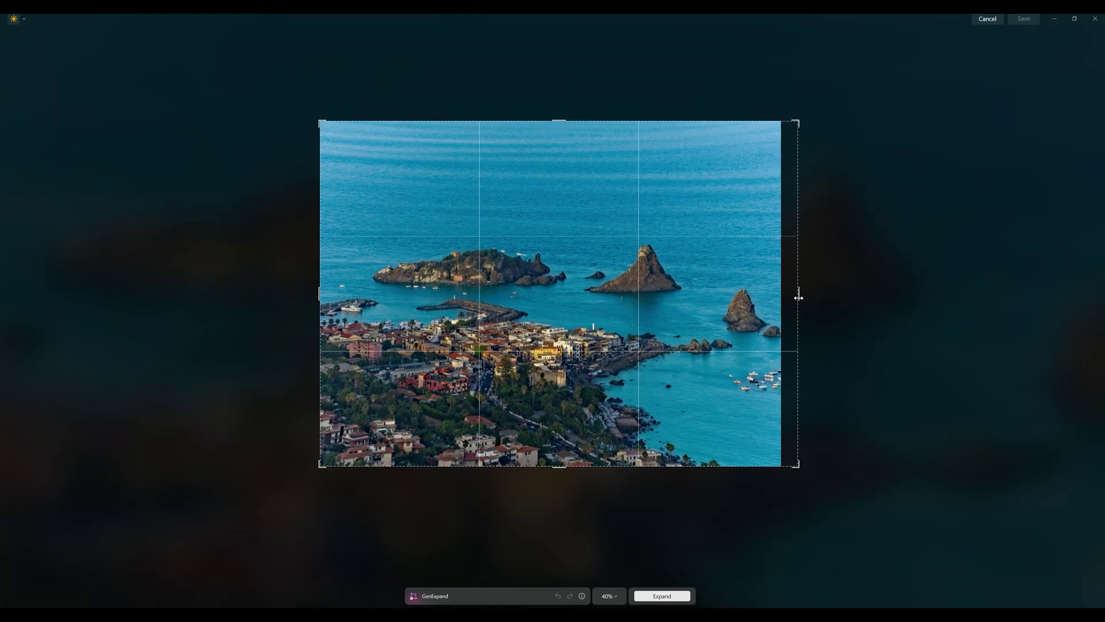
{"action": "left_click", "coordinate": [662, 596]}
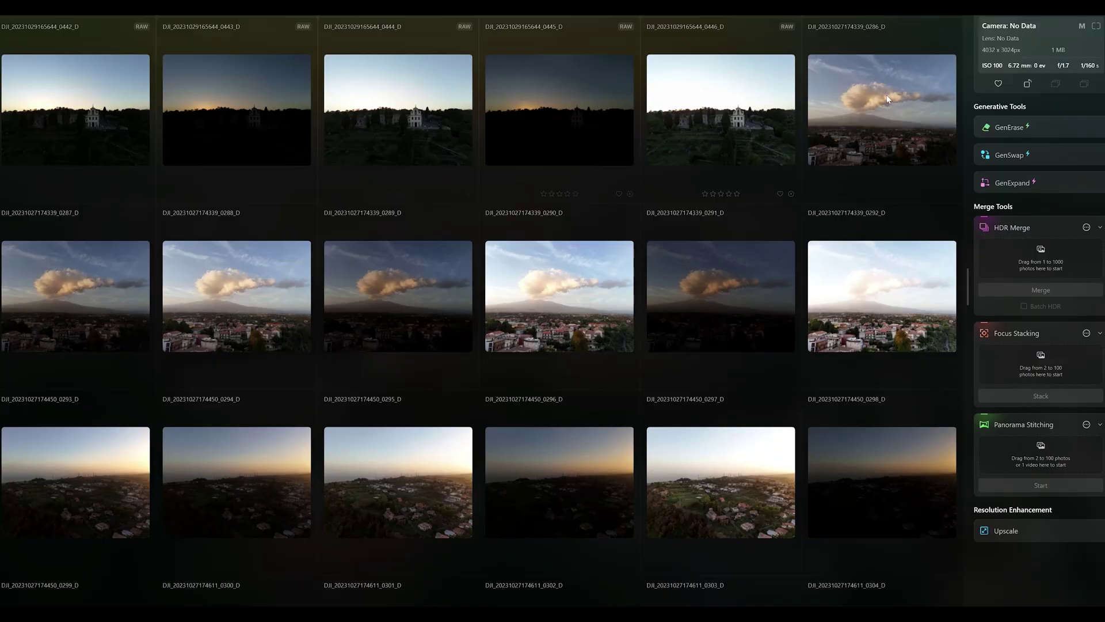
Select volcano-plume bracket shots 0286 through 0292 and add them to HDR Merge
{"action": "left_click_drag", "start_coordinate": [935, 97], "coordinate": [928, 104]}
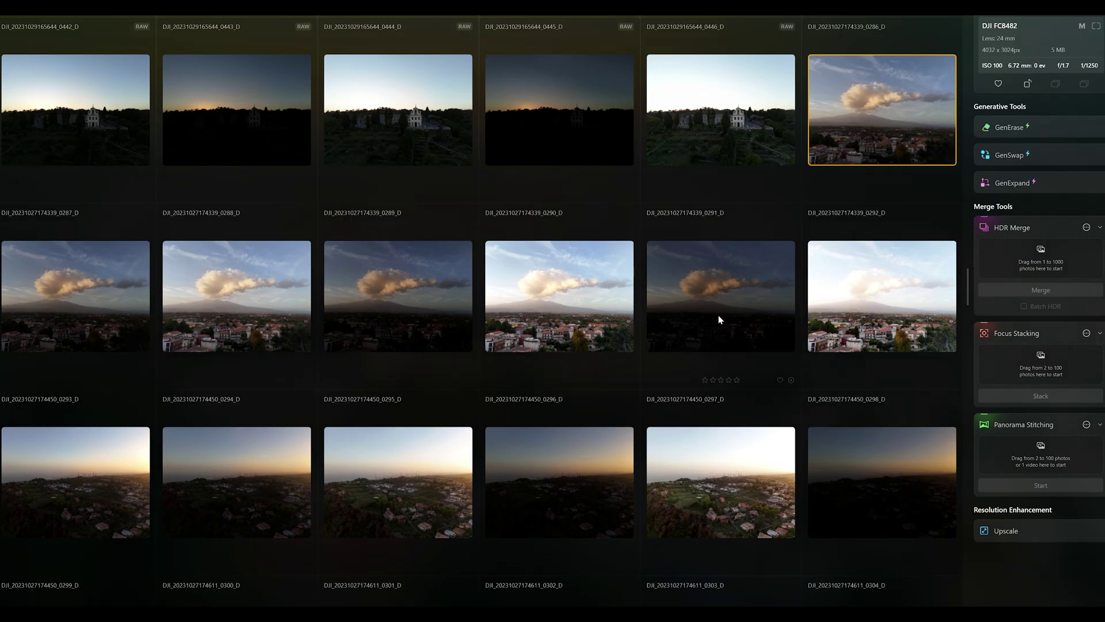
{"action": "left_click", "coordinate": [878, 300], "text": "shift"}
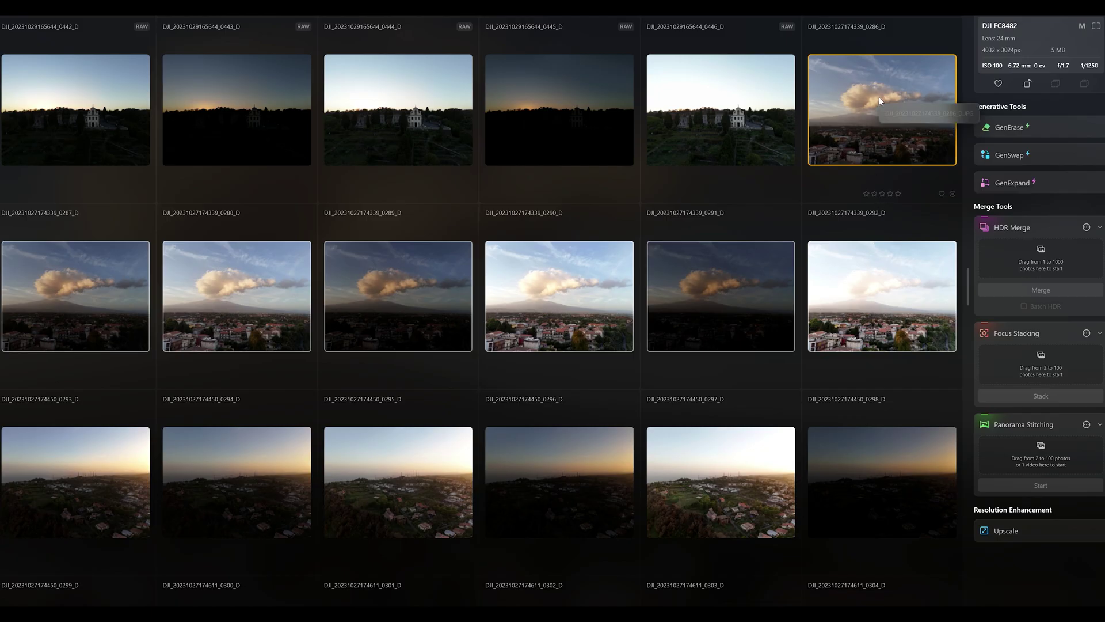
{"action": "left_click_drag", "start_coordinate": [879, 101], "coordinate": [1027, 268]}
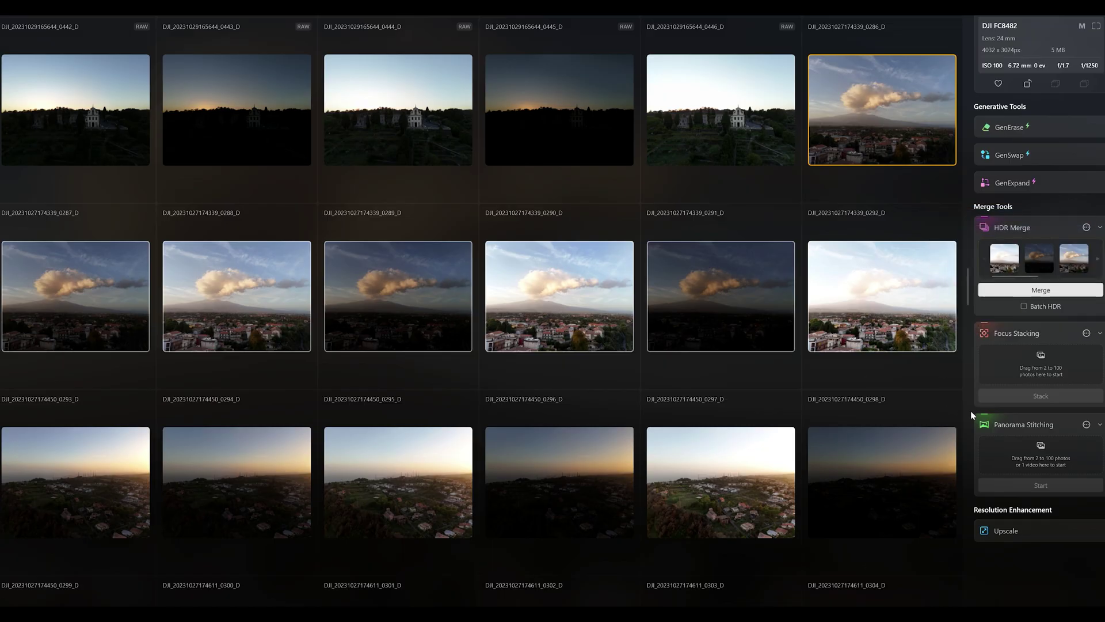
Enable auto alignment, distortion correction and ghost reduction in the HDR Merge settings
{"action": "left_click", "coordinate": [1087, 228]}
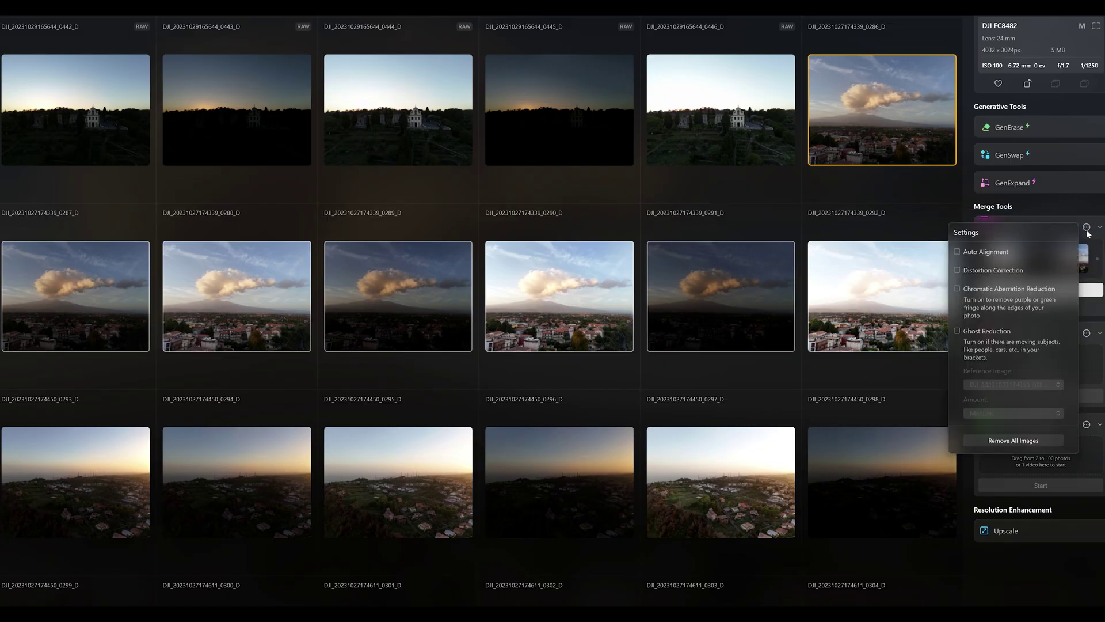
{"action": "left_click", "coordinate": [958, 252]}
{"action": "left_click", "coordinate": [958, 270]}
{"action": "left_click", "coordinate": [957, 331]}
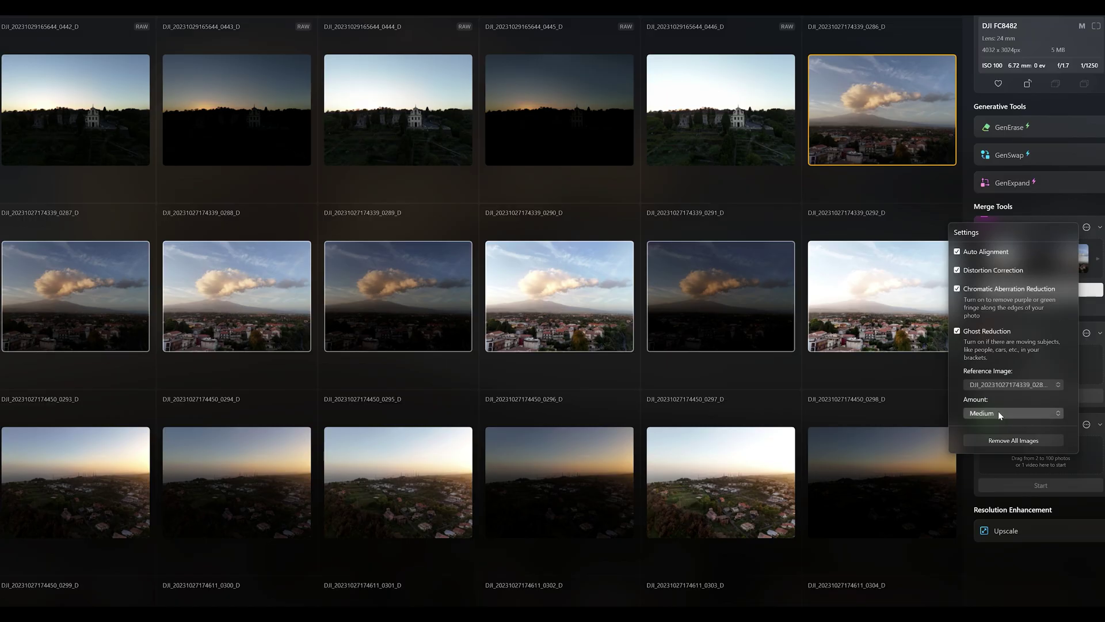
{"action": "left_click", "coordinate": [901, 202]}
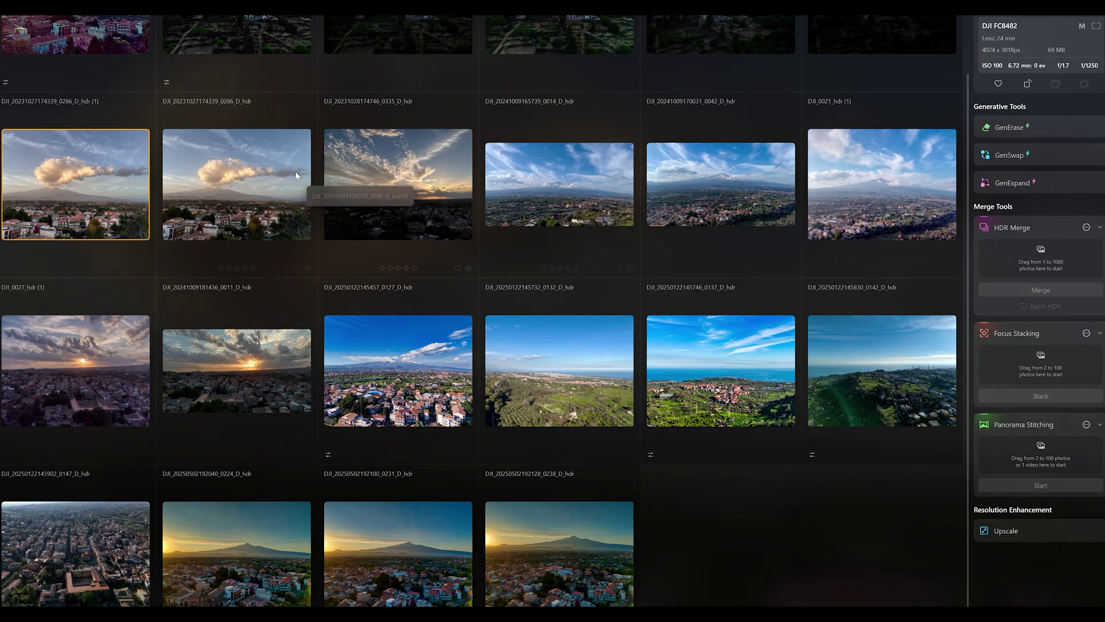
Check the merged HDR result, then add RAW frames 0328 through 0339 to HDR Merge
{"action": "double_click", "coordinate": [90, 163]}
{"action": "double_click", "coordinate": [89, 164]}
{"action": "scroll", "coordinate": [241, 261], "scroll_direction": "down", "scroll_amount": 10}
{"action": "scroll", "coordinate": [240, 261], "scroll_direction": "down", "scroll_amount": 2}
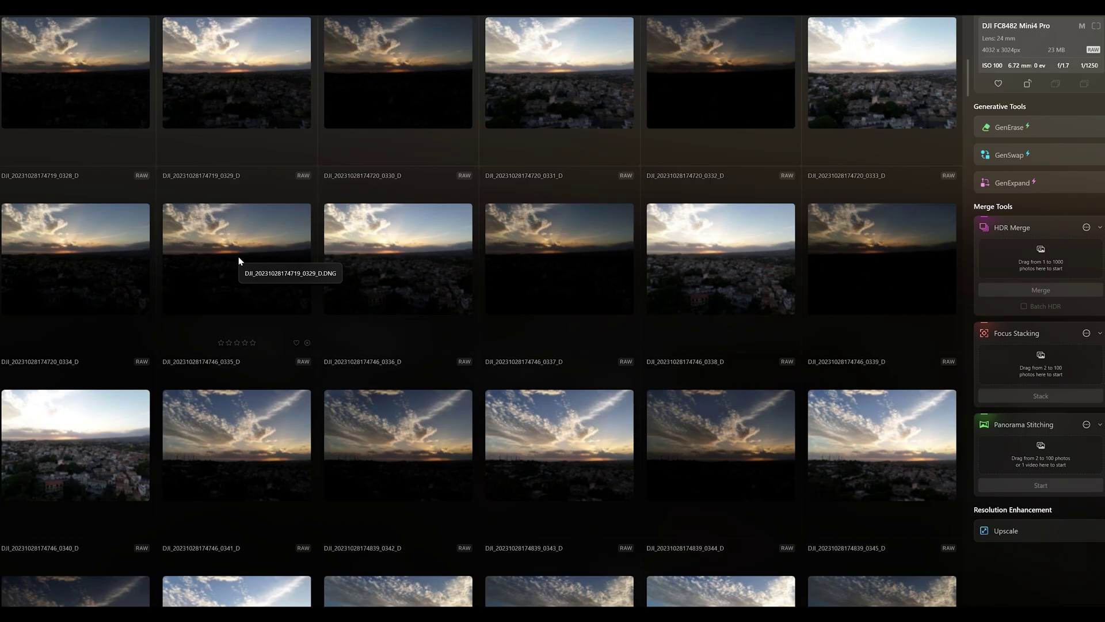
{"action": "left_click", "coordinate": [874, 298], "text": "shift"}
{"action": "left_click_drag", "start_coordinate": [862, 91], "coordinate": [1021, 254]}
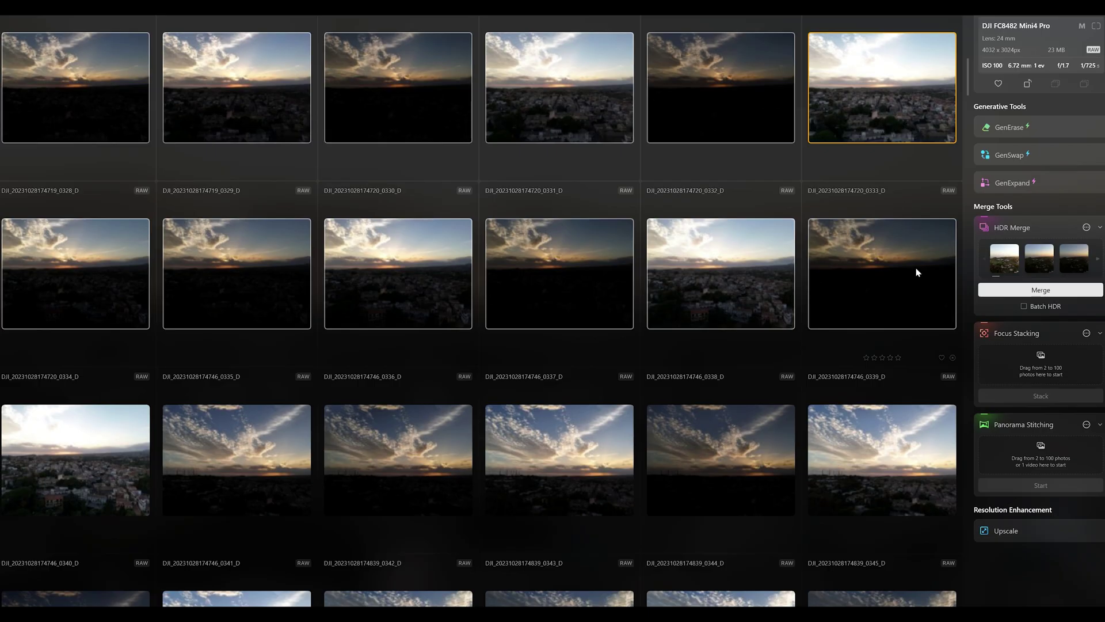
Enable Batch HDR, review the bracket groups and start merging them
{"action": "left_click", "coordinate": [1024, 307]}
{"action": "left_click", "coordinate": [1052, 291]}
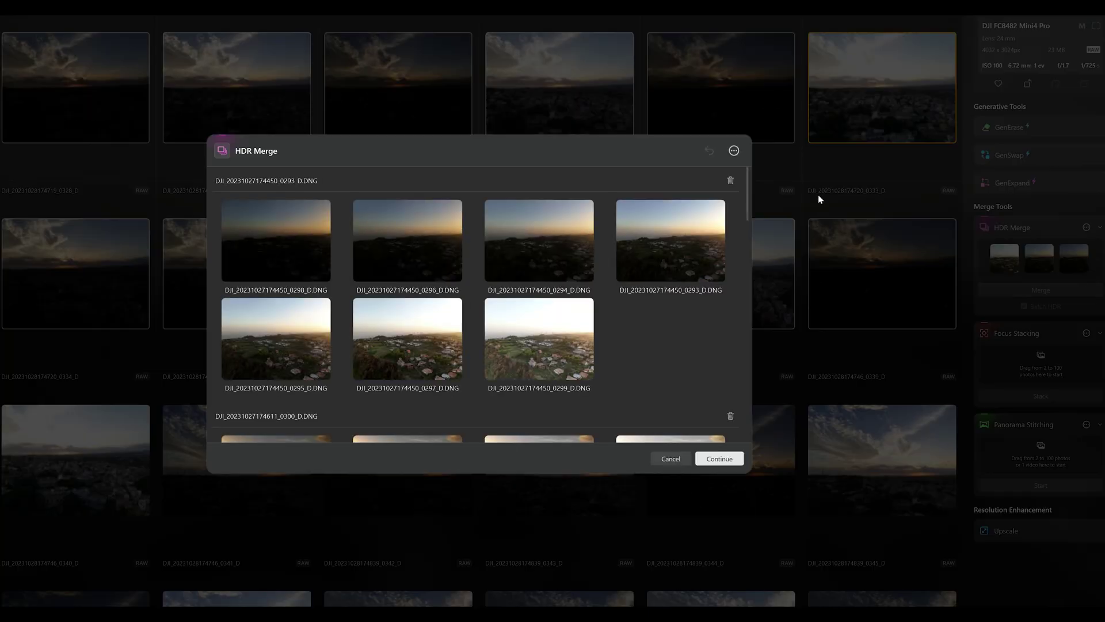
{"action": "scroll", "coordinate": [679, 238], "scroll_direction": "down", "scroll_amount": 10}
{"action": "scroll", "coordinate": [682, 248], "scroll_direction": "up", "scroll_amount": 2}
{"action": "left_click", "coordinate": [719, 459]}
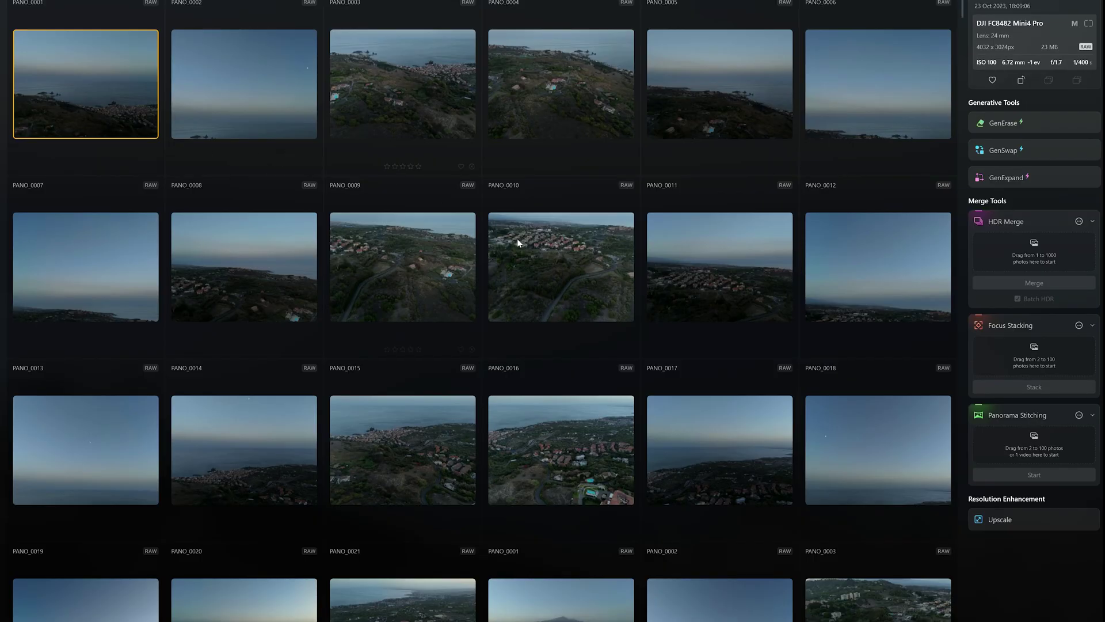
Select frames PANO_0007 through PANO_0021 and add them to Panorama Stitching
{"action": "scroll", "coordinate": [552, 267], "scroll_direction": "down", "scroll_amount": 2}
{"action": "scroll", "coordinate": [552, 267], "scroll_direction": "down", "scroll_amount": 1}
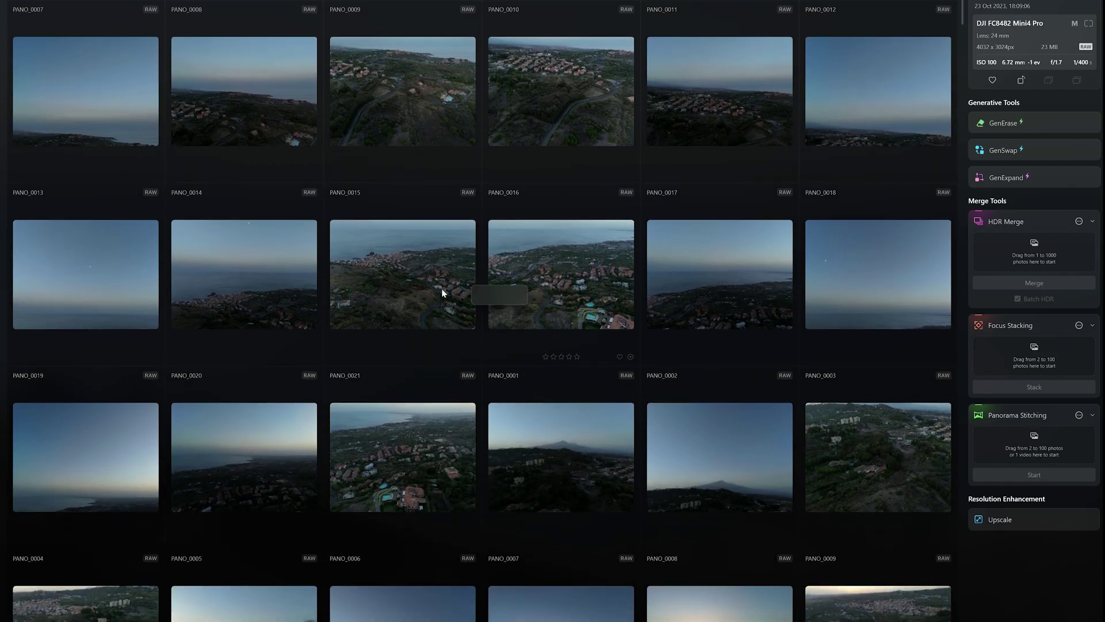
{"action": "left_click", "coordinate": [431, 453], "text": "shift"}
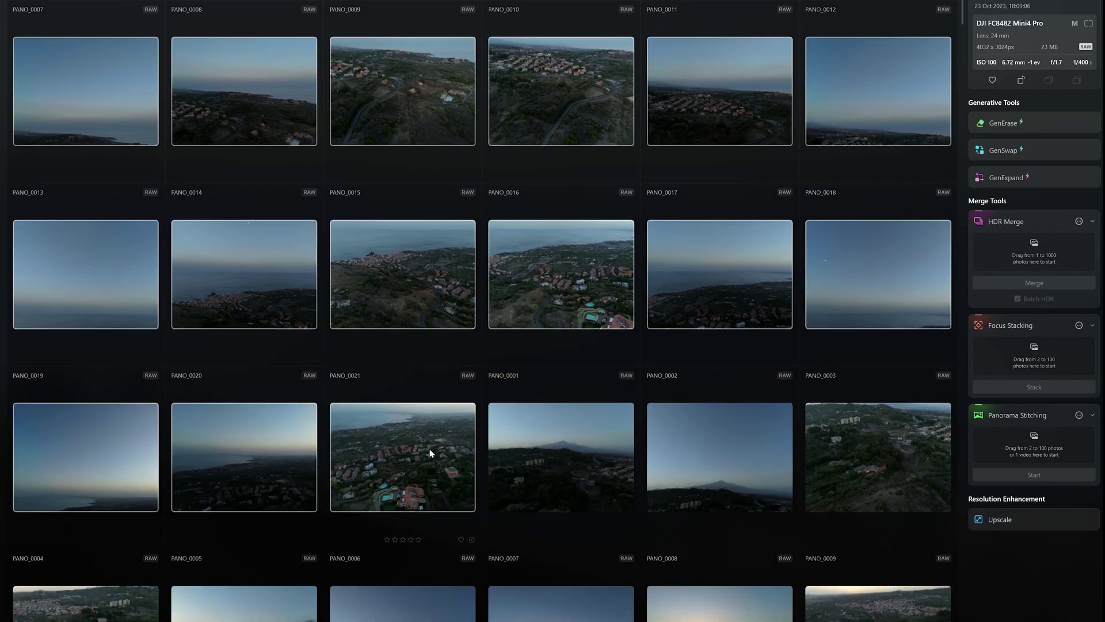
{"action": "left_click_drag", "start_coordinate": [840, 269], "coordinate": [1014, 453]}
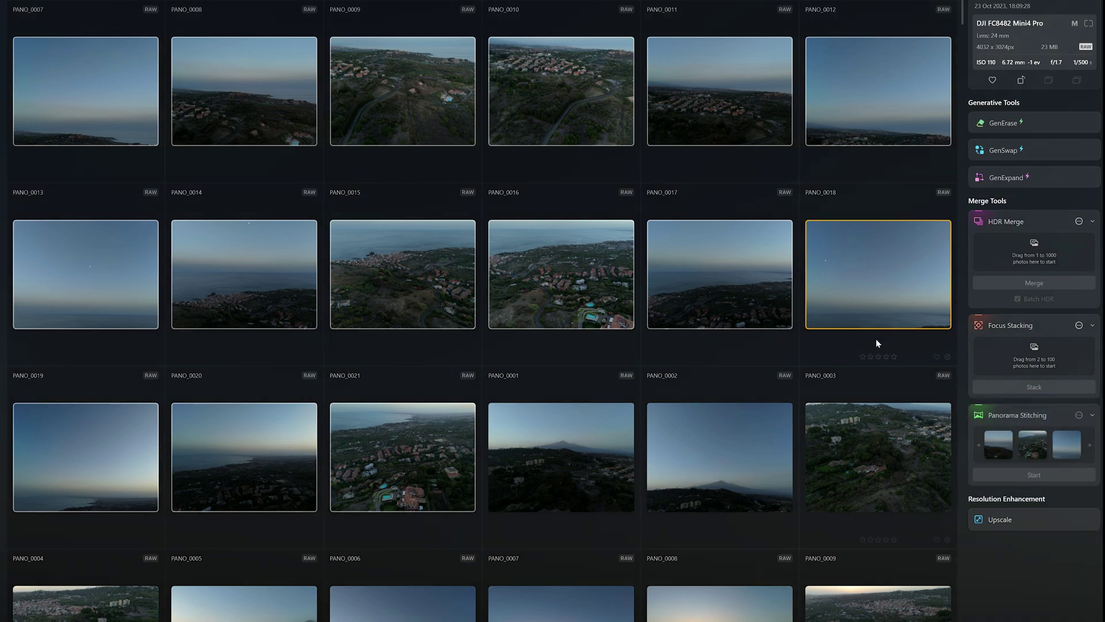
Turn on Chromatic Aberration Reduction and start stitching the panorama
{"action": "left_click", "coordinate": [1079, 416]}
{"action": "left_click", "coordinate": [953, 494]}
{"action": "left_click", "coordinate": [910, 357]}
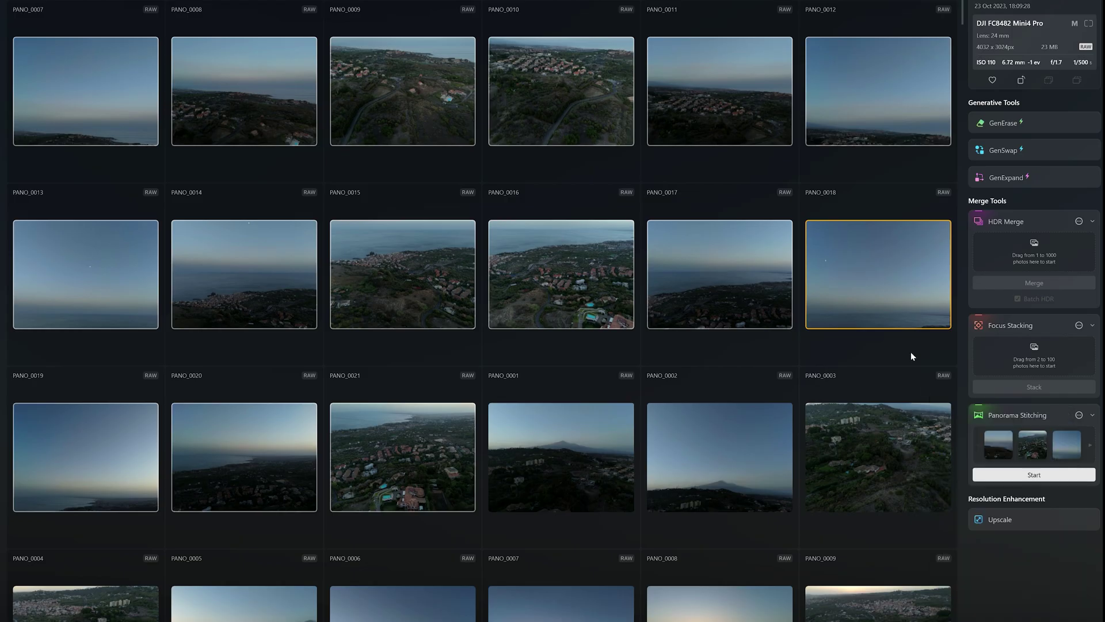
{"action": "left_click", "coordinate": [1028, 475]}
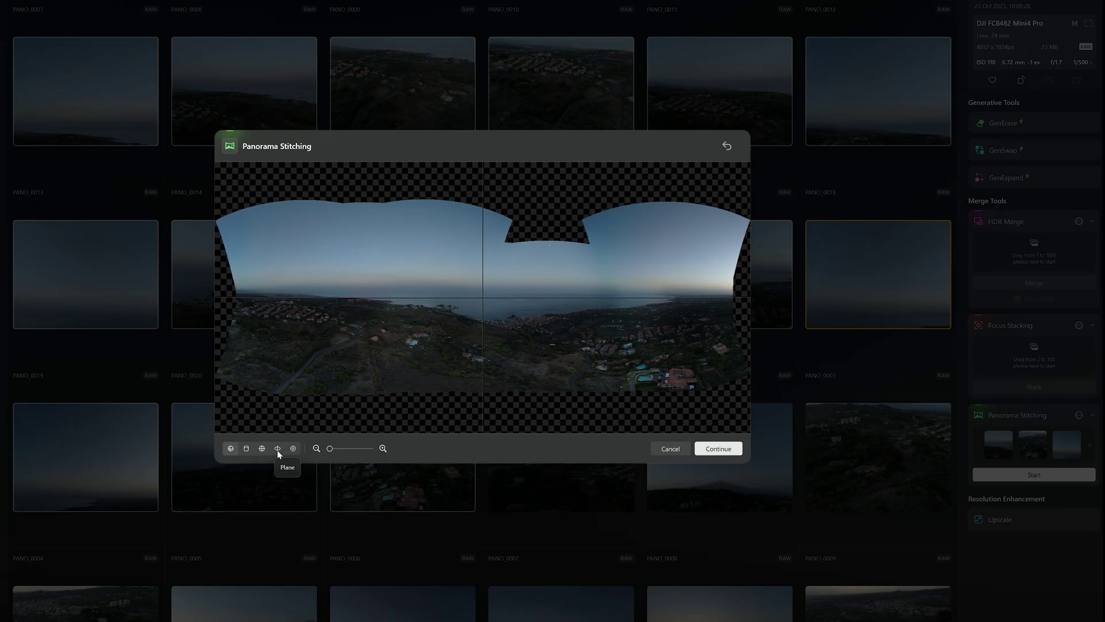
Switch the panorama to cylindrical projection, crop its empty edges and save it
{"action": "left_click", "coordinate": [244, 448]}
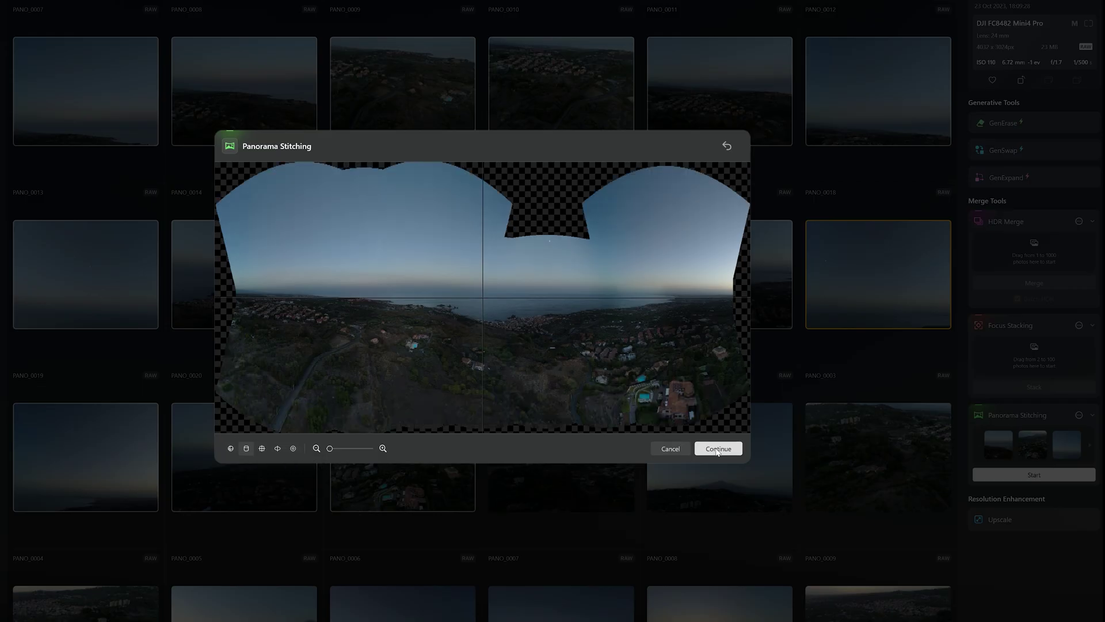
{"action": "left_click", "coordinate": [717, 449]}
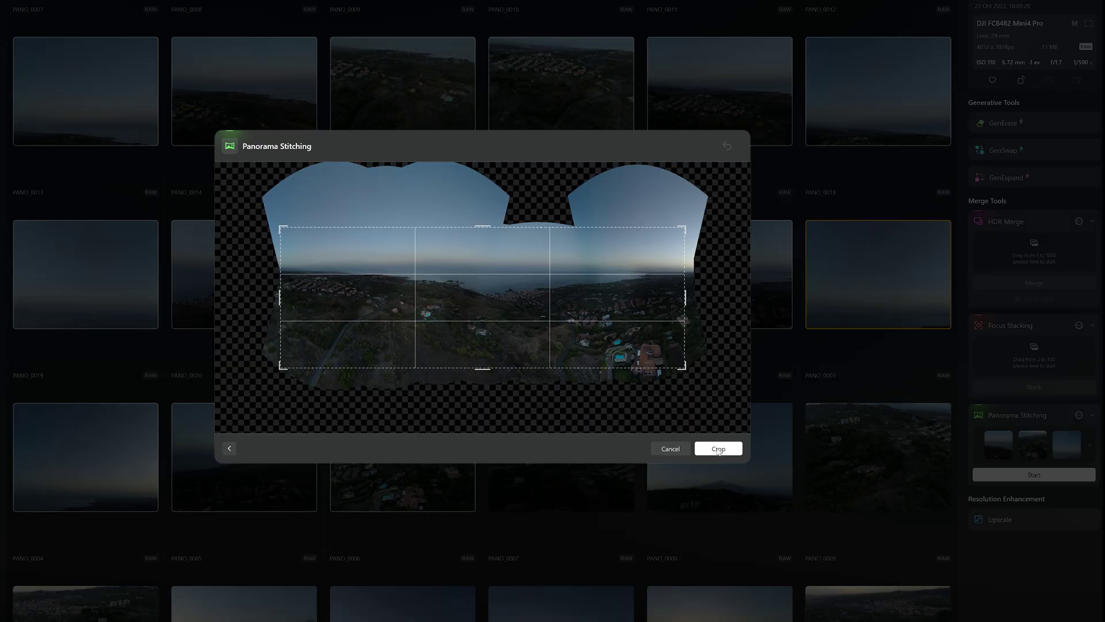
{"action": "left_click", "coordinate": [718, 451]}
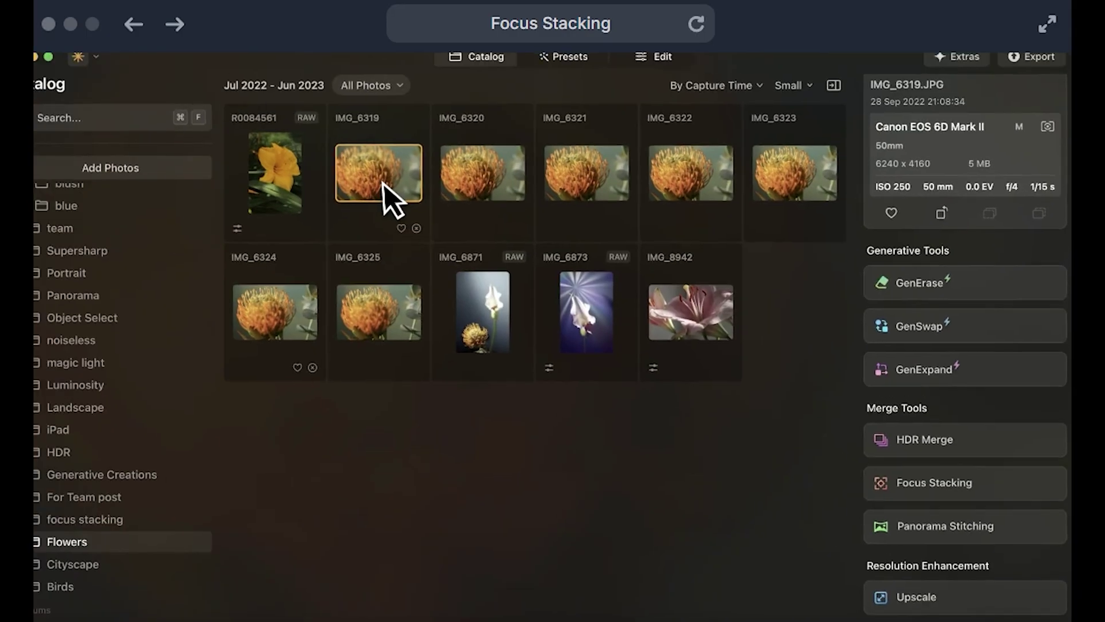
{"action": "left_click", "coordinate": [512, 196], "text": "shift"}
Select the flower shots IMG_6320 through IMG_6325
{"action": "left_click", "coordinate": [599, 190], "text": "shift"}
{"action": "left_click", "coordinate": [679, 199], "text": "shift"}
{"action": "left_click", "coordinate": [376, 368], "text": "shift"}
Focus-stack the selected flower shots IMG_6319–IMG_6325
{"action": "left_click", "coordinate": [938, 490]}
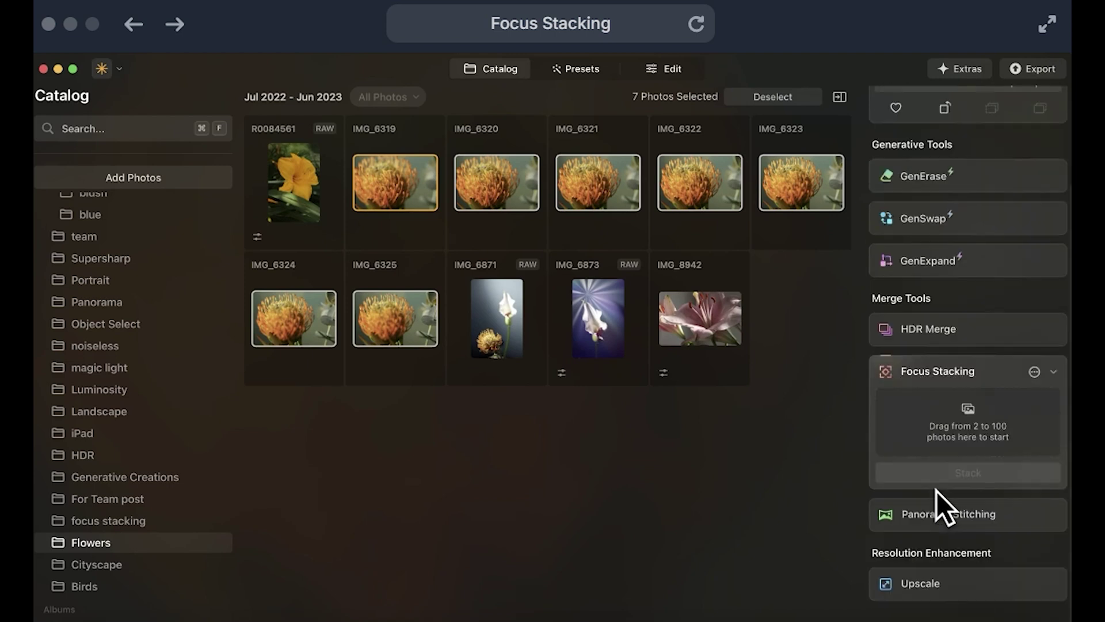
{"action": "left_click_drag", "start_coordinate": [708, 215], "coordinate": [955, 425]}
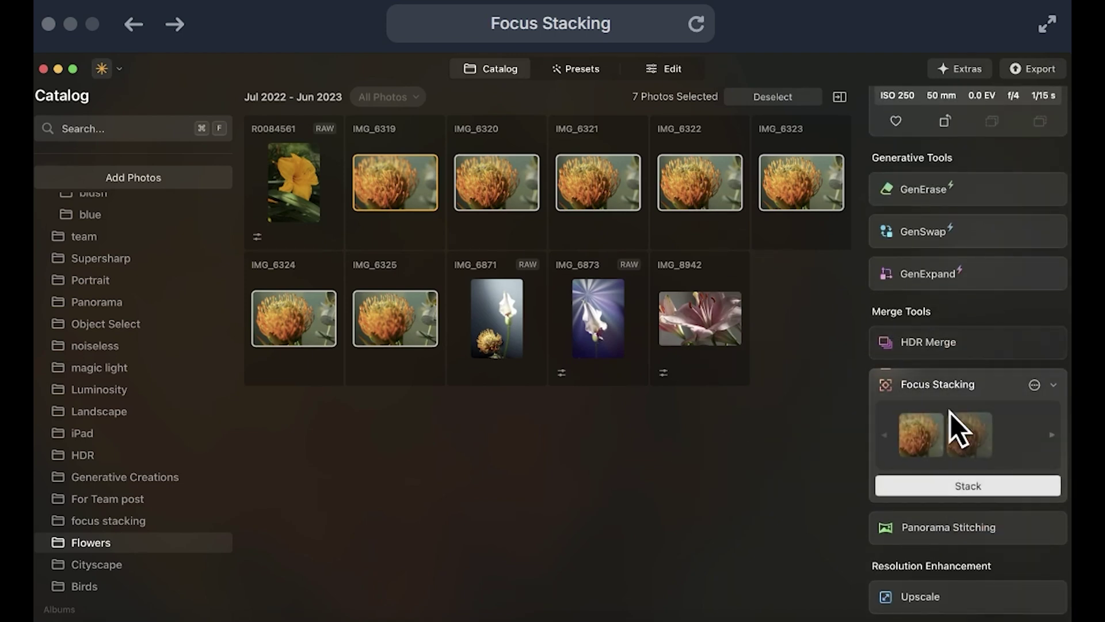
{"action": "left_click", "coordinate": [982, 490]}
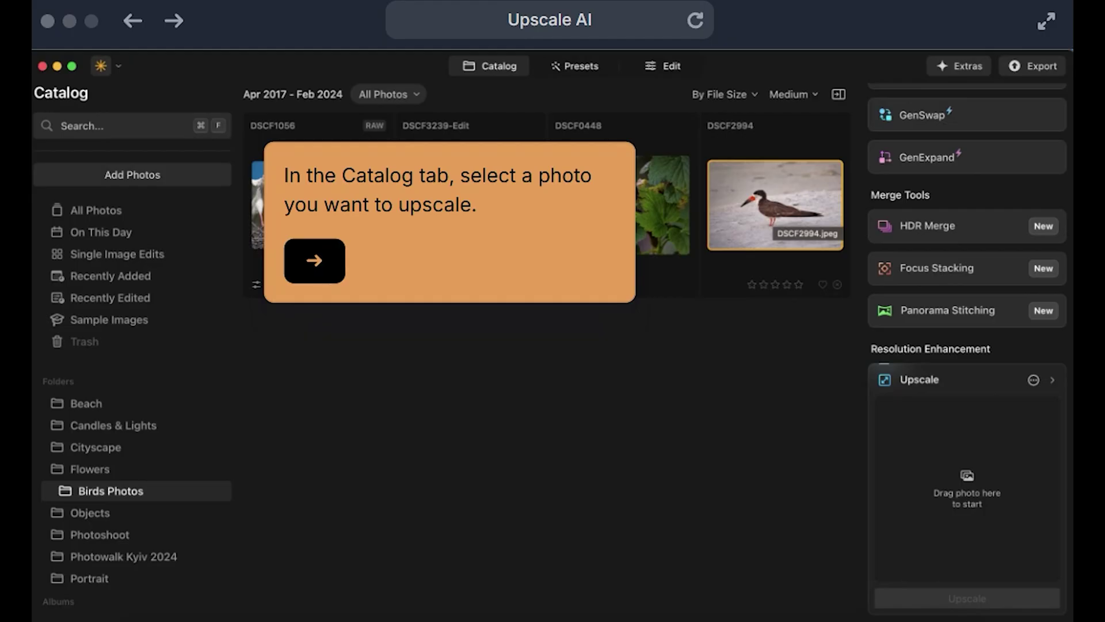
Upscale the bird photo DSCF2994 by 4x
{"action": "left_click_drag", "start_coordinate": [774, 222], "coordinate": [967, 487]}
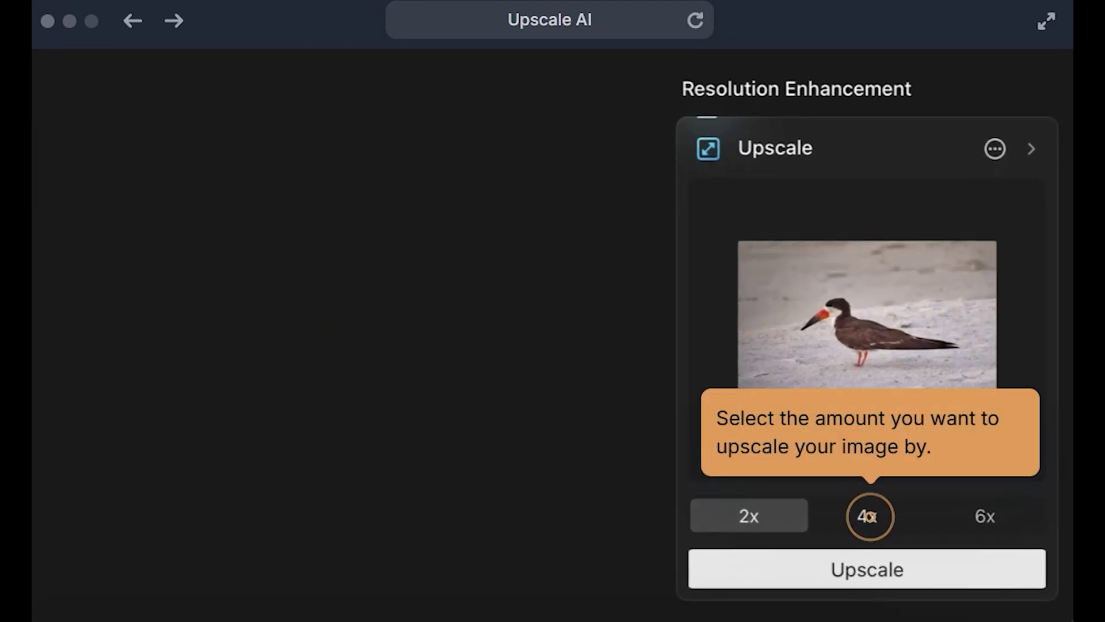
{"action": "left_click", "coordinate": [967, 570]}
{"action": "left_click", "coordinate": [868, 567]}
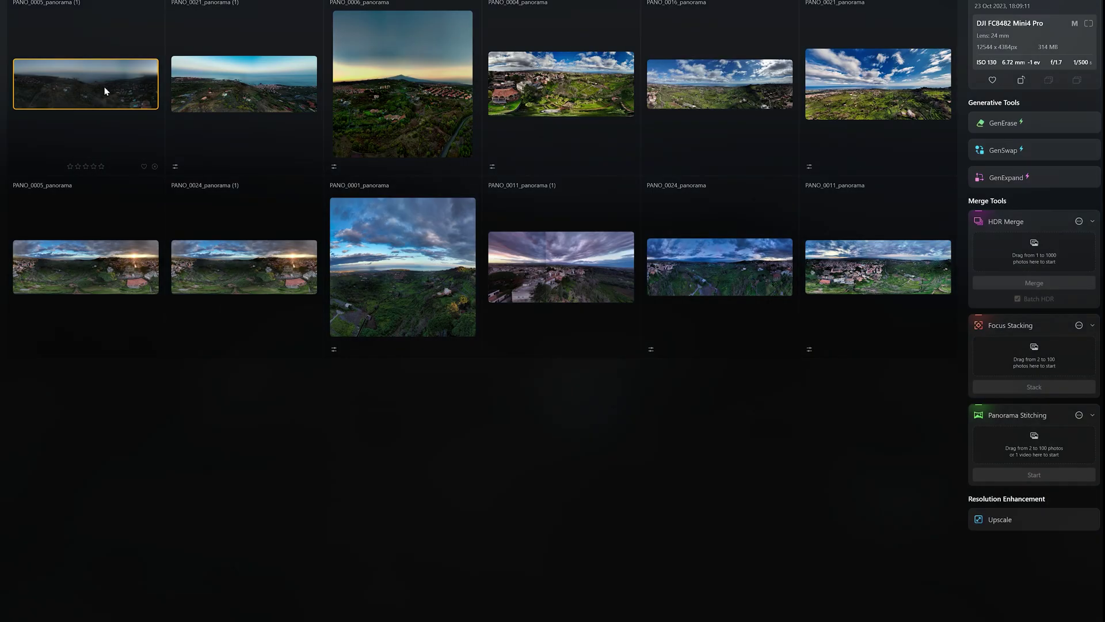
Open PANO_0005_panorama (1) in single view and use Show in Explorer on it
{"action": "double_click", "coordinate": [105, 91]}
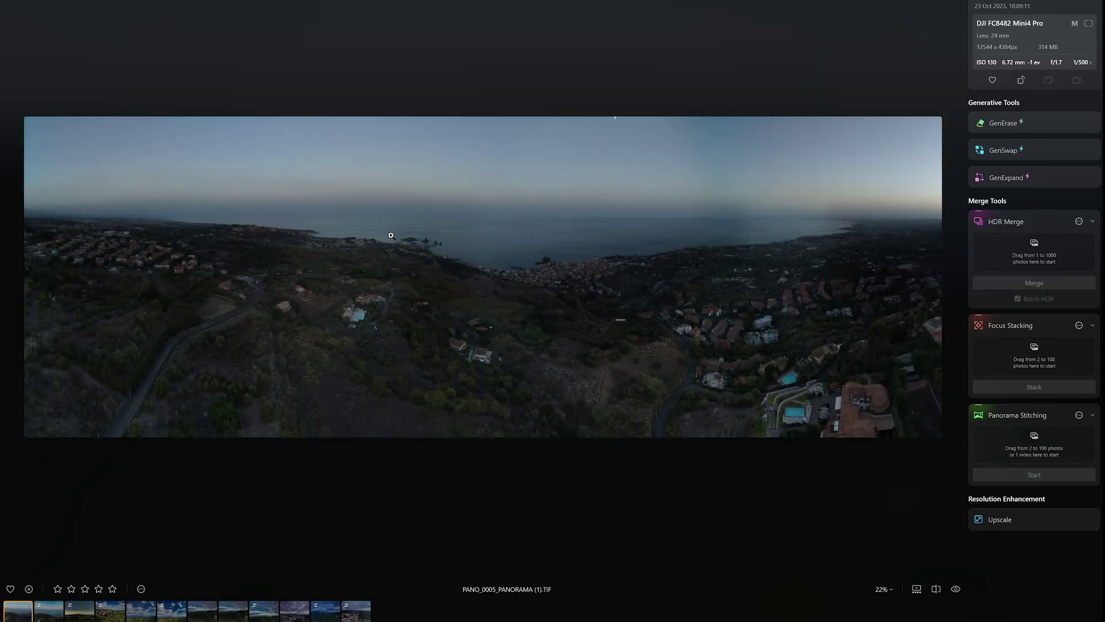
{"action": "right_click", "coordinate": [488, 233]}
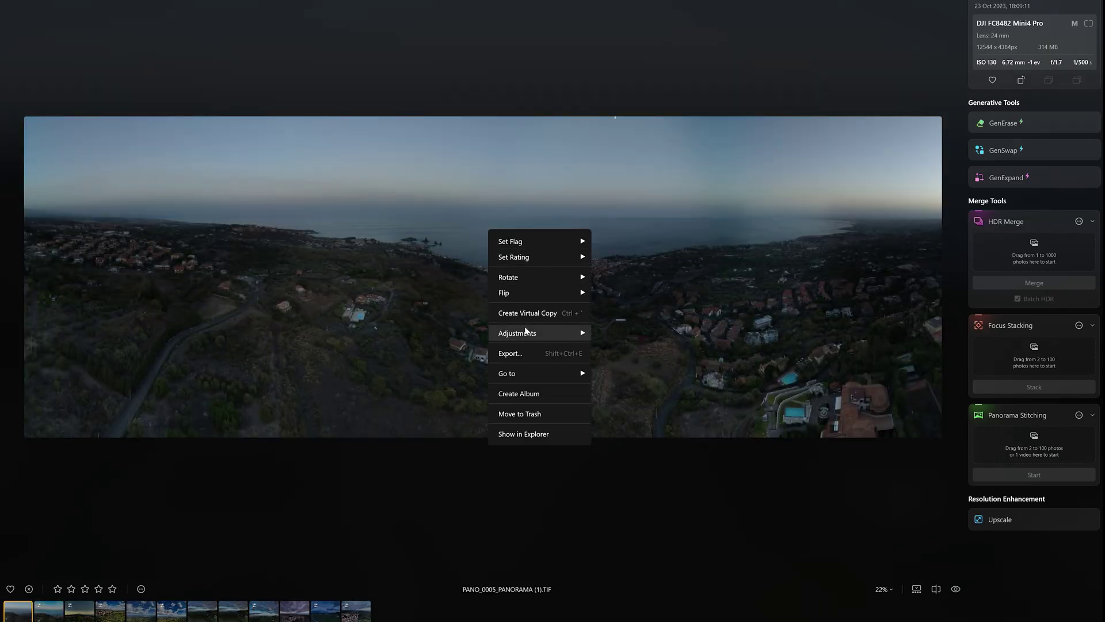
{"action": "left_click", "coordinate": [527, 435]}
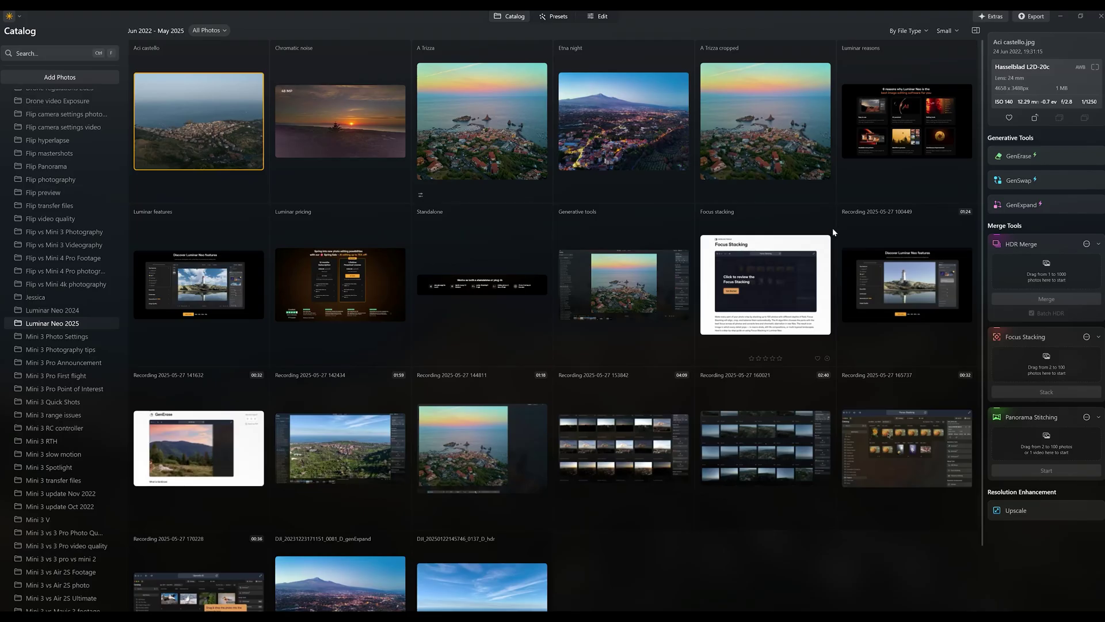
{"action": "double_click", "coordinate": [209, 127]}
{"action": "left_click", "coordinate": [9, 16]}
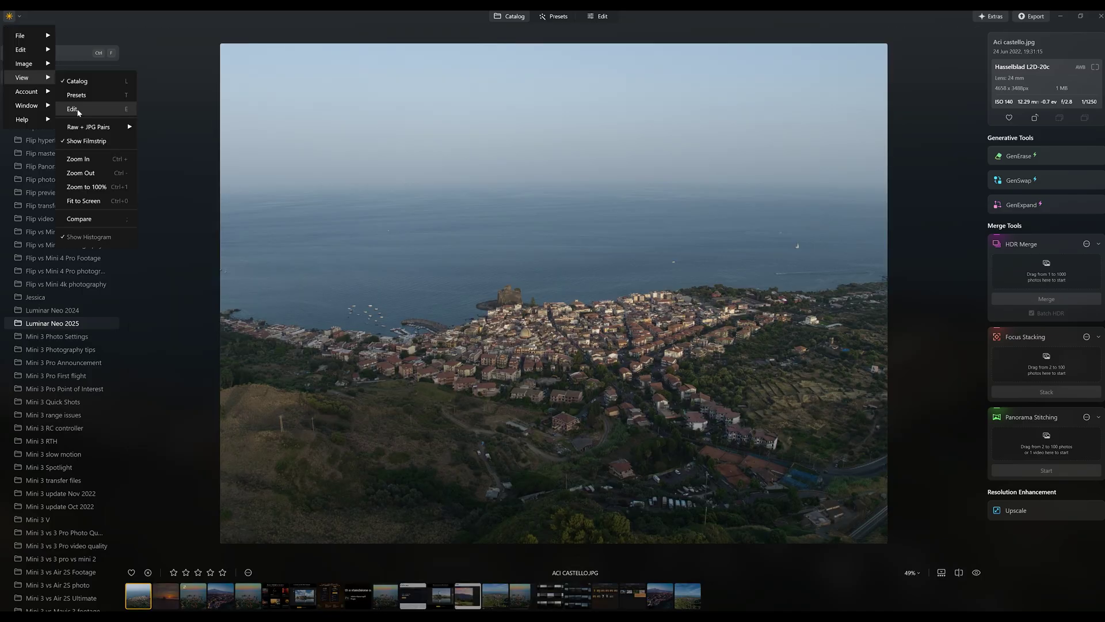
{"action": "left_click", "coordinate": [77, 109]}
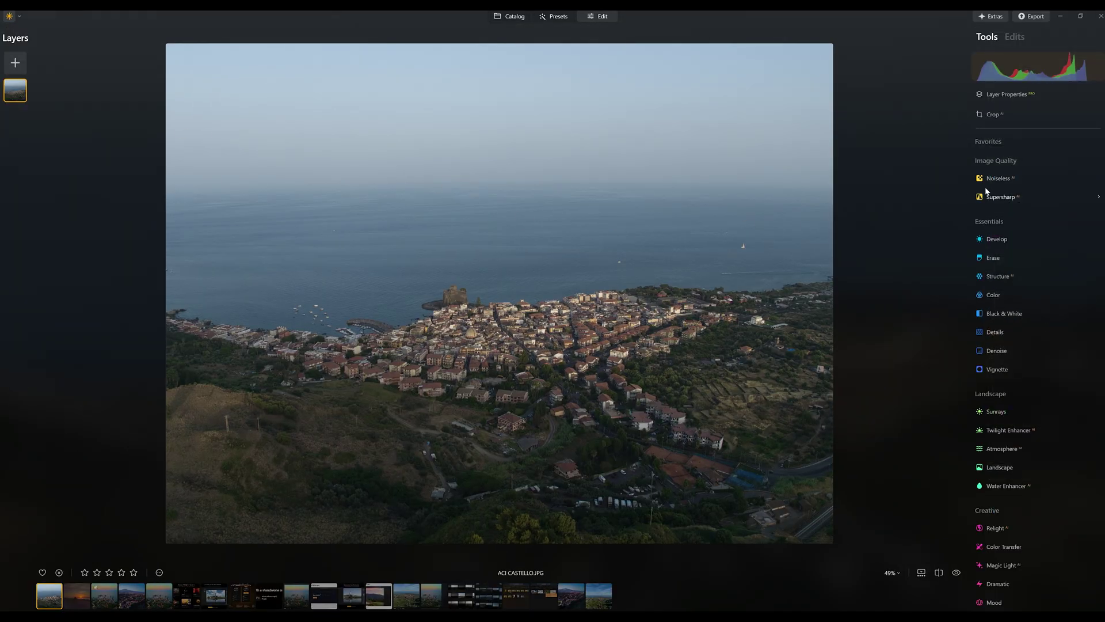
{"action": "scroll", "coordinate": [1049, 209], "scroll_direction": "down", "scroll_amount": 1}
{"action": "scroll", "coordinate": [1048, 209], "scroll_direction": "down", "scroll_amount": 10}
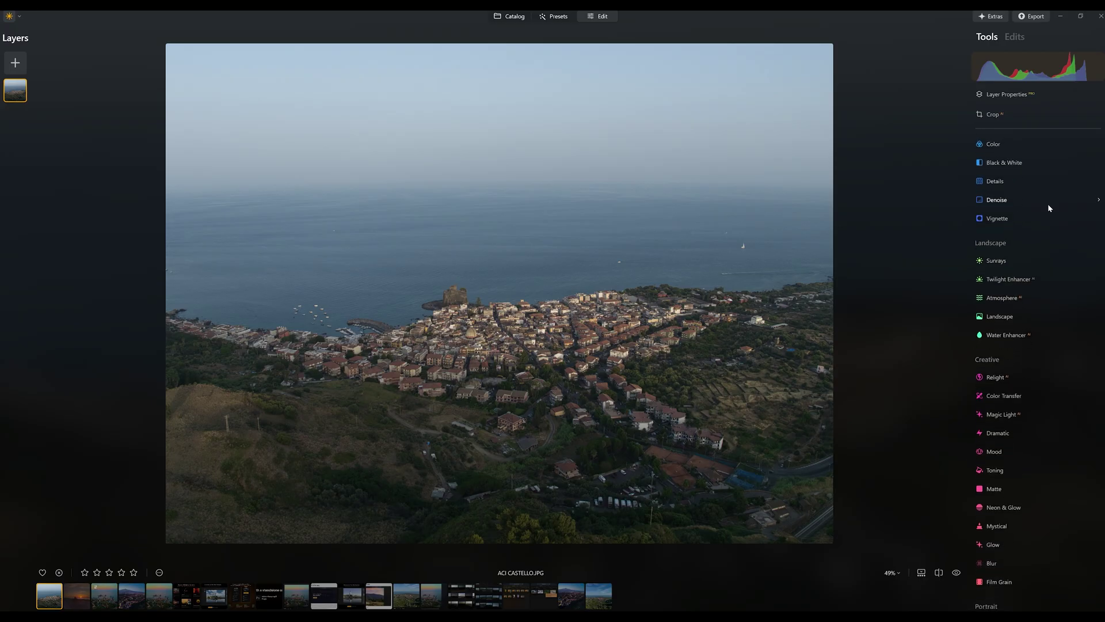
{"action": "scroll", "coordinate": [1049, 210], "scroll_direction": "down", "scroll_amount": 5}
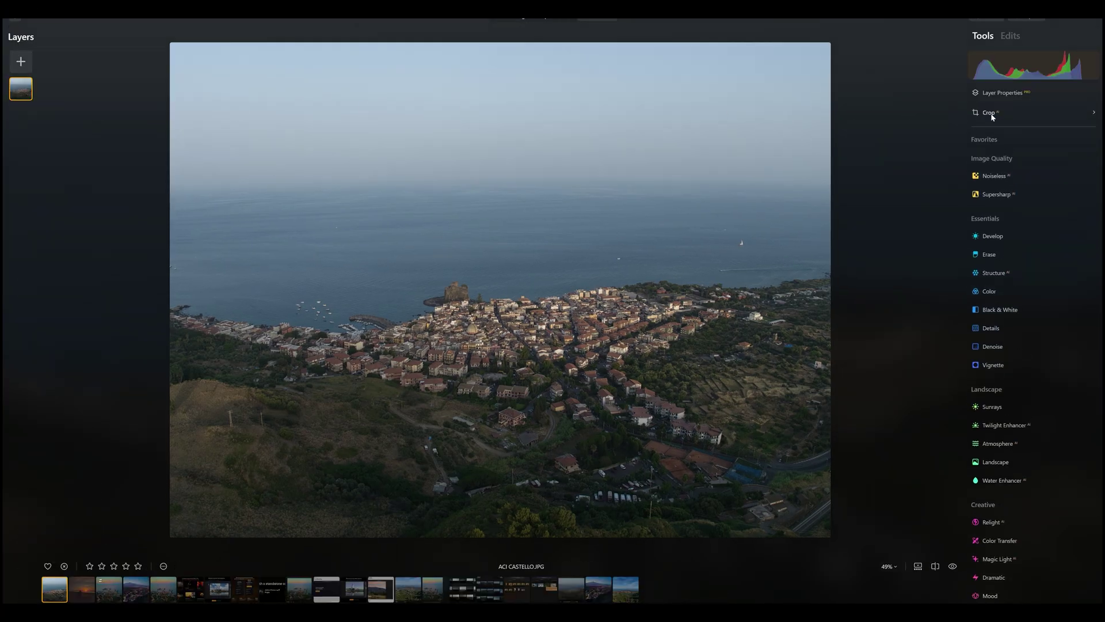
Crop a thin margin off the left, right and bottom edges and apply it
{"action": "left_click", "coordinate": [989, 113]}
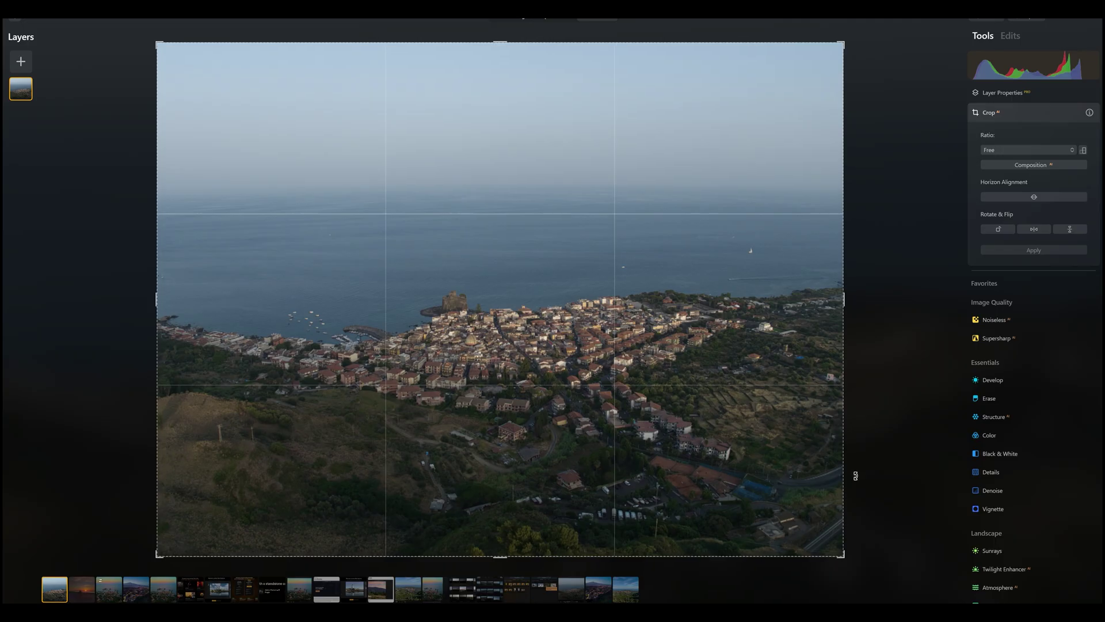
{"action": "left_click_drag", "start_coordinate": [840, 556], "coordinate": [833, 551]}
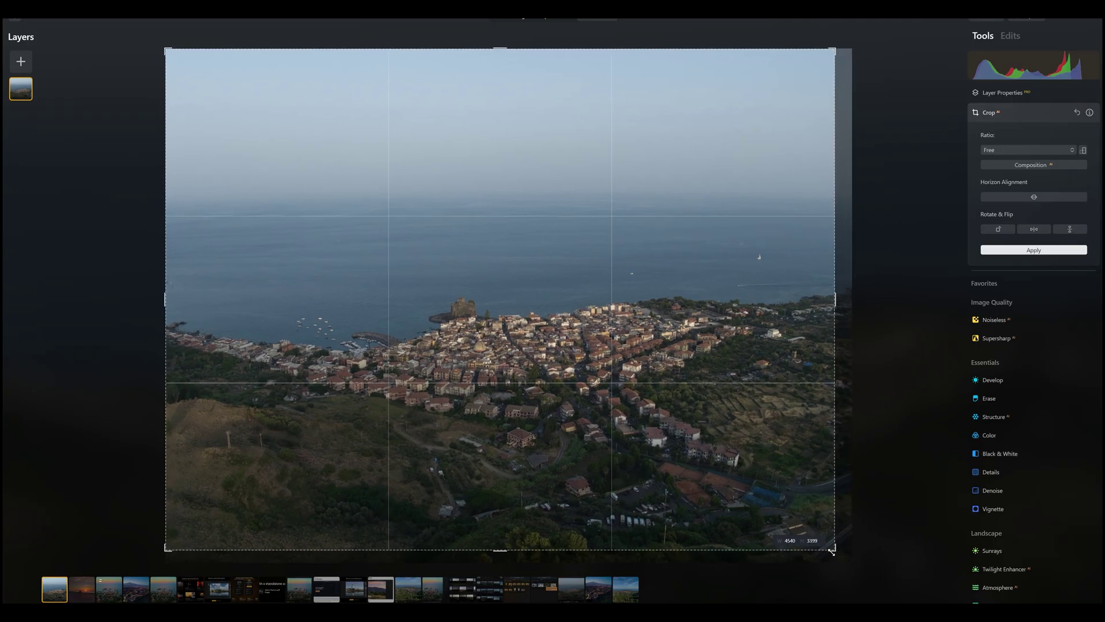
{"action": "left_click_drag", "start_coordinate": [168, 547], "coordinate": [184, 534]}
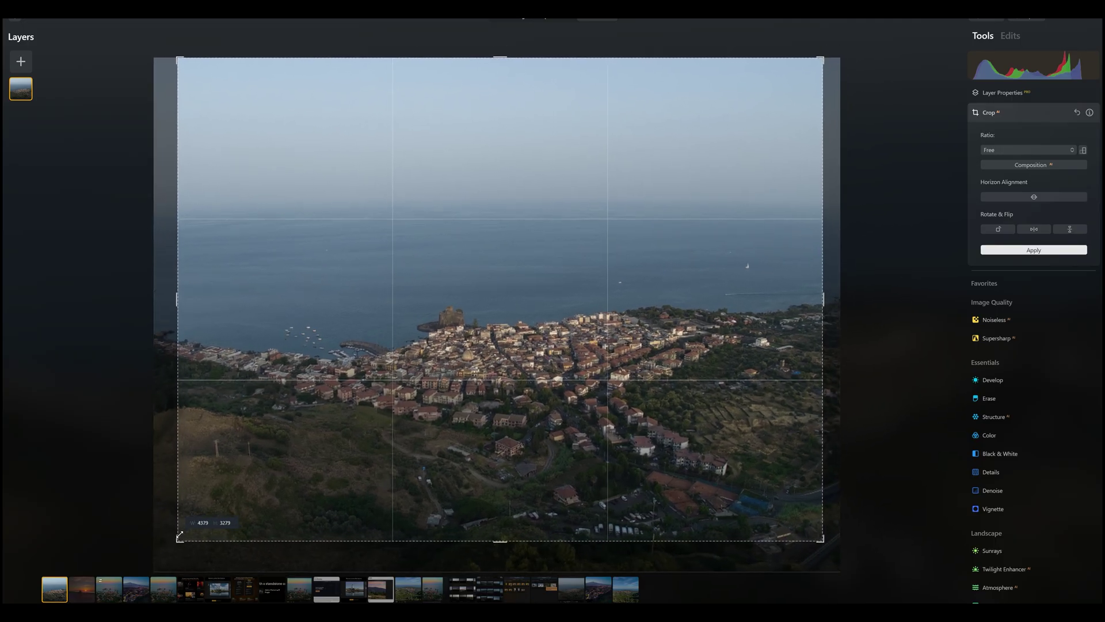
{"action": "left_click", "coordinate": [1020, 251]}
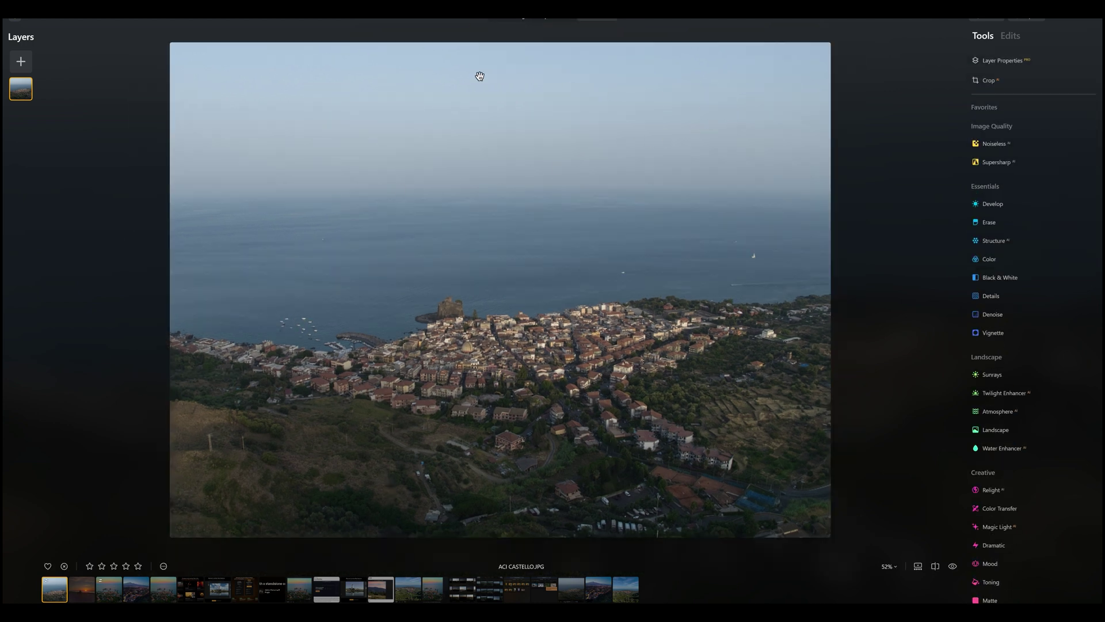
Fit the cropped photo to the window with View > Fit to Screen
{"action": "left_click", "coordinate": [26, 18]}
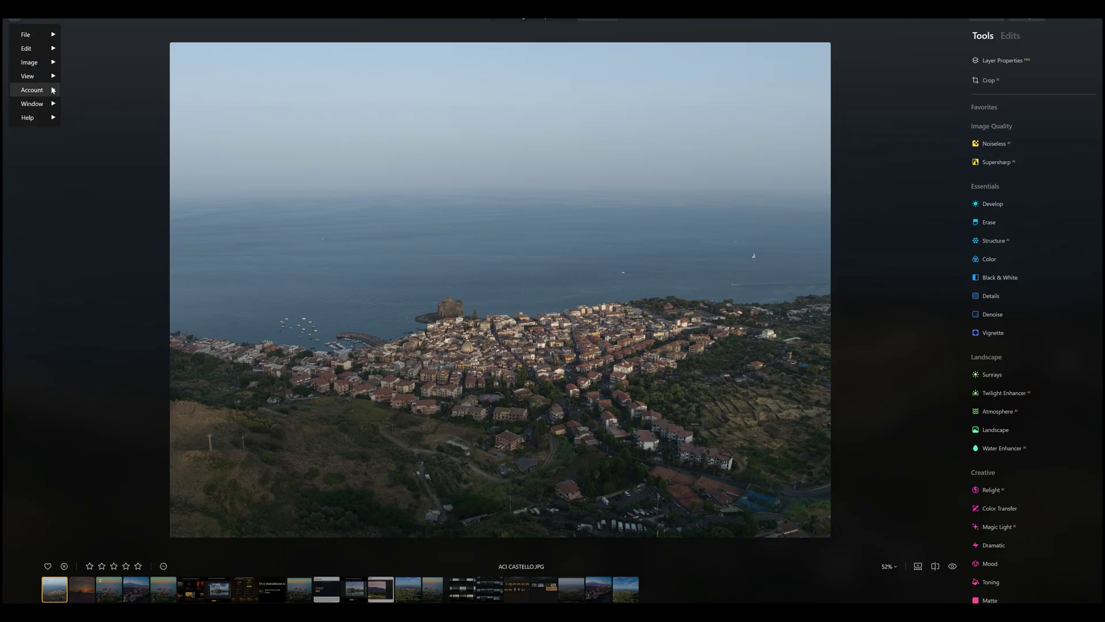
{"action": "mouse_move", "coordinate": [43, 78]}
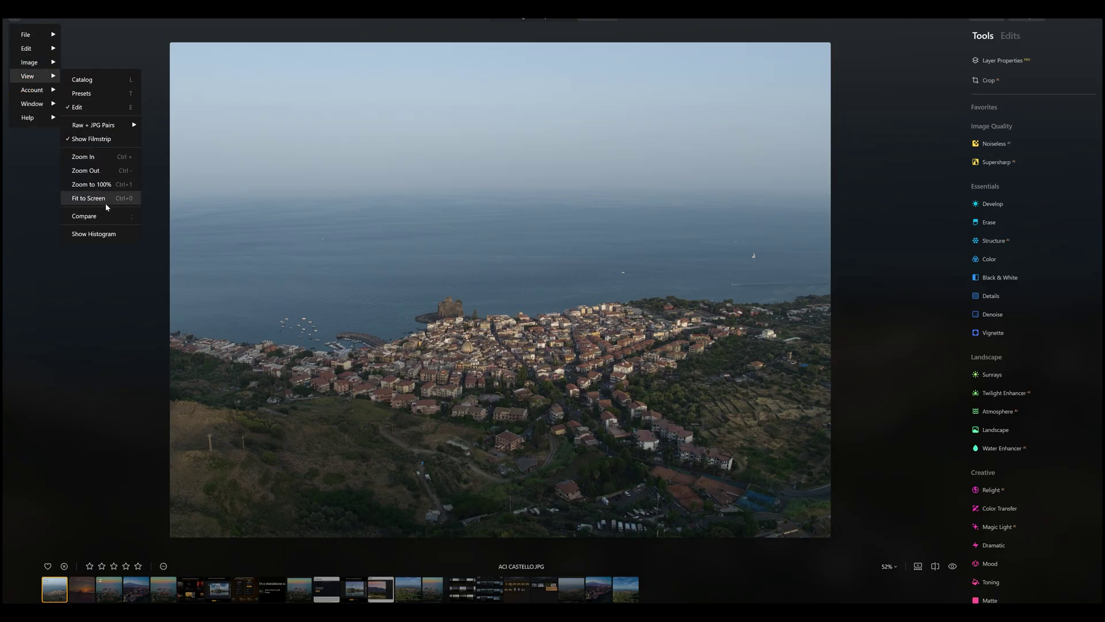
{"action": "left_click", "coordinate": [105, 236]}
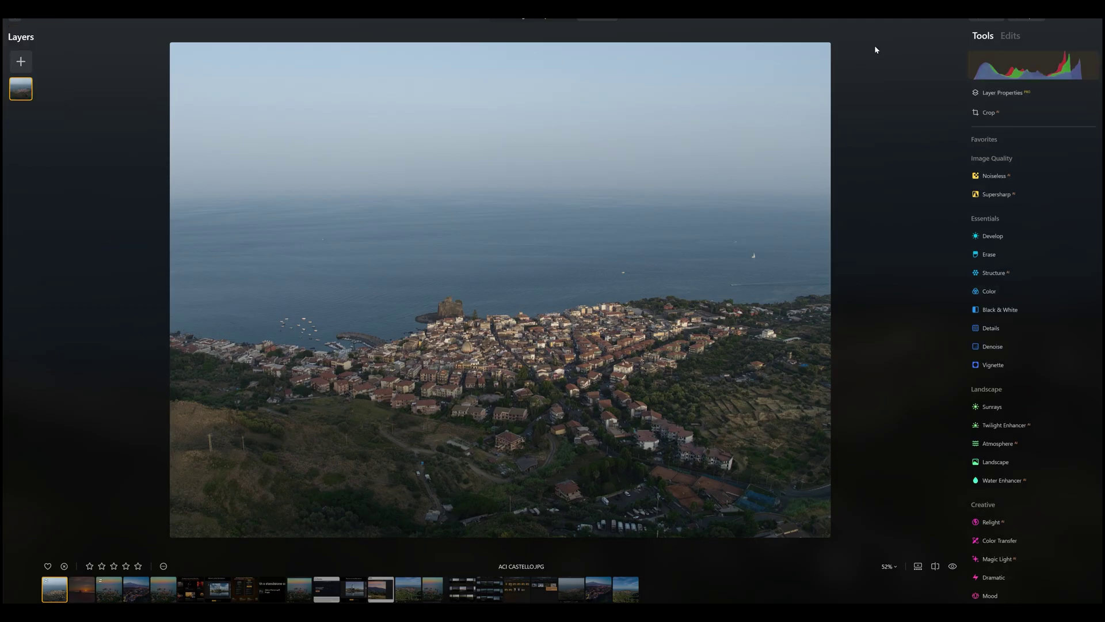
{"action": "left_click", "coordinate": [992, 237]}
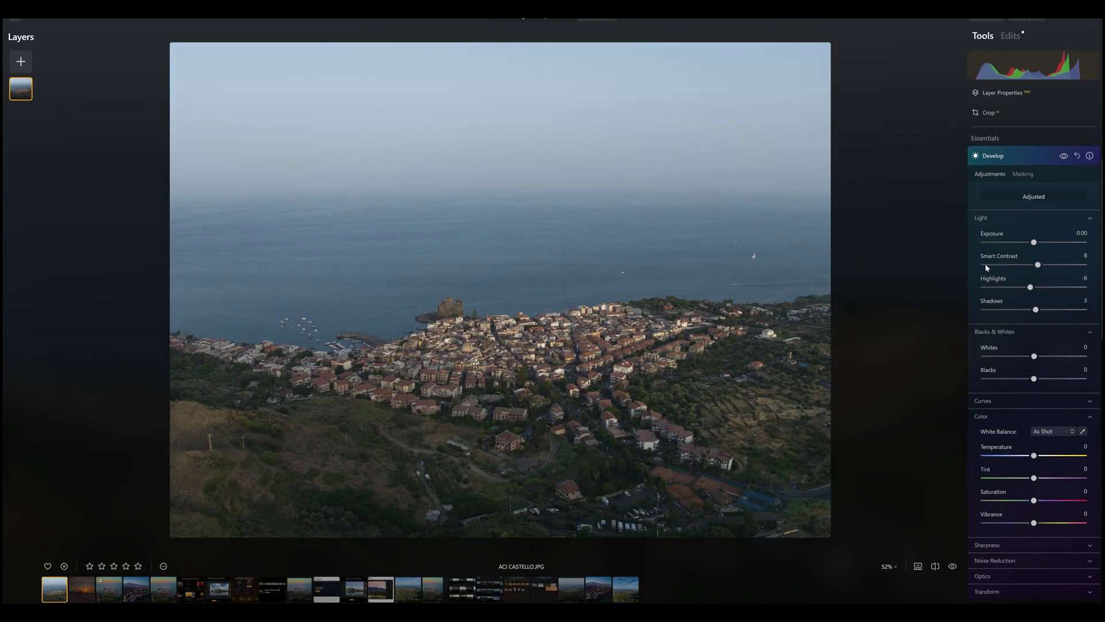
In Develop, set Smart Contrast 29, Shadows 17, Blacks -25, Whites 25 and shift the temperature
{"action": "mouse_move", "coordinate": [1039, 266]}
{"action": "left_mouse_down"}
{"action": "mouse_move", "coordinate": [1065, 265]}
{"action": "mouse_move", "coordinate": [1049, 266]}
{"action": "left_mouse_up"}
{"action": "left_click_drag", "start_coordinate": [1038, 311], "coordinate": [1042, 310]}
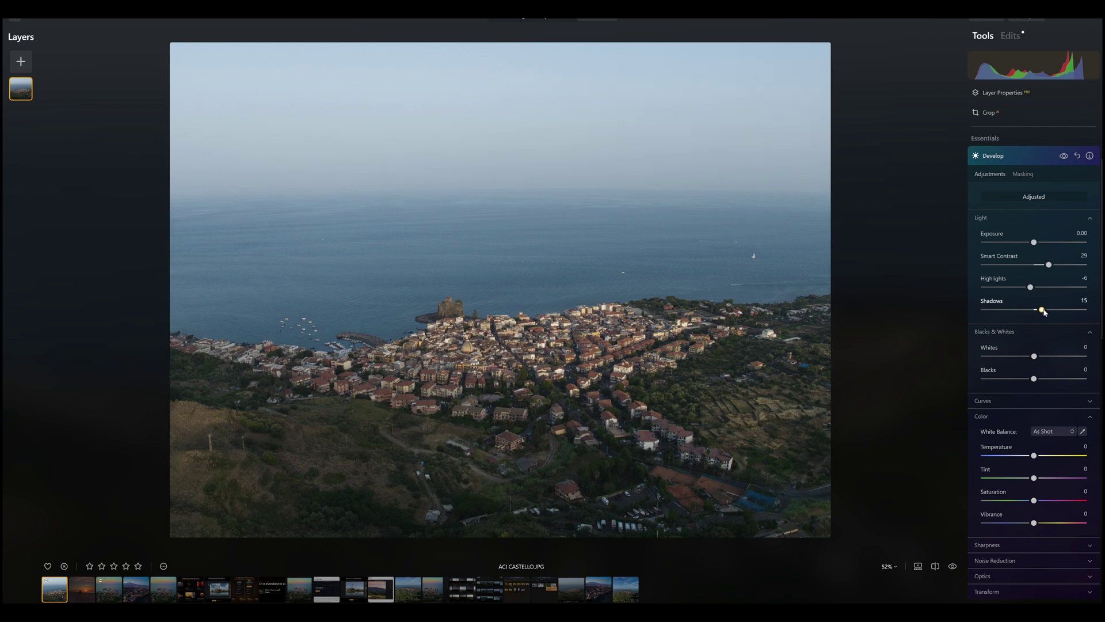
{"action": "left_click_drag", "start_coordinate": [1034, 379], "coordinate": [1046, 356]}
{"action": "left_click_drag", "start_coordinate": [1034, 455], "coordinate": [1039, 502]}
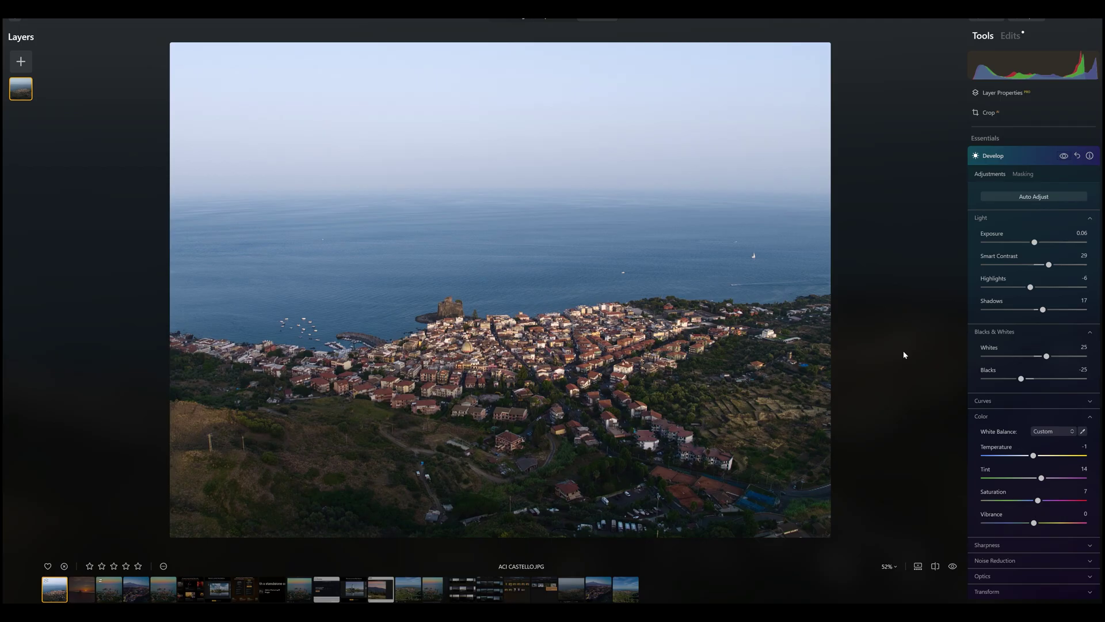
Compare the edit against the original with the eye toggle and before/after split
{"action": "left_click", "coordinate": [952, 569]}
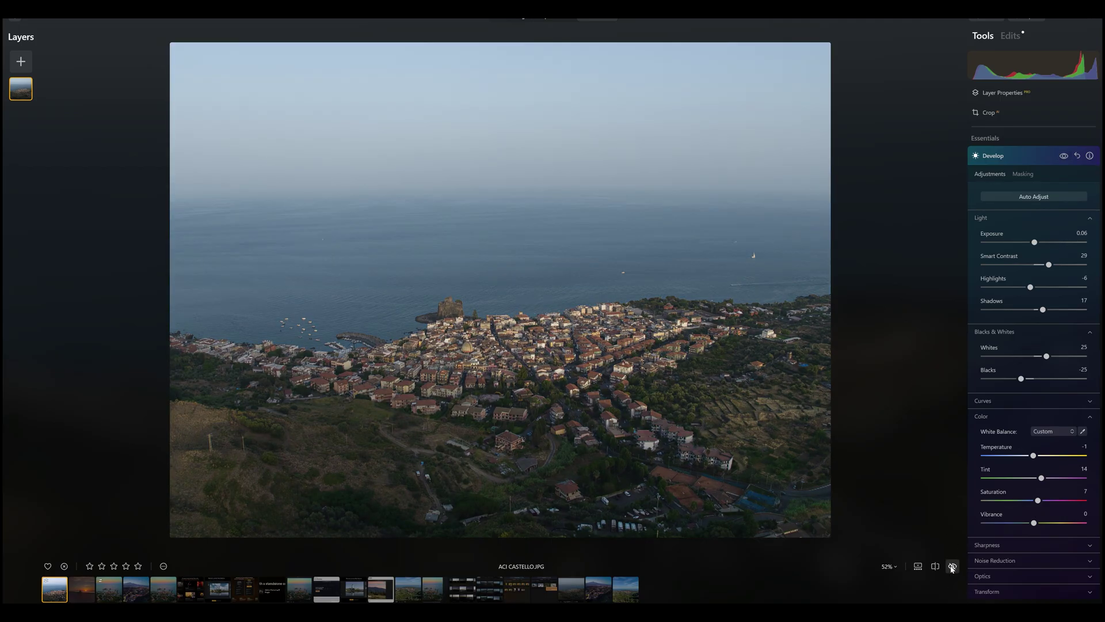
{"action": "left_click", "coordinate": [952, 568]}
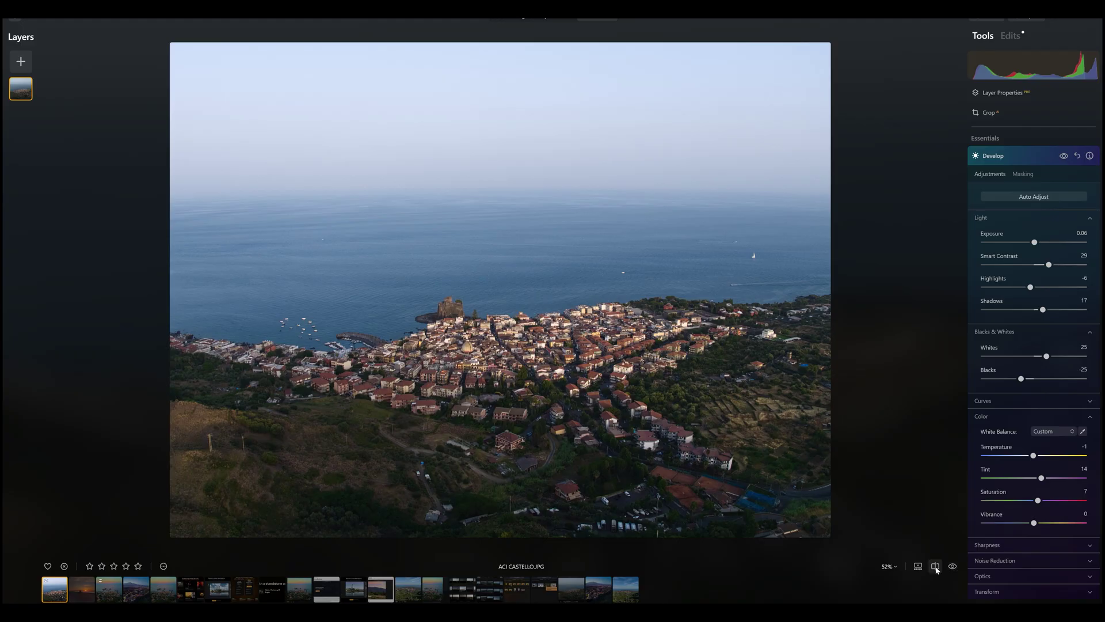
{"action": "left_click", "coordinate": [935, 568]}
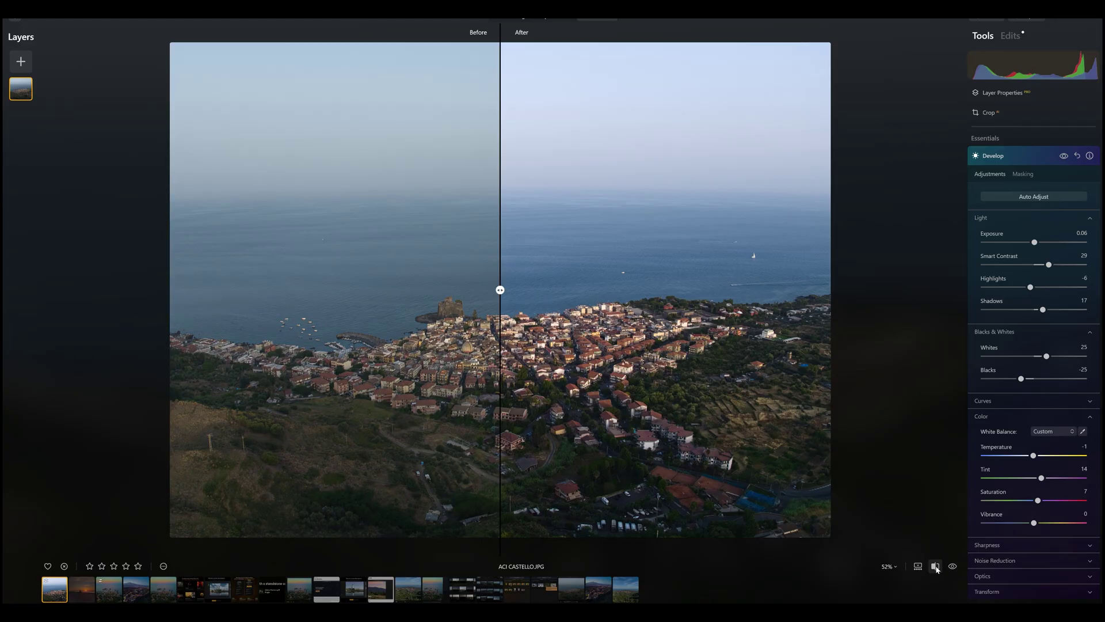
{"action": "left_click", "coordinate": [936, 569]}
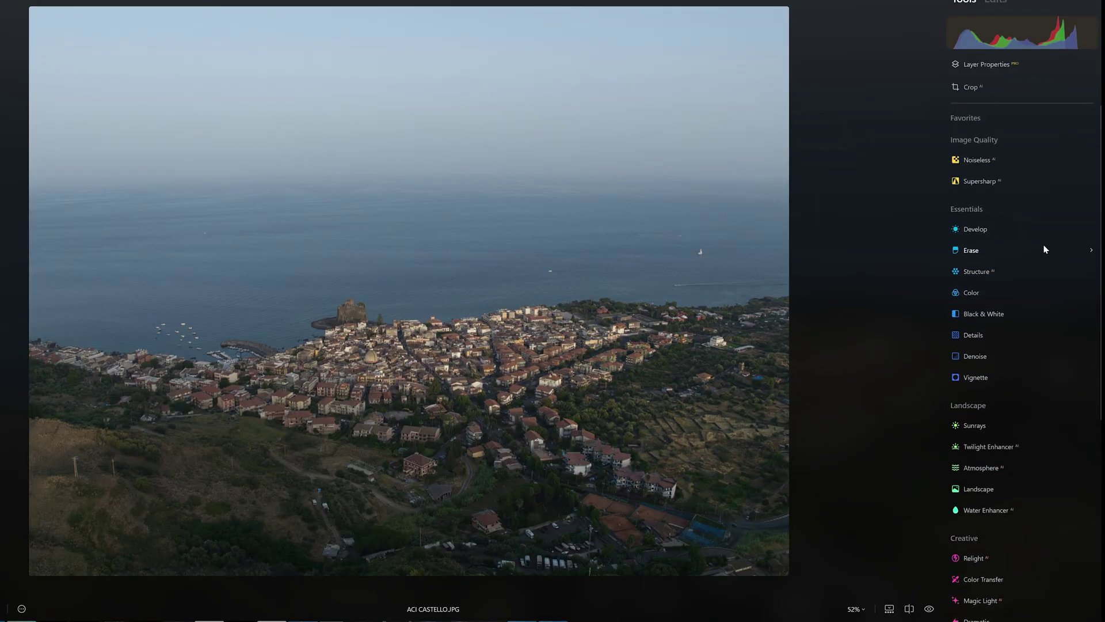
{"action": "left_click", "coordinate": [971, 119]}
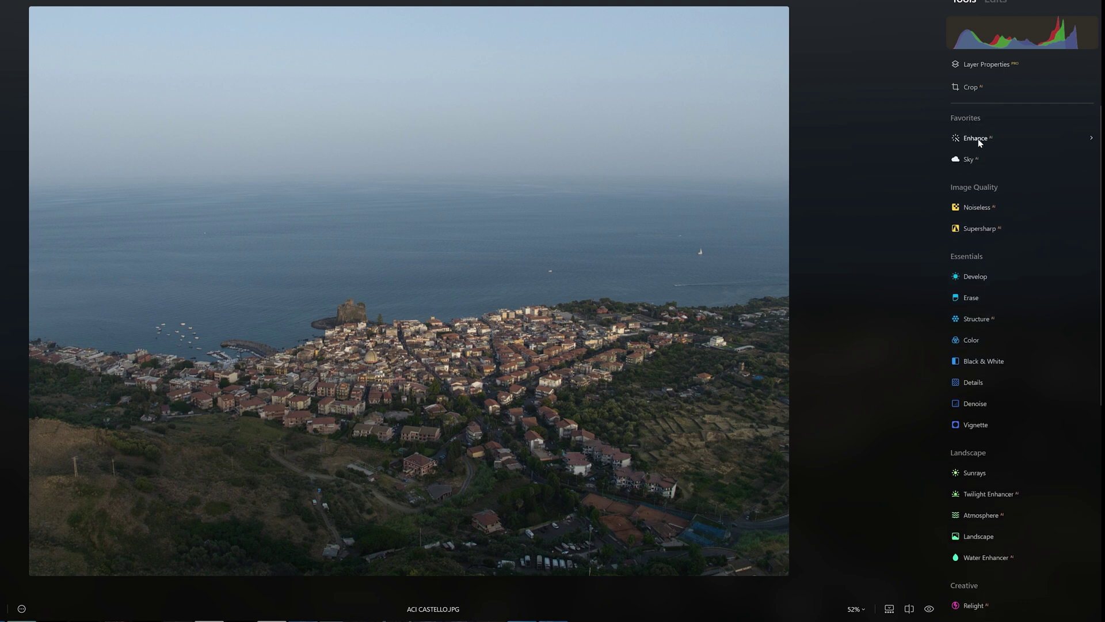
Set Enhance Accent to 49 and Sky Enhancer to 22
{"action": "left_click", "coordinate": [978, 139]}
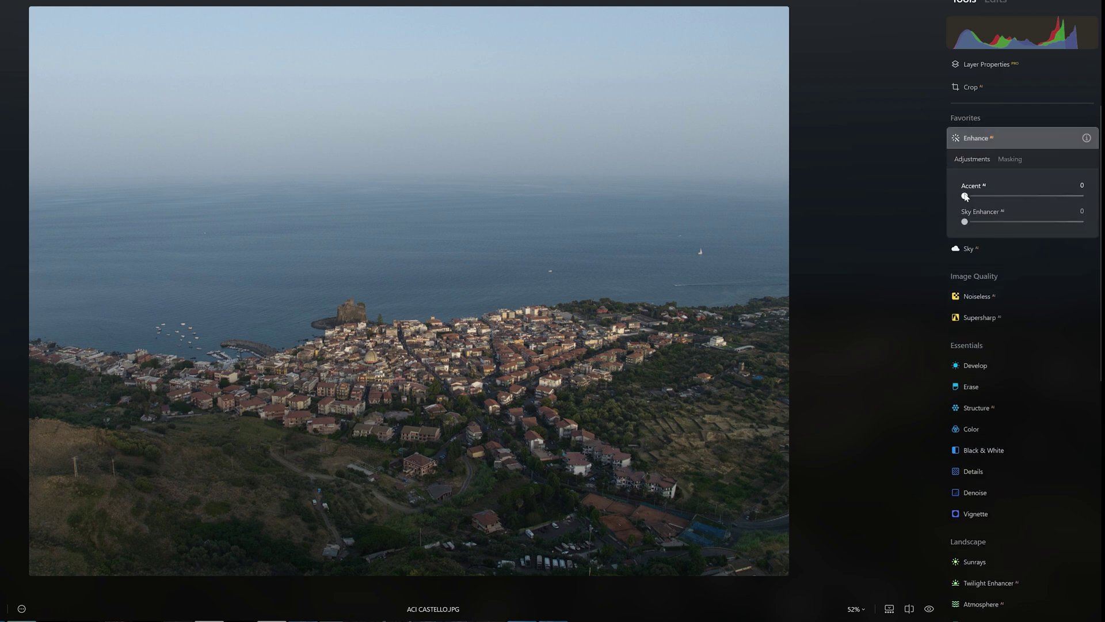
{"action": "left_click_drag", "start_coordinate": [978, 198], "coordinate": [1028, 191]}
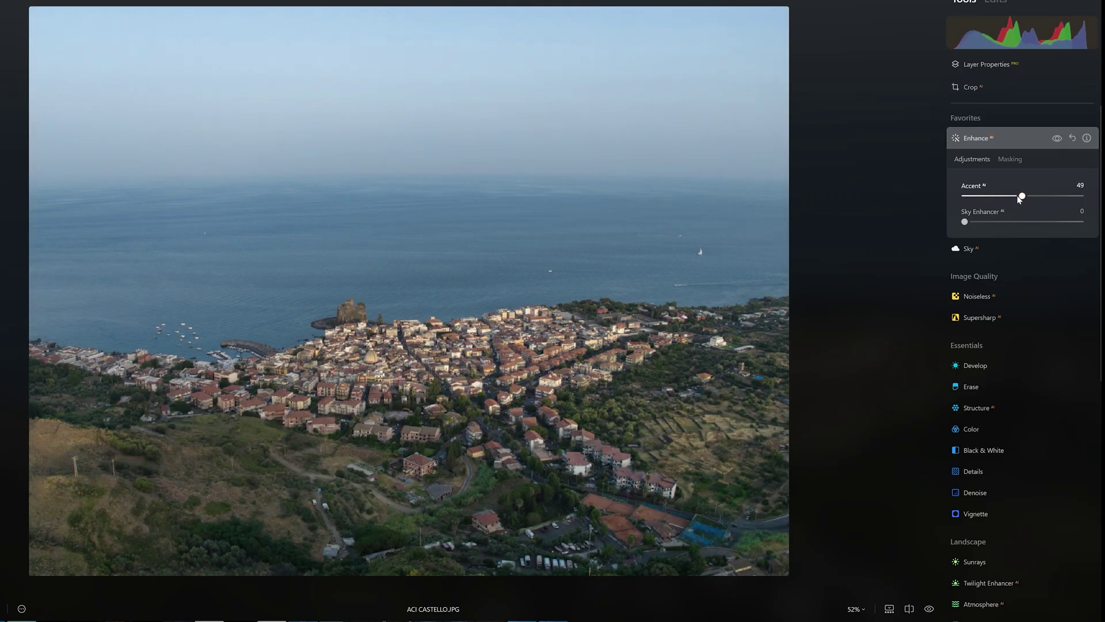
{"action": "left_click_drag", "start_coordinate": [966, 224], "coordinate": [992, 221]}
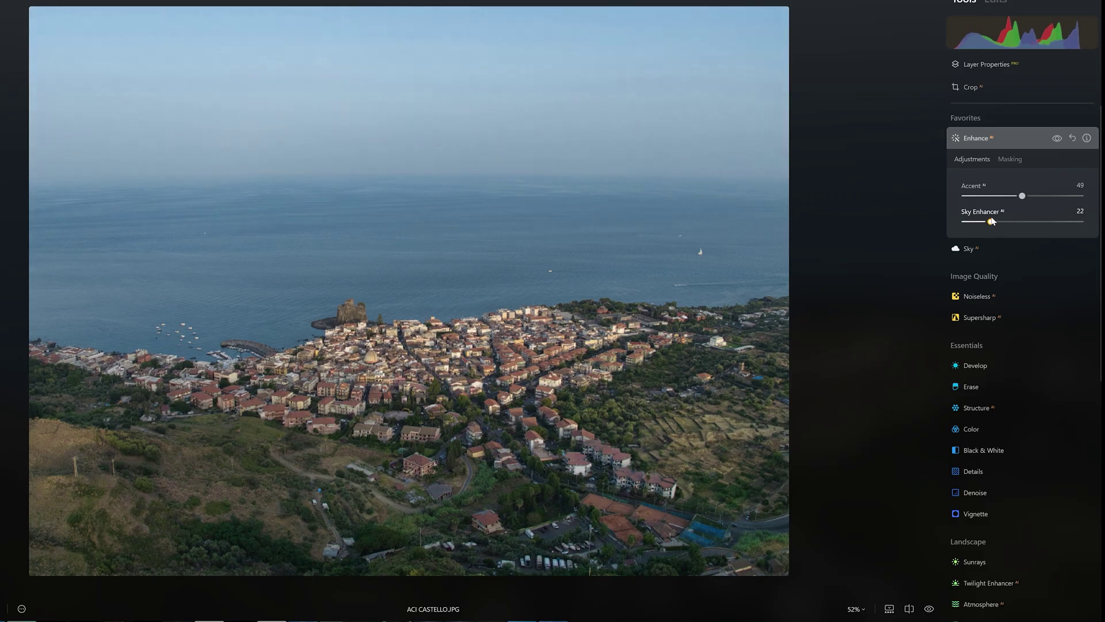
In Develop, set Smart Contrast 55, Blacks -5 and Saturation 3
{"action": "left_click", "coordinate": [981, 366]}
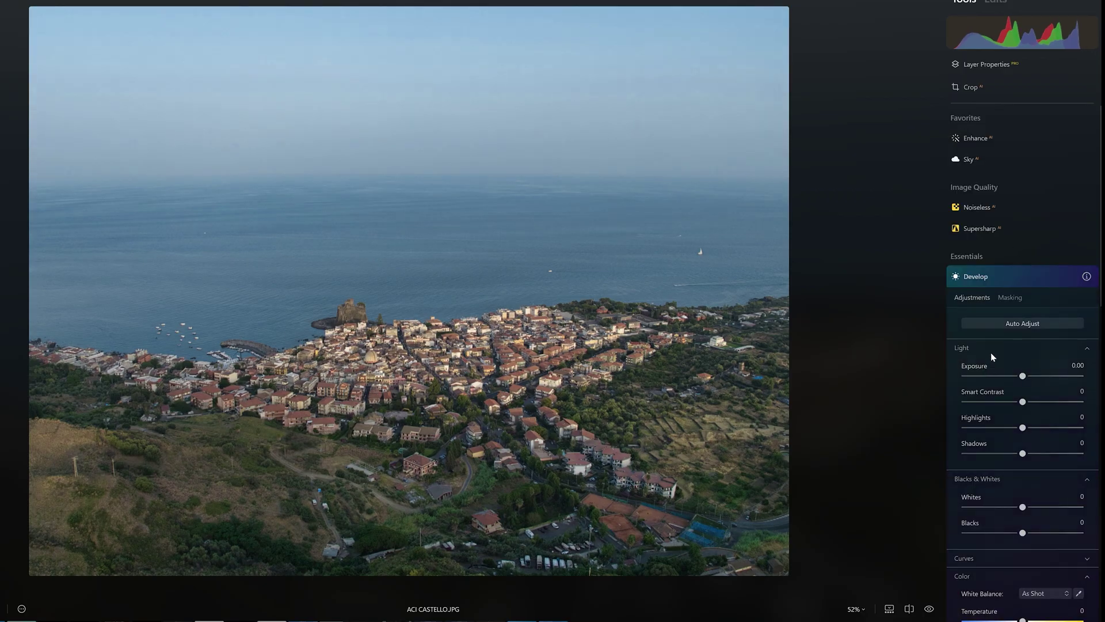
{"action": "left_click_drag", "start_coordinate": [1023, 262], "coordinate": [1056, 262]}
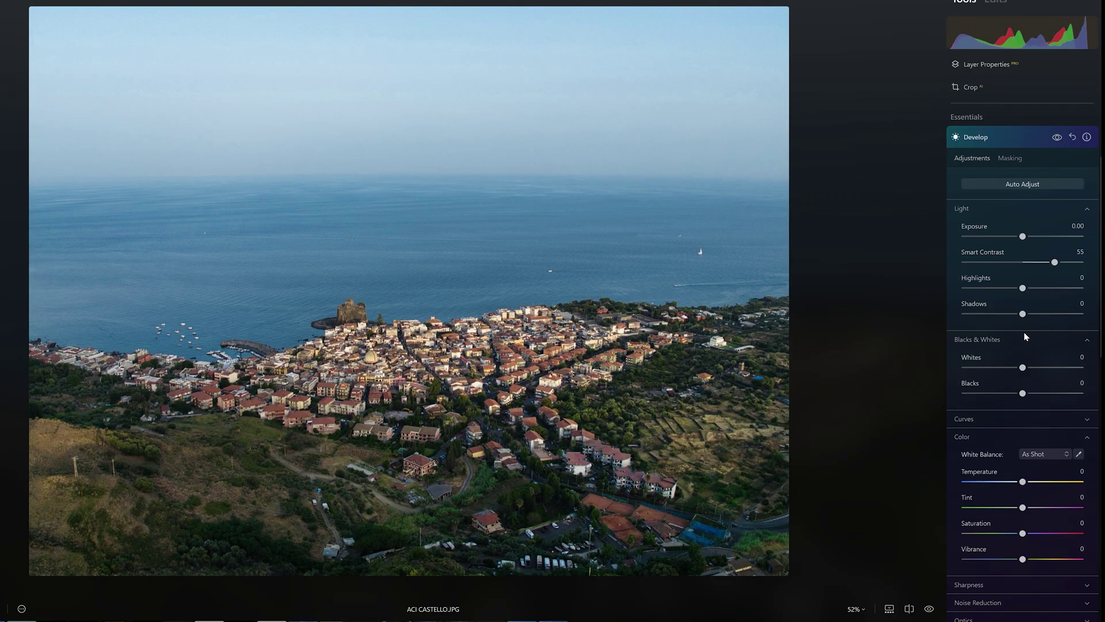
{"action": "left_click_drag", "start_coordinate": [1024, 396], "coordinate": [1021, 396]}
{"action": "left_click_drag", "start_coordinate": [1023, 533], "coordinate": [1028, 533]}
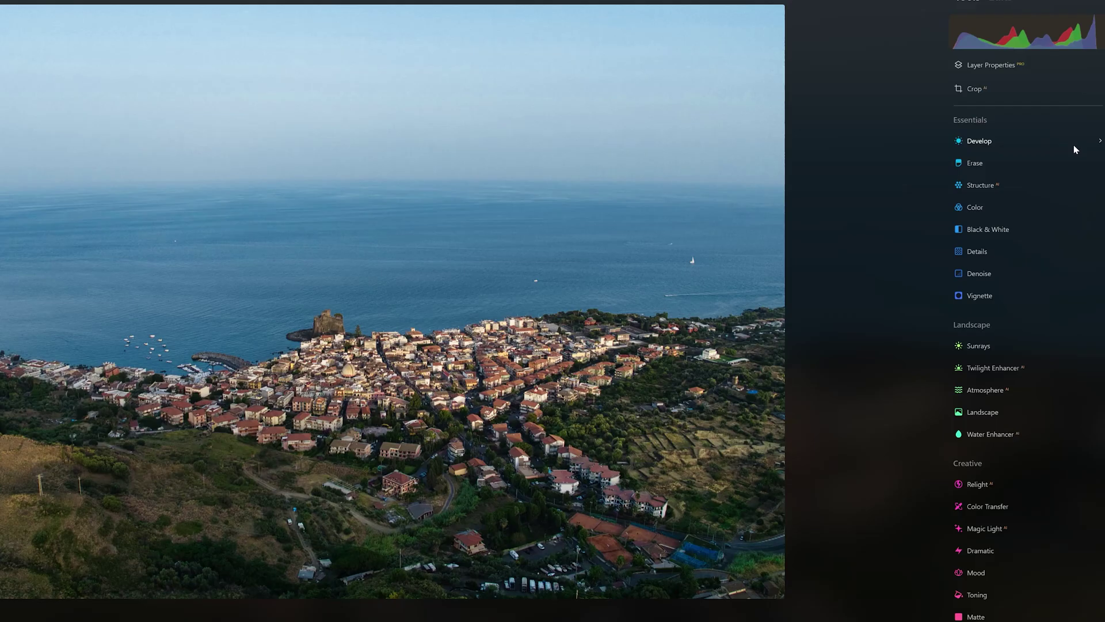
In Landscape, set Dehaze 28 and Golden Hour 27, then compare before/after
{"action": "left_click", "coordinate": [992, 413]}
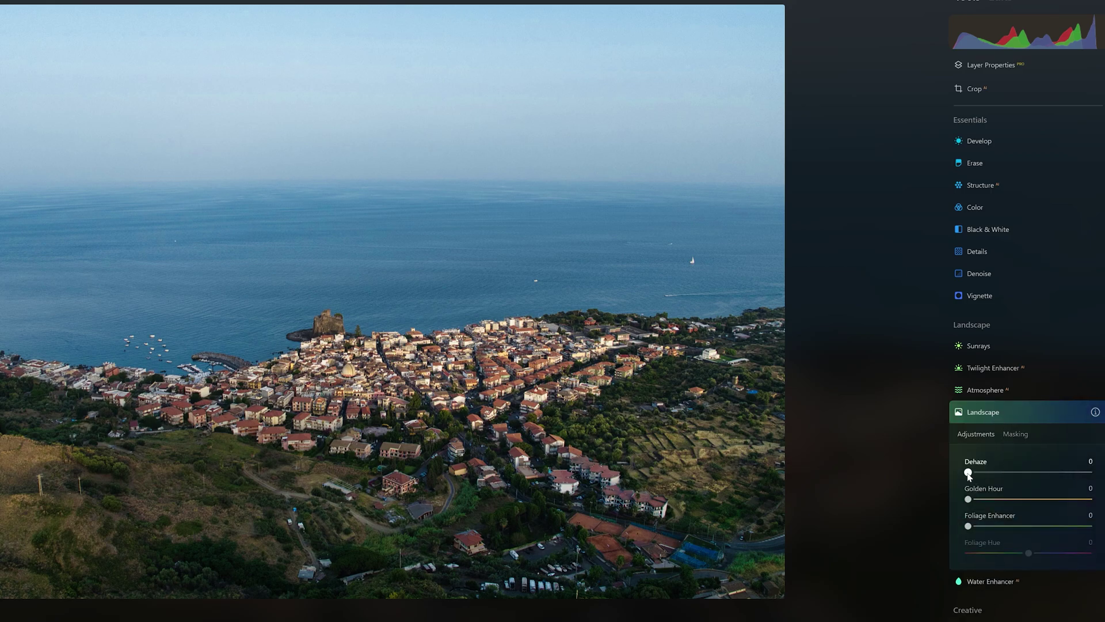
{"action": "left_click_drag", "start_coordinate": [969, 472], "coordinate": [1003, 474]}
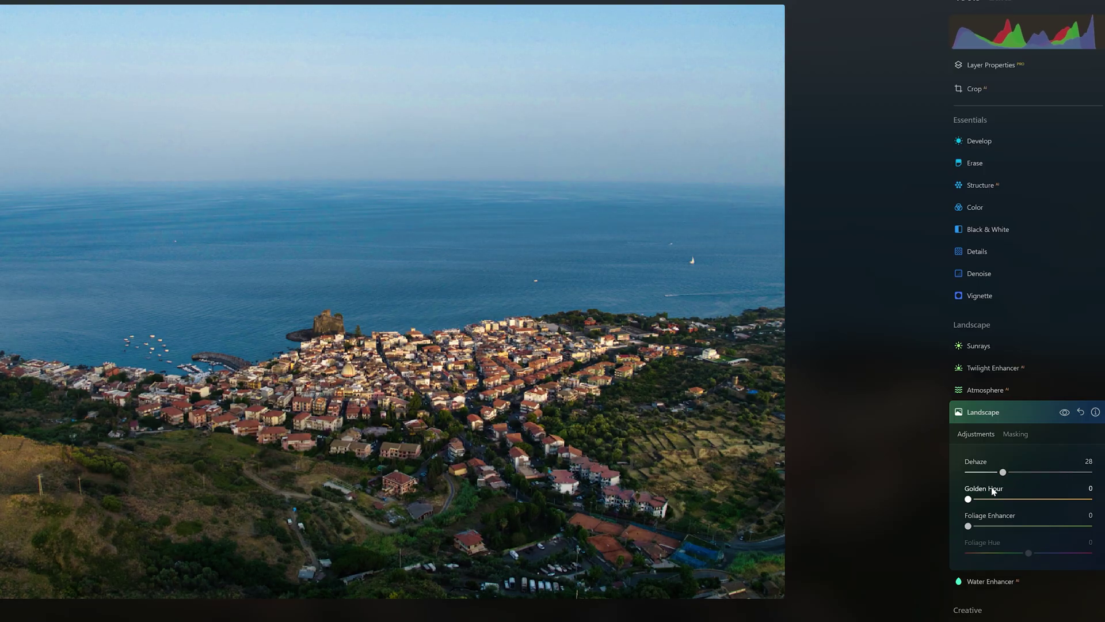
{"action": "left_click_drag", "start_coordinate": [969, 501], "coordinate": [996, 526]}
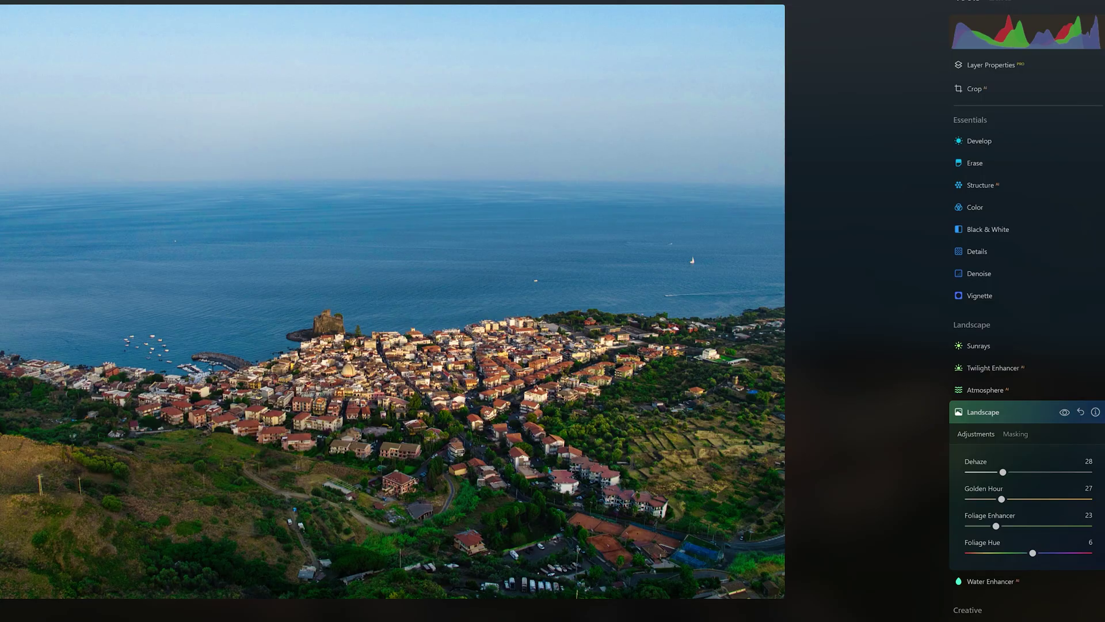
{"action": "key", "text": "backslash"}
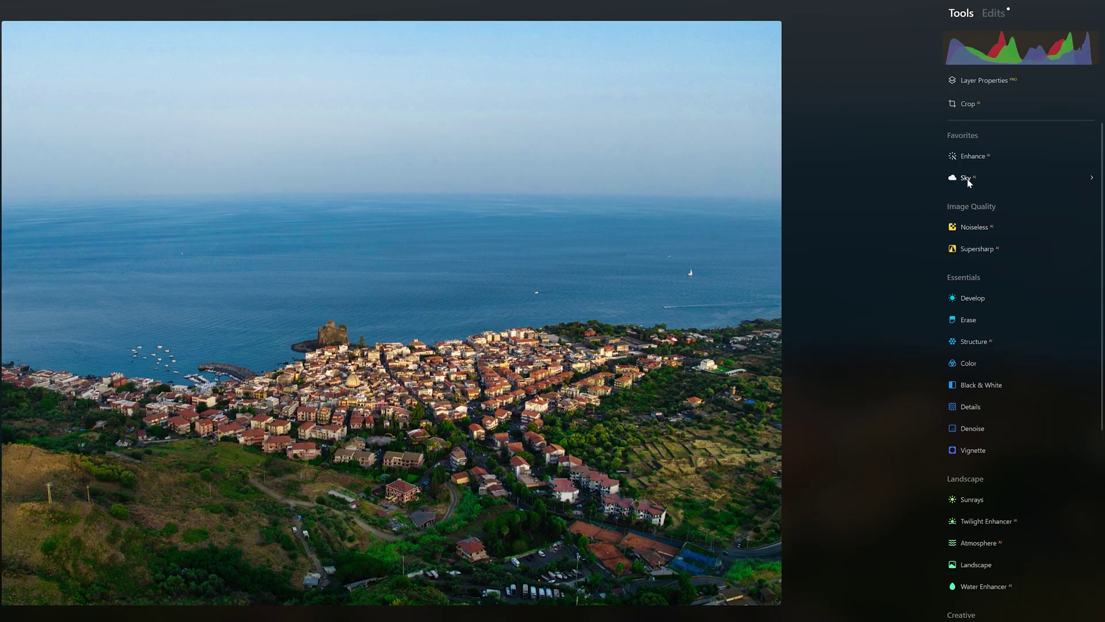
Replace the sky with Bright Blue Sky 3, lowering its horizon, refining mask edges and adding haze
{"action": "left_click", "coordinate": [965, 178]}
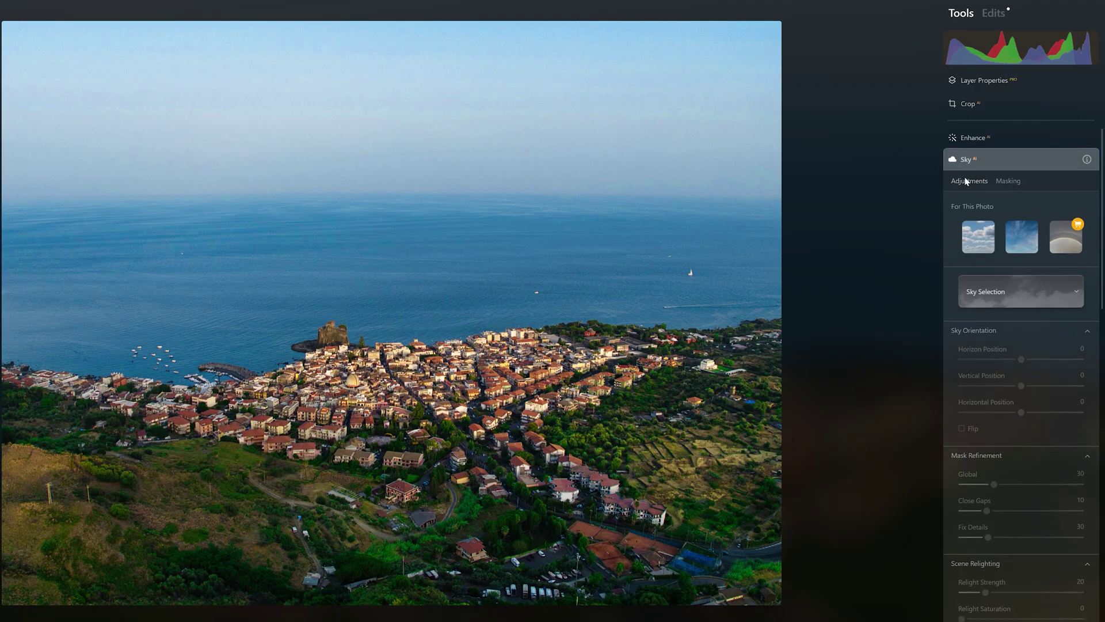
{"action": "left_click", "coordinate": [978, 233]}
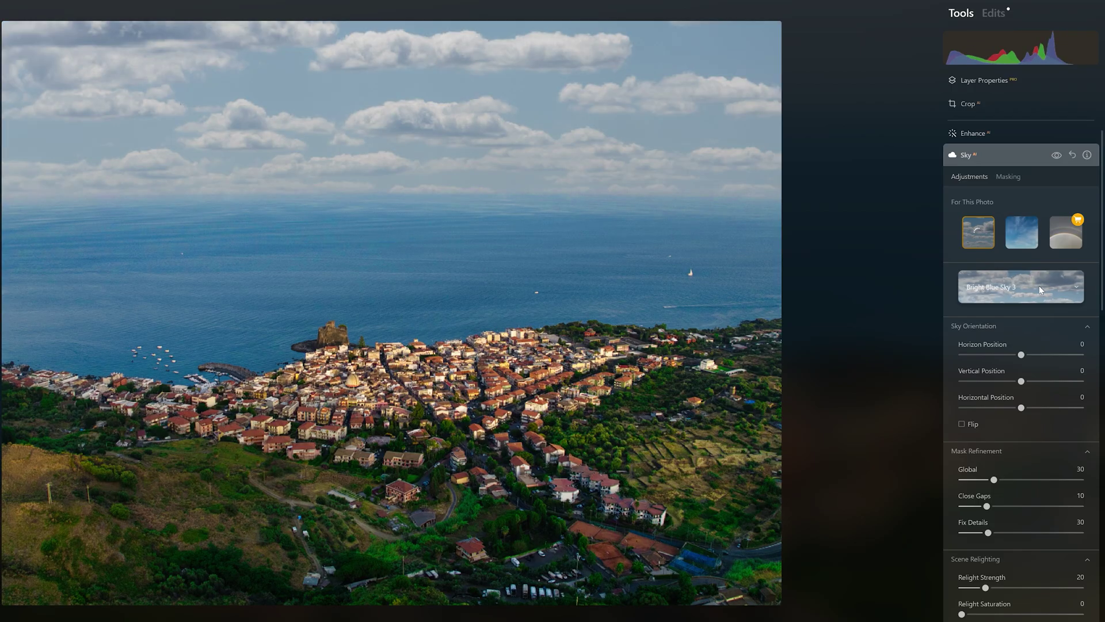
{"action": "left_click_drag", "start_coordinate": [1022, 354], "coordinate": [995, 408]}
{"action": "left_click_drag", "start_coordinate": [995, 480], "coordinate": [1053, 532]}
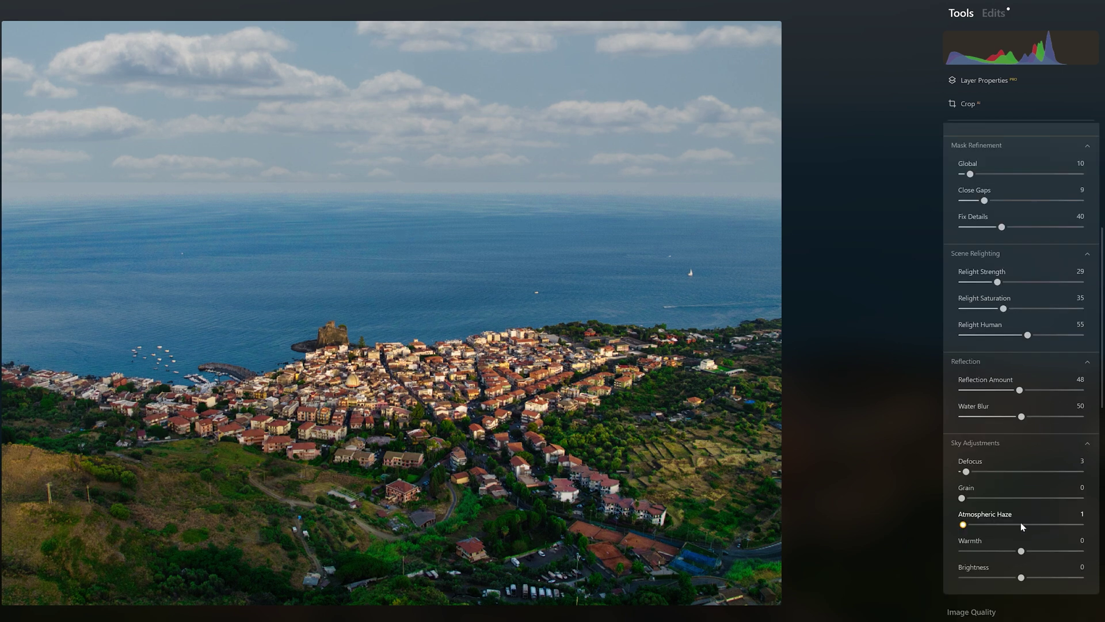
{"action": "mouse_move", "coordinate": [1023, 526]}
{"action": "left_mouse_down"}
{"action": "mouse_move", "coordinate": [1033, 526]}
{"action": "mouse_move", "coordinate": [1020, 547]}
{"action": "left_mouse_up"}
Raise the Enhance tool's Sky Enhancer to 55
{"action": "scroll", "coordinate": [993, 176], "scroll_direction": "up", "scroll_amount": 5}
{"action": "scroll", "coordinate": [993, 175], "scroll_direction": "up", "scroll_amount": 1}
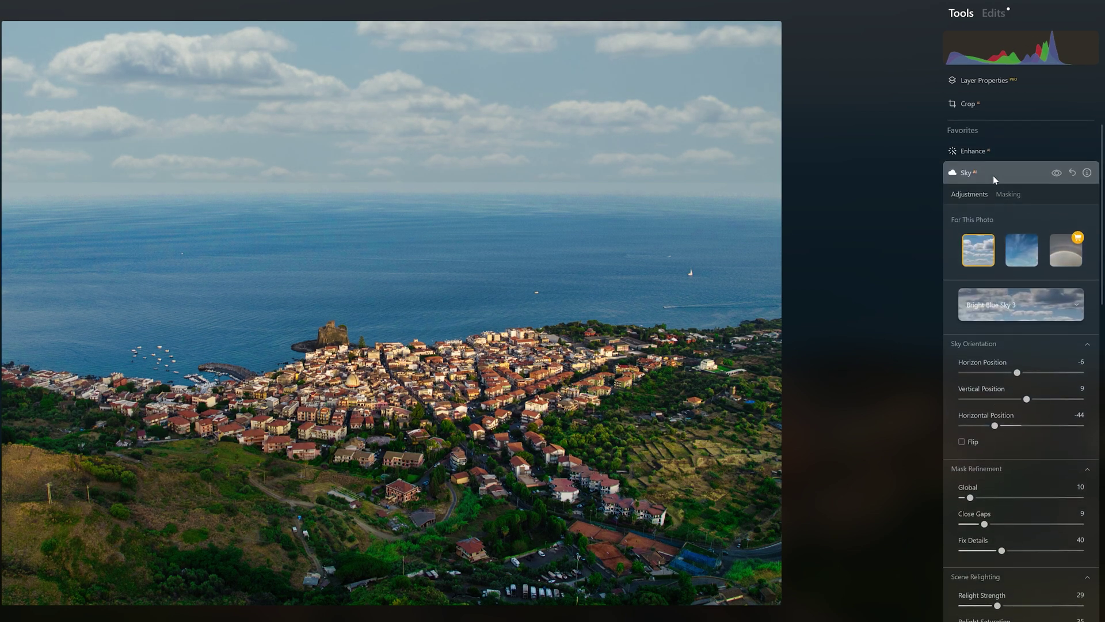
{"action": "left_click", "coordinate": [967, 156]}
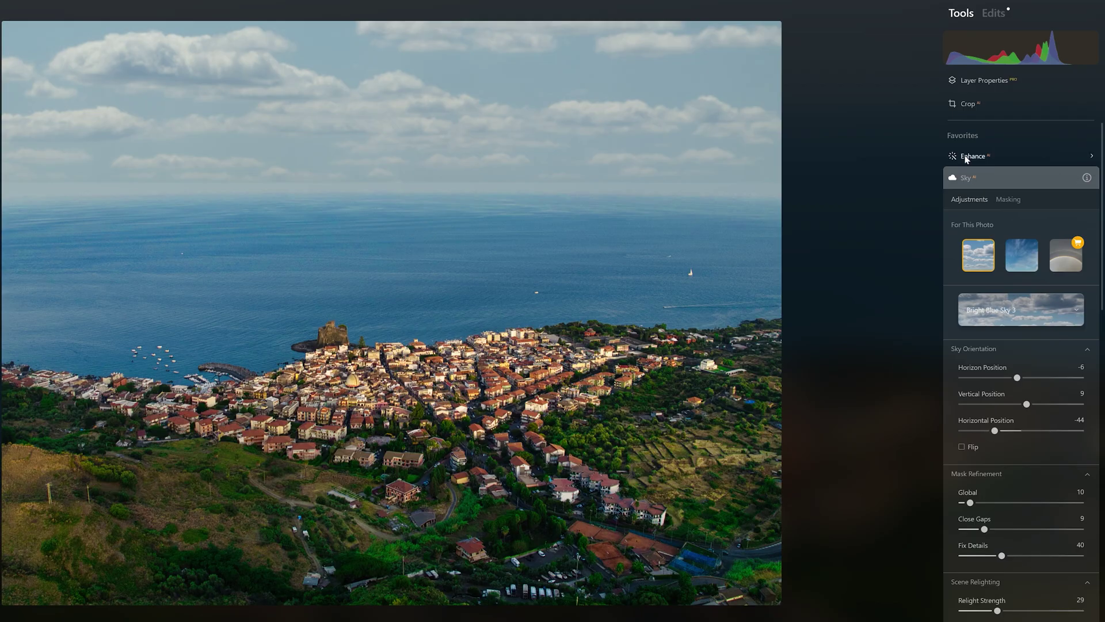
{"action": "left_click_drag", "start_coordinate": [963, 242], "coordinate": [1027, 243]}
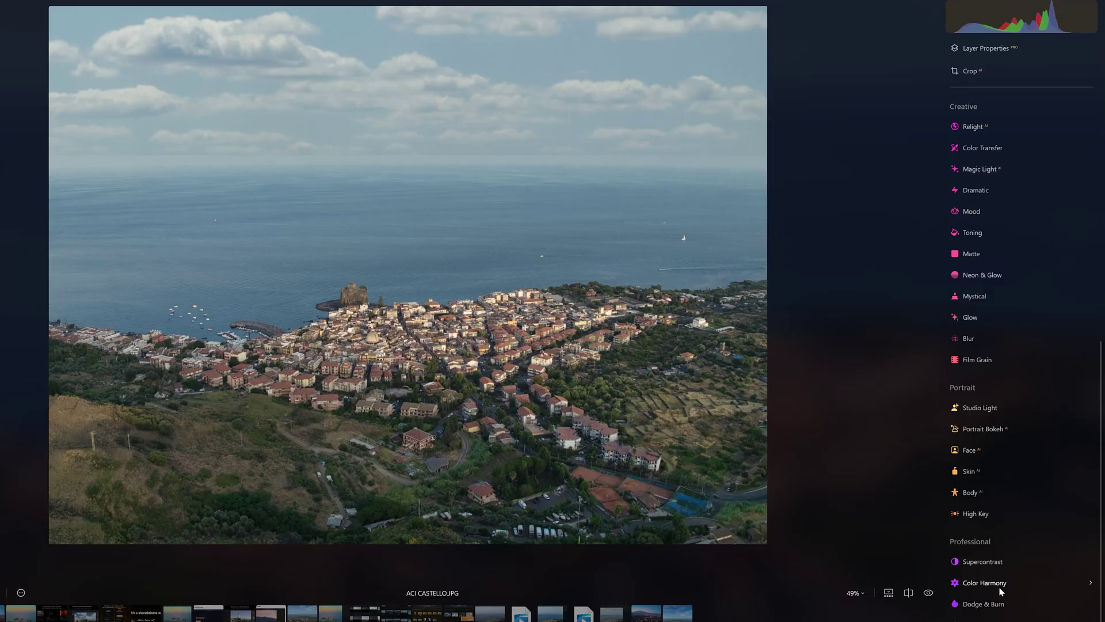
{"action": "left_click", "coordinate": [998, 586]}
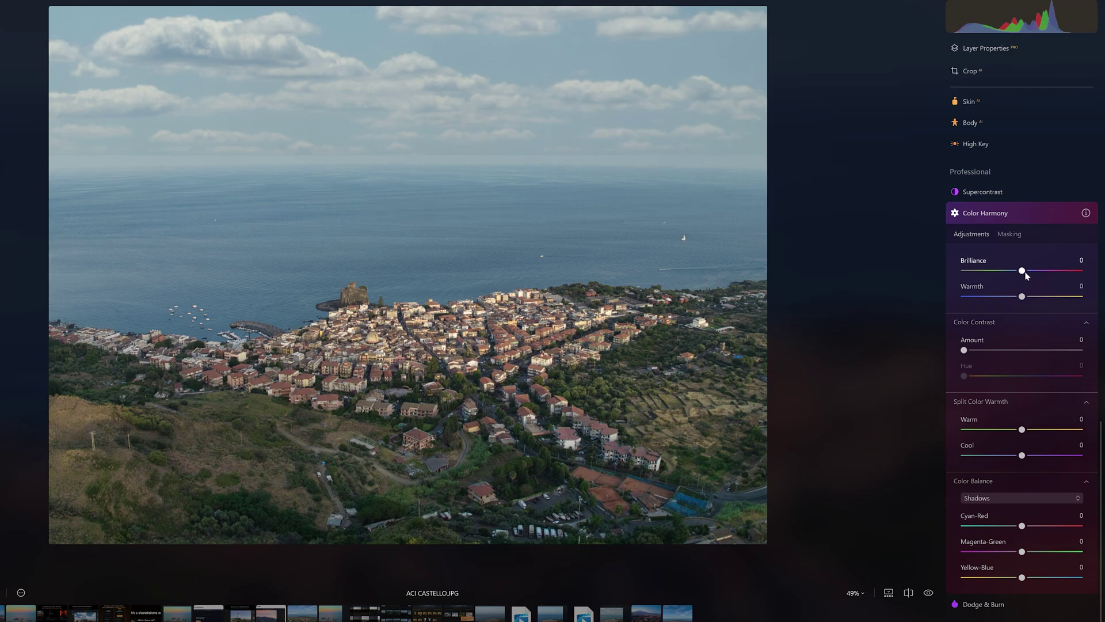
Set Color Harmony Brilliance 29, Warmth -15, Color Contrast 25 with Hue 76, and Warm -19
{"action": "mouse_move", "coordinate": [1024, 272]}
{"action": "left_mouse_down"}
{"action": "mouse_move", "coordinate": [1050, 267]}
{"action": "mouse_move", "coordinate": [1000, 269]}
{"action": "mouse_move", "coordinate": [1038, 265]}
{"action": "left_mouse_up"}
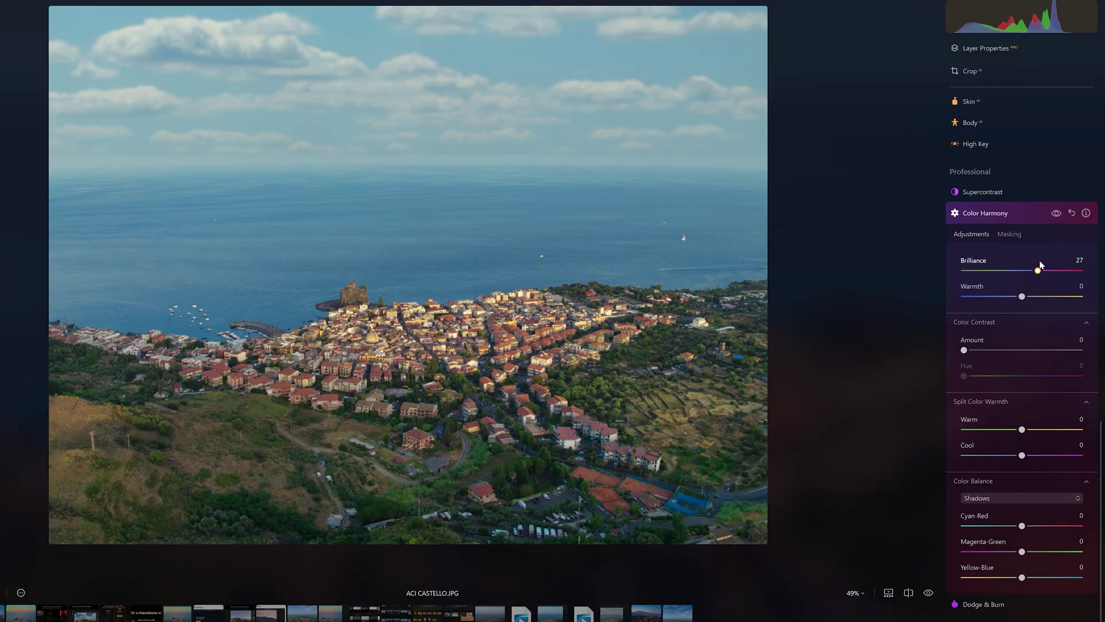
{"action": "mouse_move", "coordinate": [1022, 296]}
{"action": "left_mouse_down"}
{"action": "mouse_move", "coordinate": [1009, 294]}
{"action": "mouse_move", "coordinate": [1047, 293]}
{"action": "mouse_move", "coordinate": [1013, 295]}
{"action": "left_mouse_up"}
{"action": "left_click_drag", "start_coordinate": [964, 351], "coordinate": [985, 377]}
{"action": "mouse_move", "coordinate": [985, 376]}
{"action": "left_mouse_down"}
{"action": "mouse_move", "coordinate": [1039, 375]}
{"action": "mouse_move", "coordinate": [988, 378]}
{"action": "left_mouse_up"}
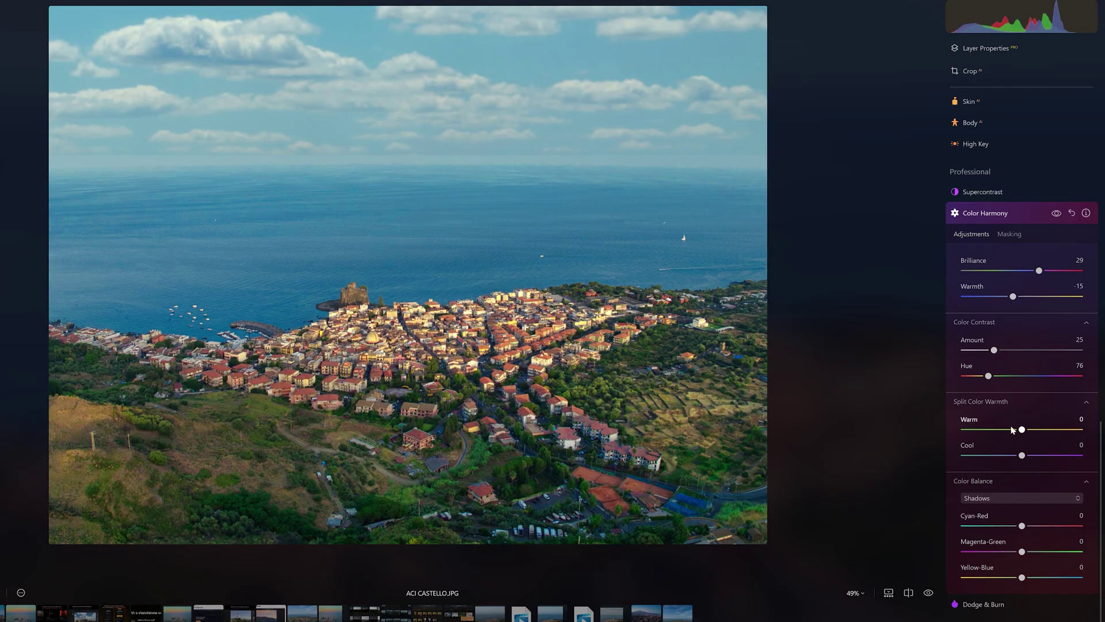
{"action": "left_click_drag", "start_coordinate": [1023, 431], "coordinate": [1003, 458]}
{"action": "left_click_drag", "start_coordinate": [1027, 525], "coordinate": [1036, 576]}
Balance the Midtones and Highlights colour tones, then show a before/after split comparison
{"action": "left_click", "coordinate": [1021, 498]}
{"action": "left_click", "coordinate": [1016, 528]}
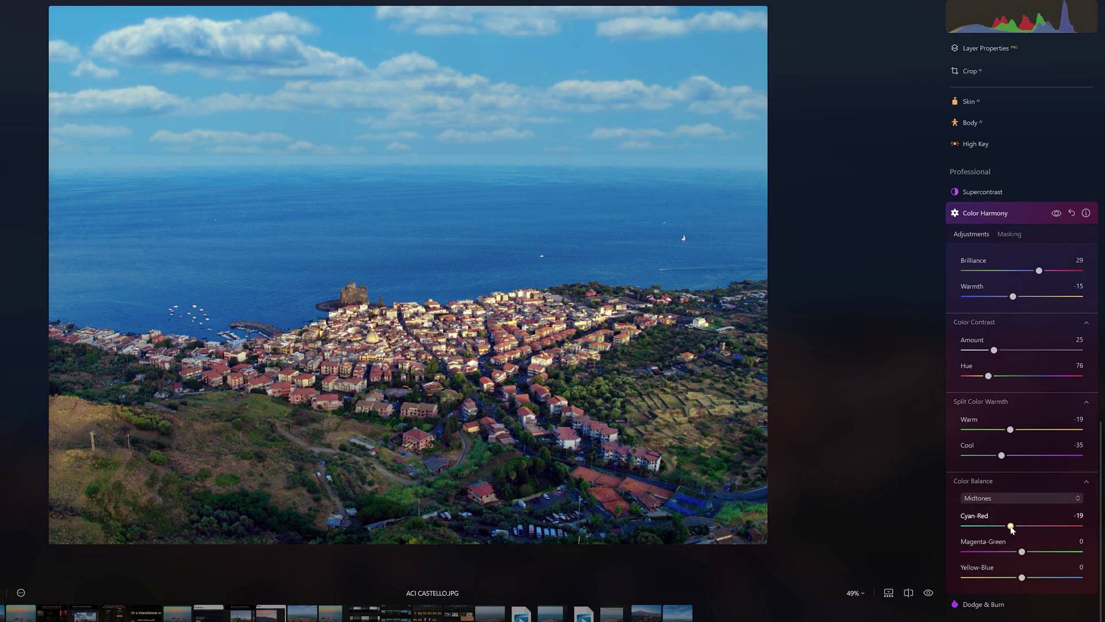
{"action": "mouse_move", "coordinate": [1023, 552]}
{"action": "left_mouse_down"}
{"action": "mouse_move", "coordinate": [1010, 577]}
{"action": "mouse_move", "coordinate": [1026, 577]}
{"action": "mouse_move", "coordinate": [1008, 552]}
{"action": "left_mouse_up"}
{"action": "left_click", "coordinate": [1021, 498]}
{"action": "left_click", "coordinate": [1017, 547]}
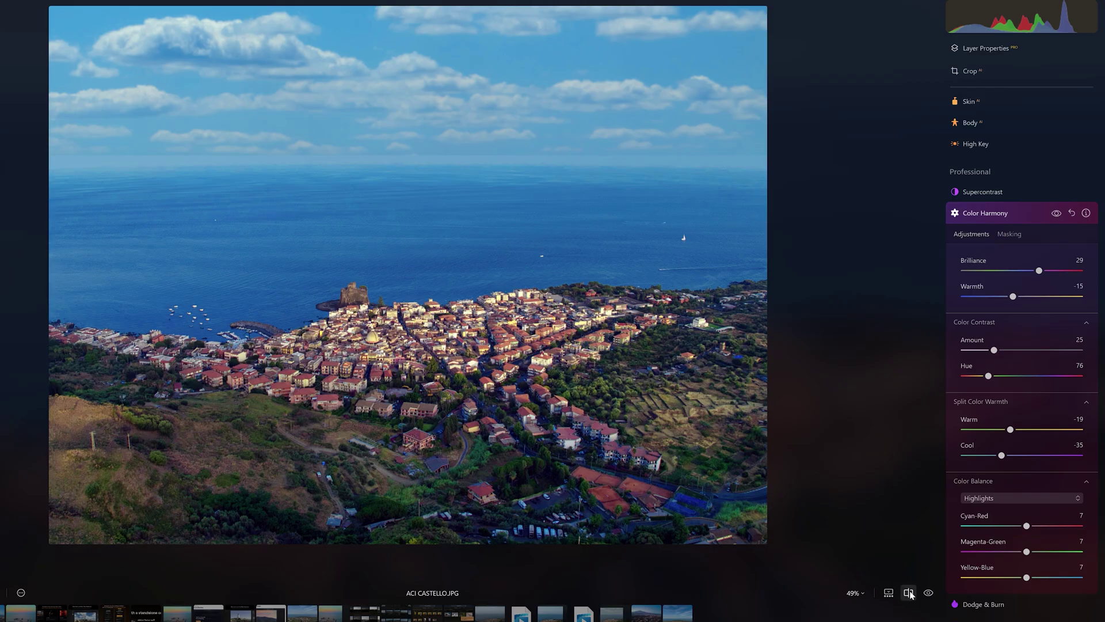
{"action": "left_click", "coordinate": [909, 593]}
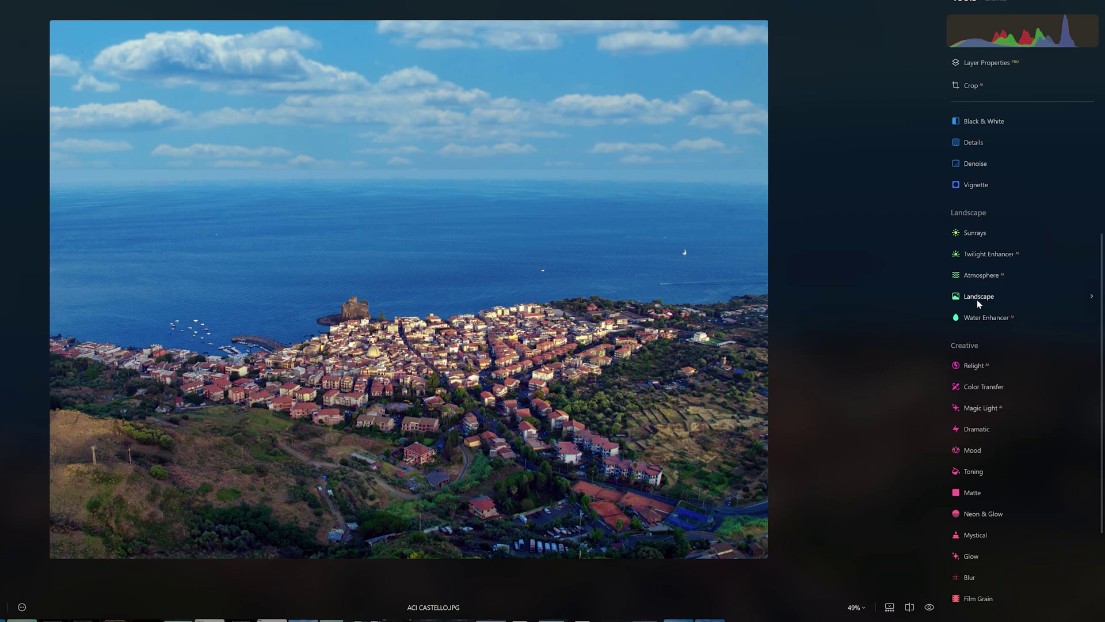
{"action": "left_click", "coordinate": [981, 275]}
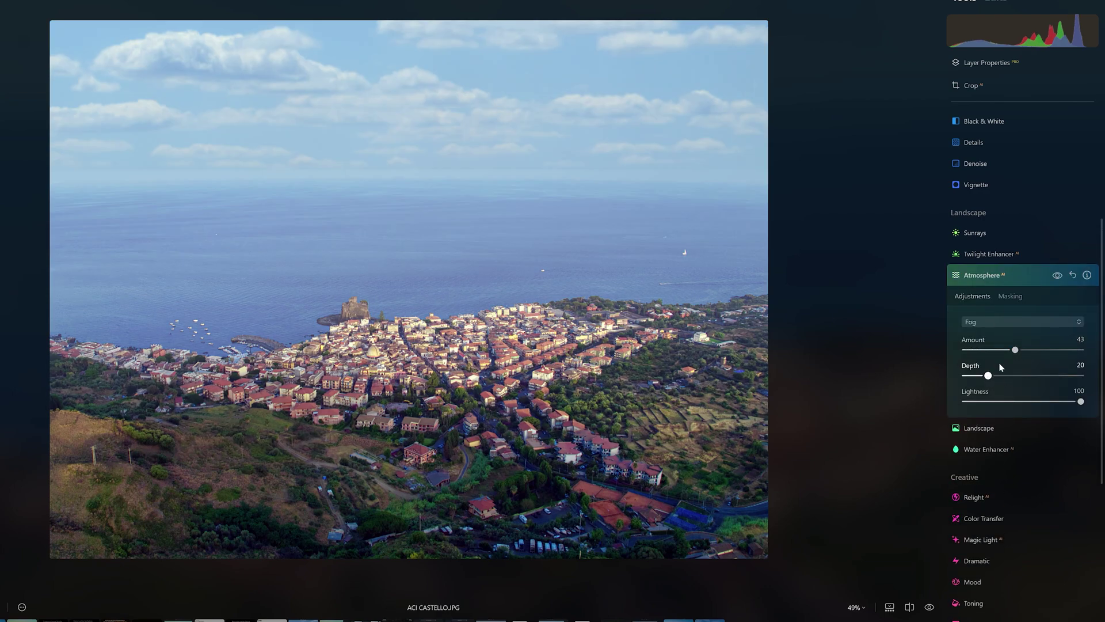
Try Atmosphere Fog at Amount 28 with lower Lightness, then Layered Fog at Amount 43
{"action": "left_click_drag", "start_coordinate": [1015, 349], "coordinate": [1001, 348]}
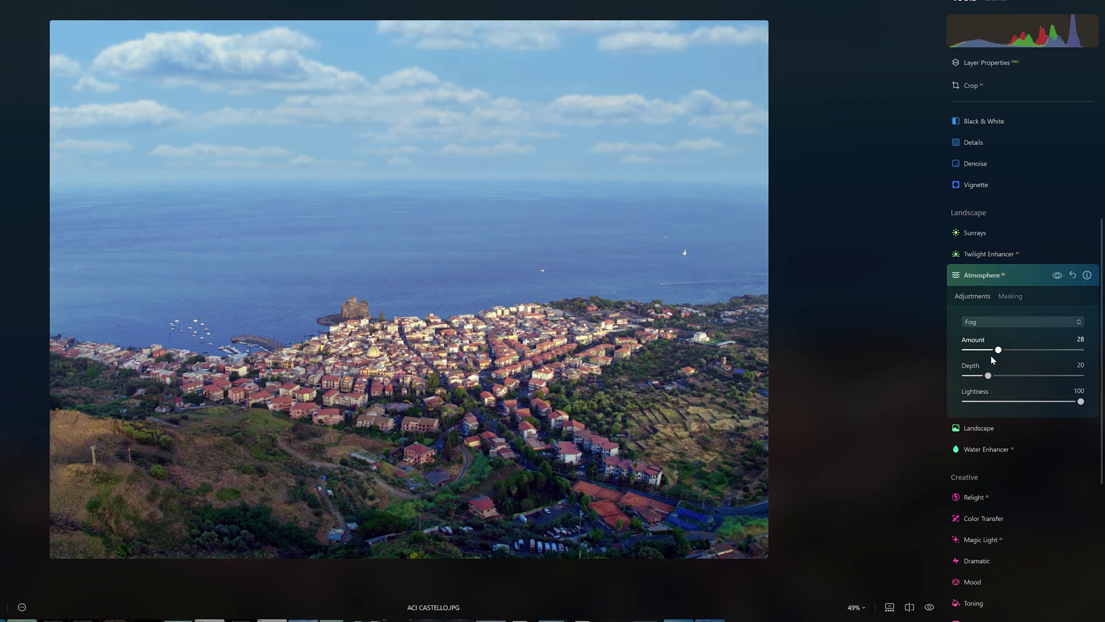
{"action": "left_click_drag", "start_coordinate": [1080, 401], "coordinate": [983, 401]}
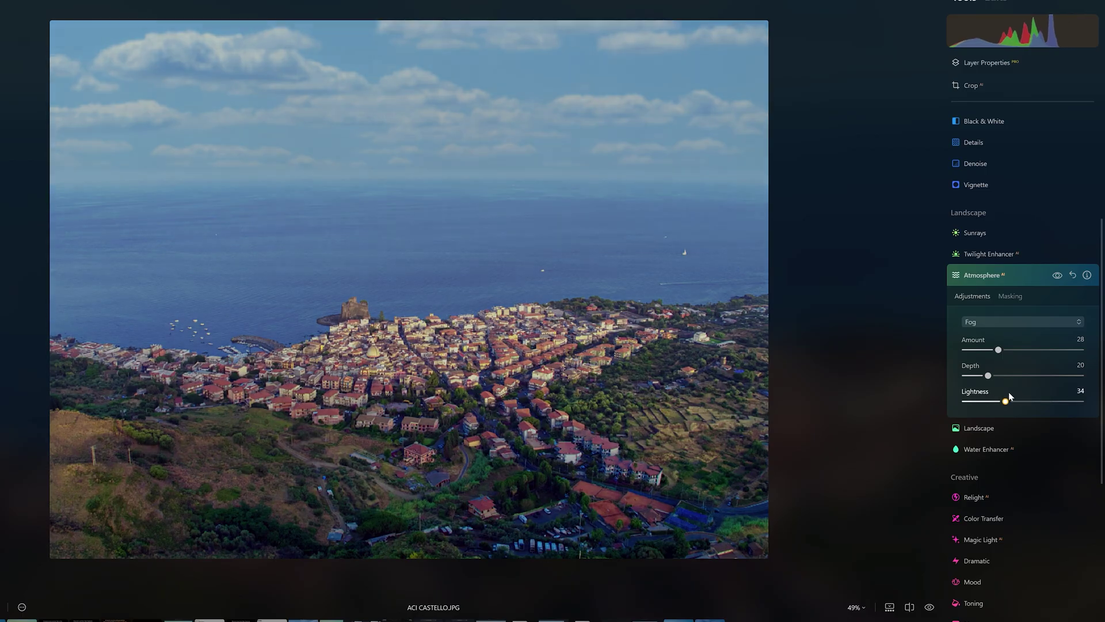
{"action": "left_click", "coordinate": [1078, 322]}
{"action": "left_click", "coordinate": [996, 355]}
{"action": "left_click_drag", "start_coordinate": [998, 350], "coordinate": [990, 401]}
Try Mist with more Depth, then settle on Haze with Amount 51, Depth 14, Lightness 24
{"action": "left_click", "coordinate": [1069, 323]}
{"action": "left_click", "coordinate": [989, 369]}
{"action": "left_click", "coordinate": [1005, 349]}
{"action": "left_click_drag", "start_coordinate": [1015, 376], "coordinate": [993, 401]}
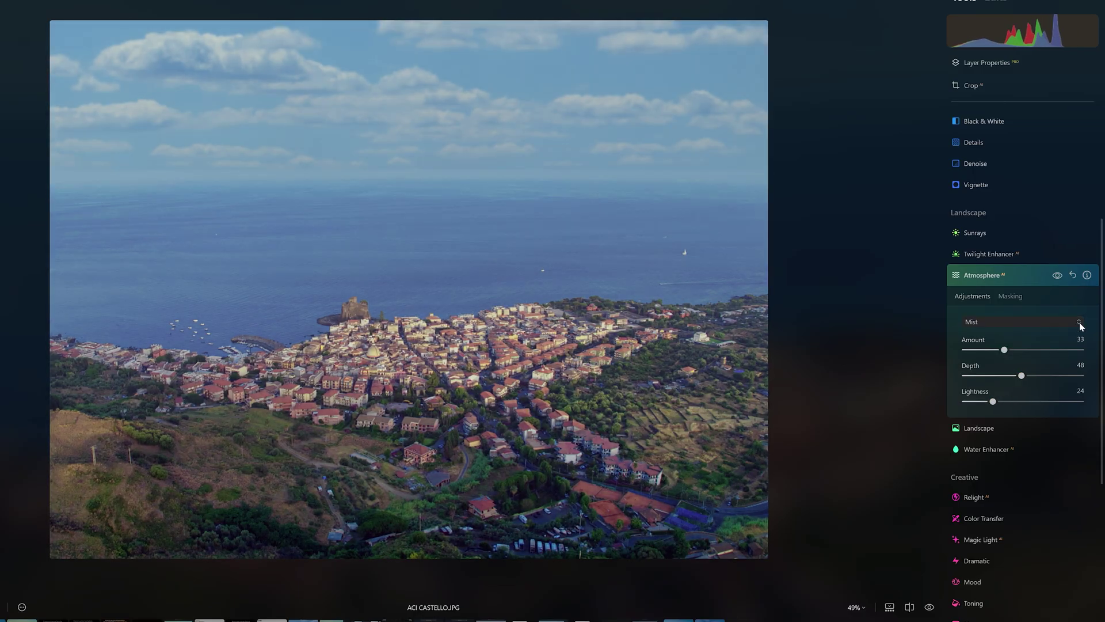
{"action": "left_click", "coordinate": [1069, 323]}
{"action": "left_click", "coordinate": [979, 390]}
{"action": "left_click_drag", "start_coordinate": [1020, 350], "coordinate": [994, 375]}
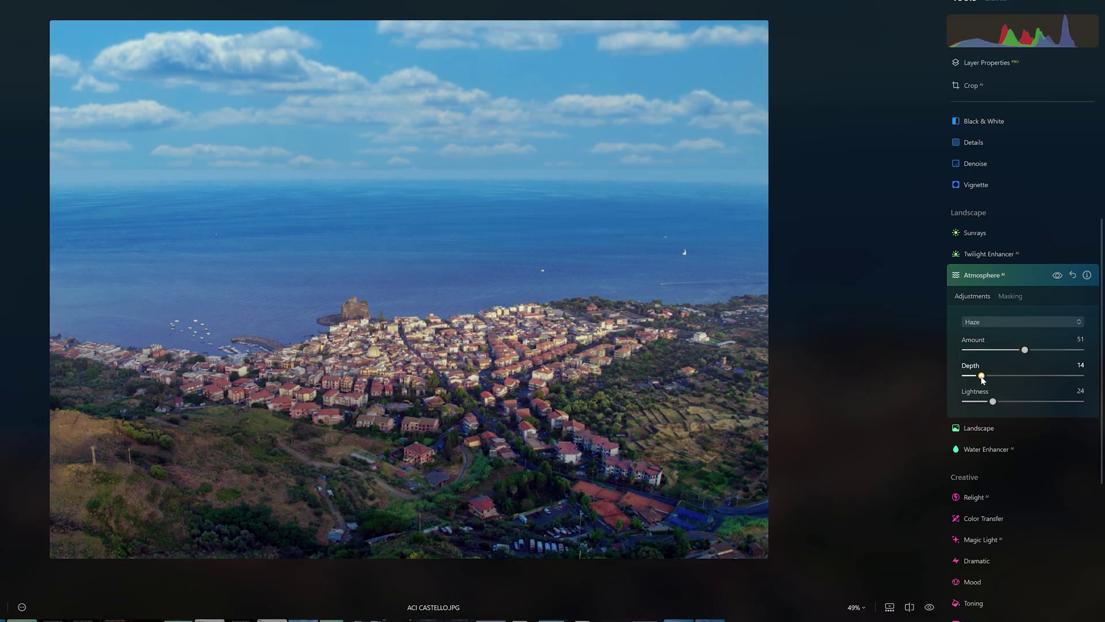
{"action": "left_click", "coordinate": [875, 378]}
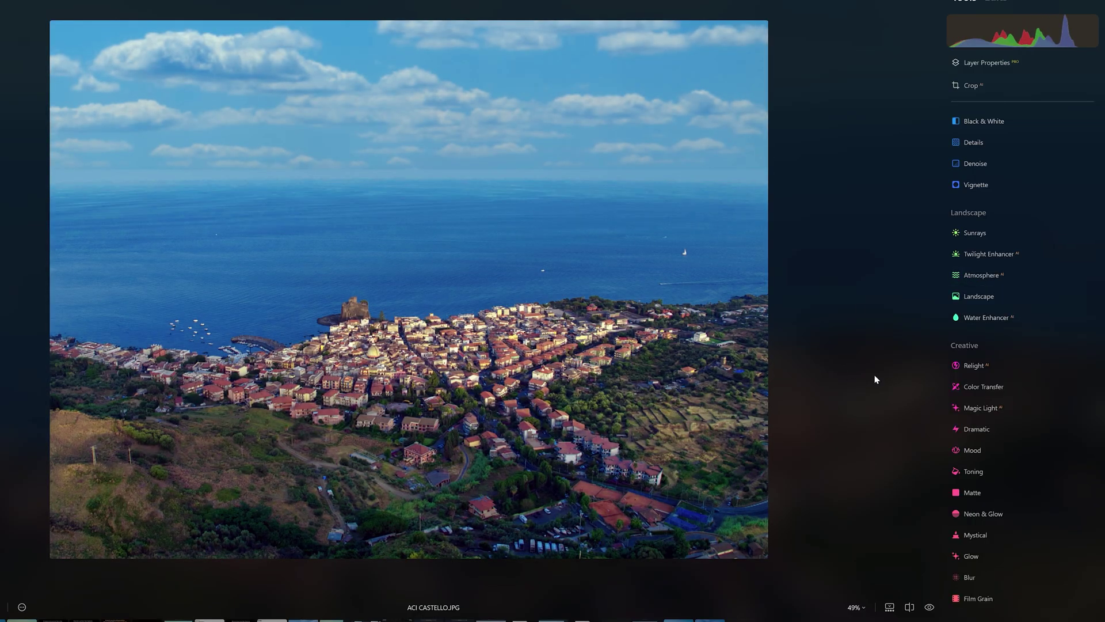
{"action": "left_click", "coordinate": [996, 321]}
Set Water Enhancer Amount 58, Original Color 16, Brightness -41 and Contrast 22
{"action": "left_click_drag", "start_coordinate": [1045, 324], "coordinate": [1067, 374]}
{"action": "left_click_drag", "start_coordinate": [989, 400], "coordinate": [991, 452]}
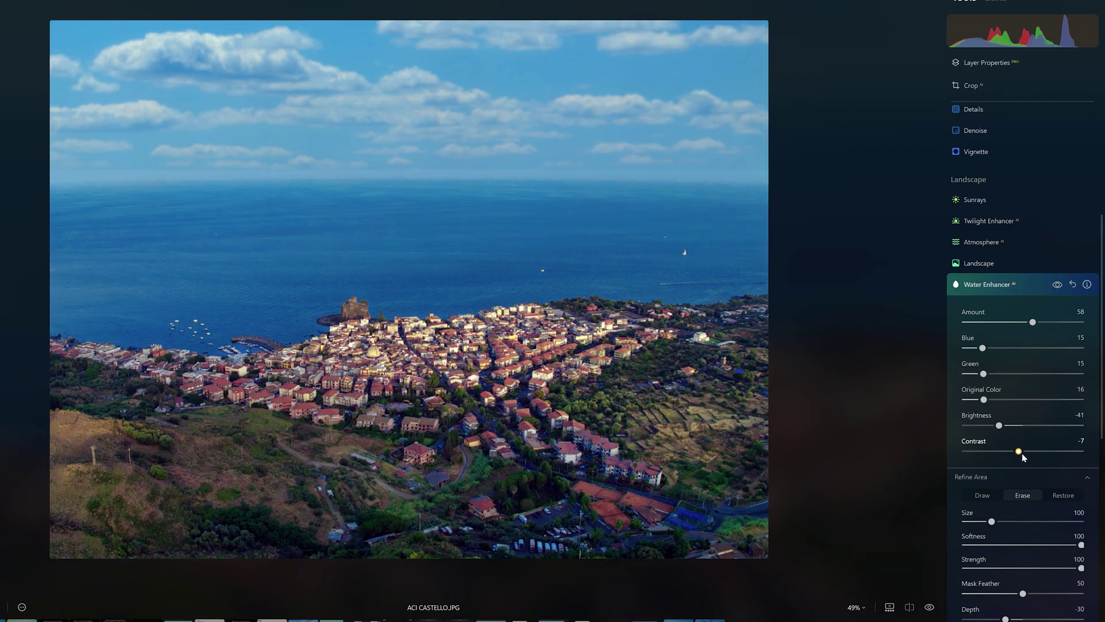
{"action": "left_click_drag", "start_coordinate": [1064, 456], "coordinate": [1038, 453]}
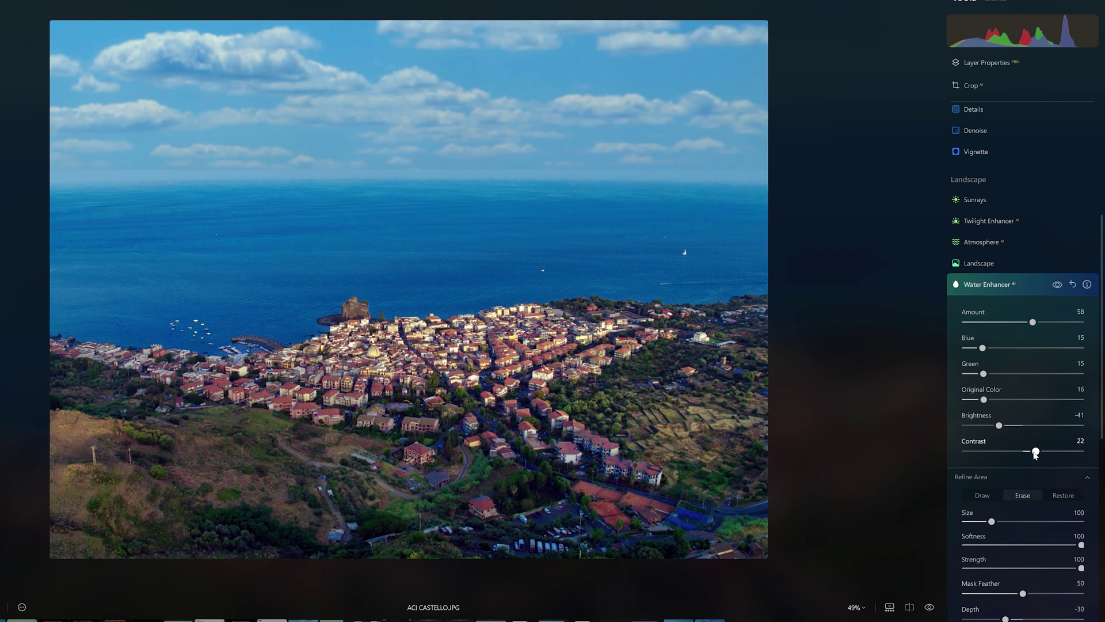
Erase the castle from the water mask with a size-67 brush; start Twilight Enhancer at Amount 39
{"action": "left_click_drag", "start_coordinate": [992, 521], "coordinate": [982, 521]}
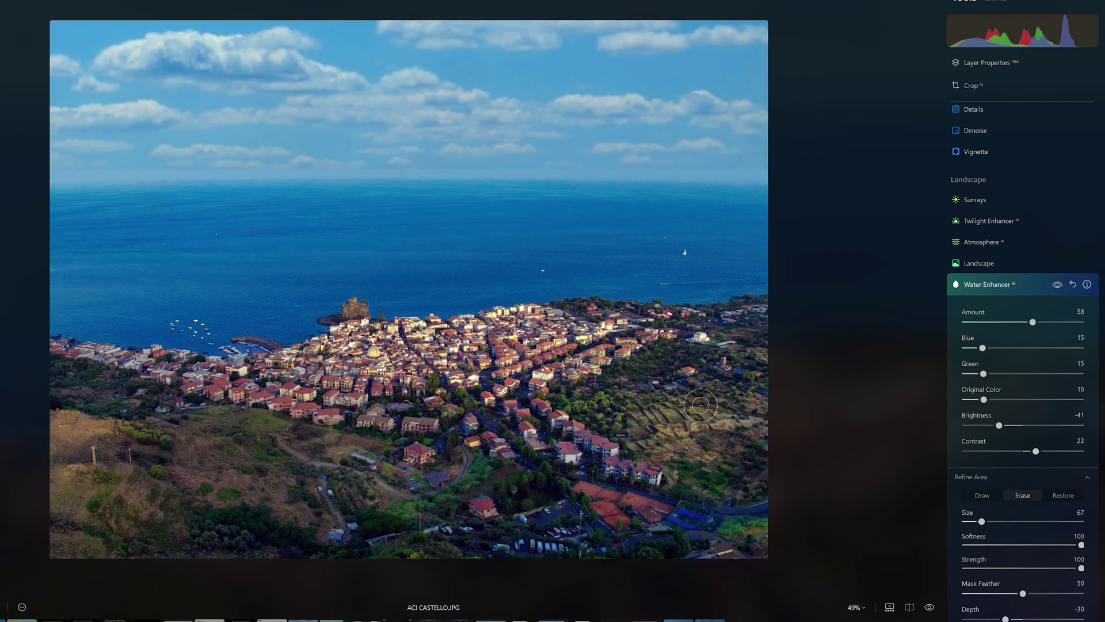
{"action": "left_click", "coordinate": [351, 306]}
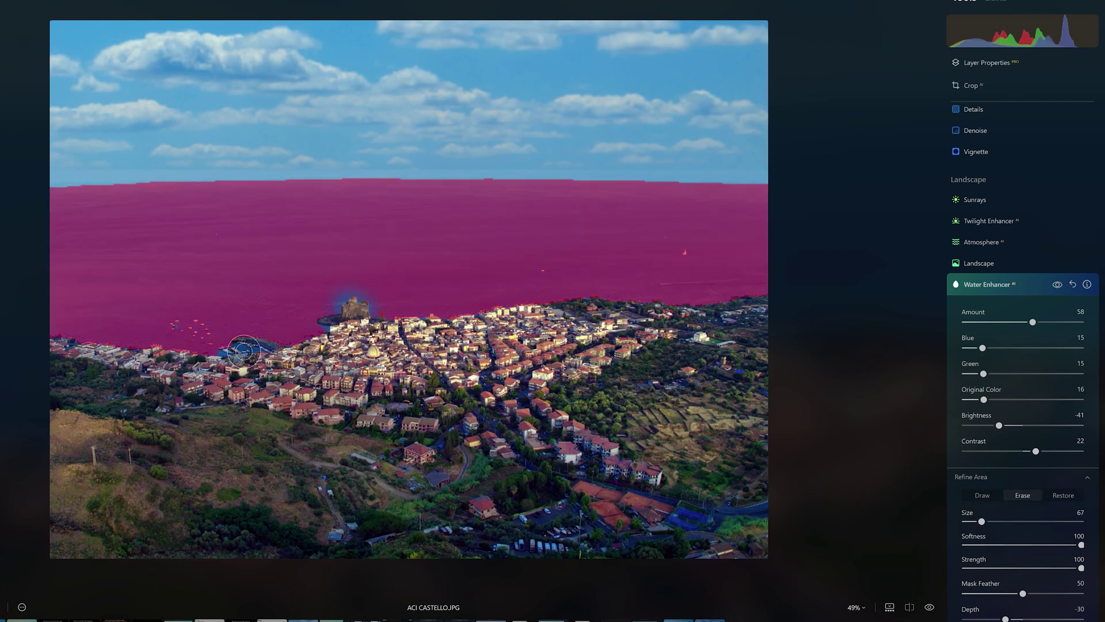
{"action": "left_click", "coordinate": [930, 608]}
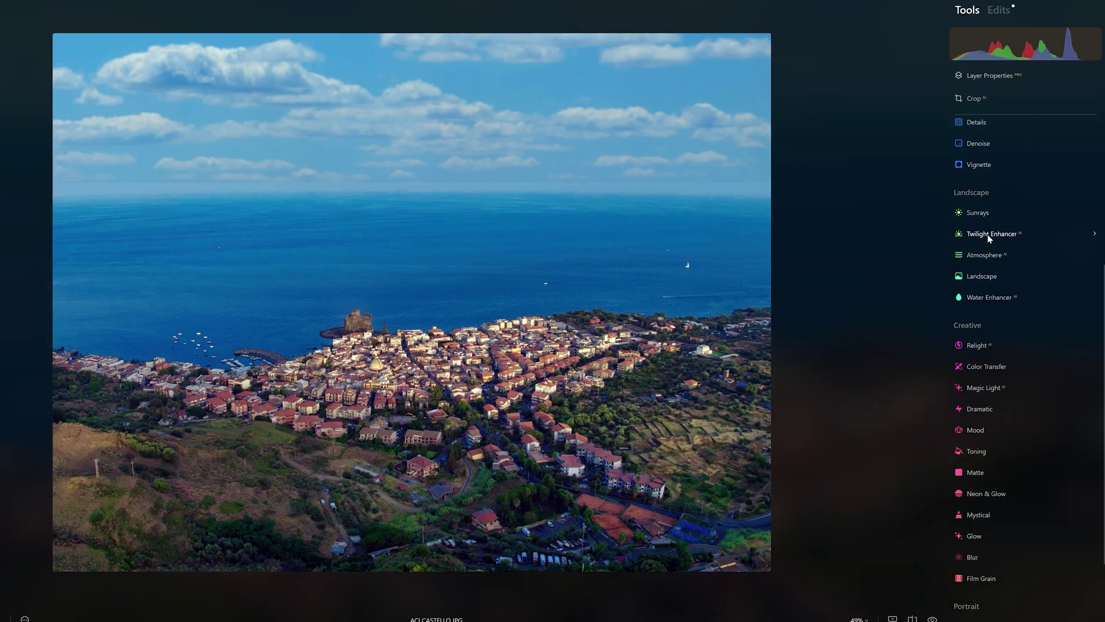
{"action": "left_click", "coordinate": [989, 222]}
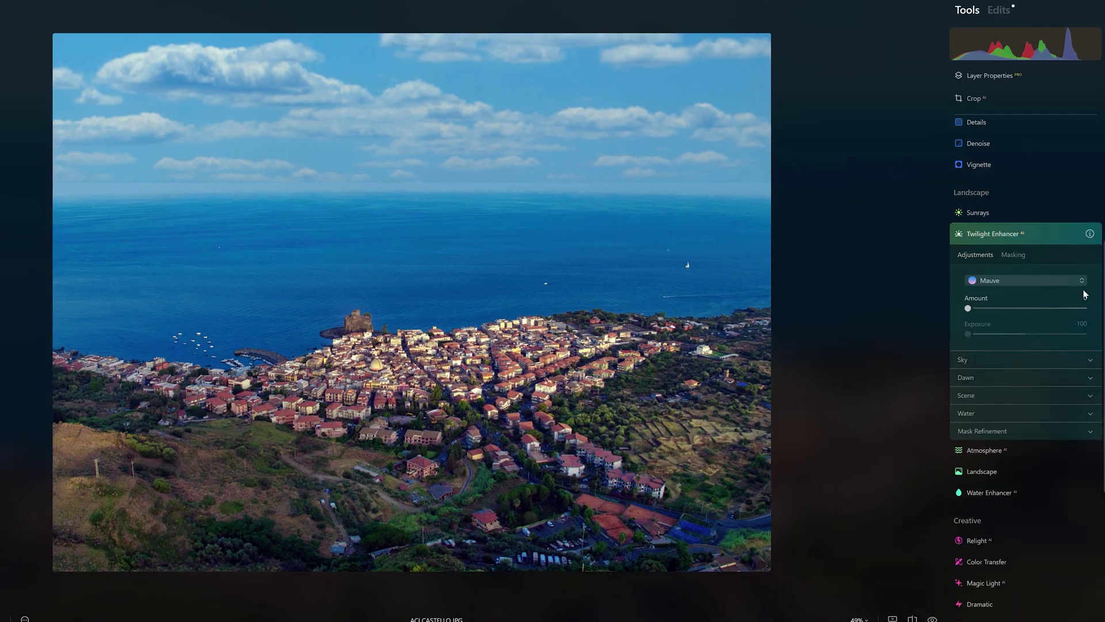
{"action": "left_click_drag", "start_coordinate": [1016, 309], "coordinate": [1020, 335]}
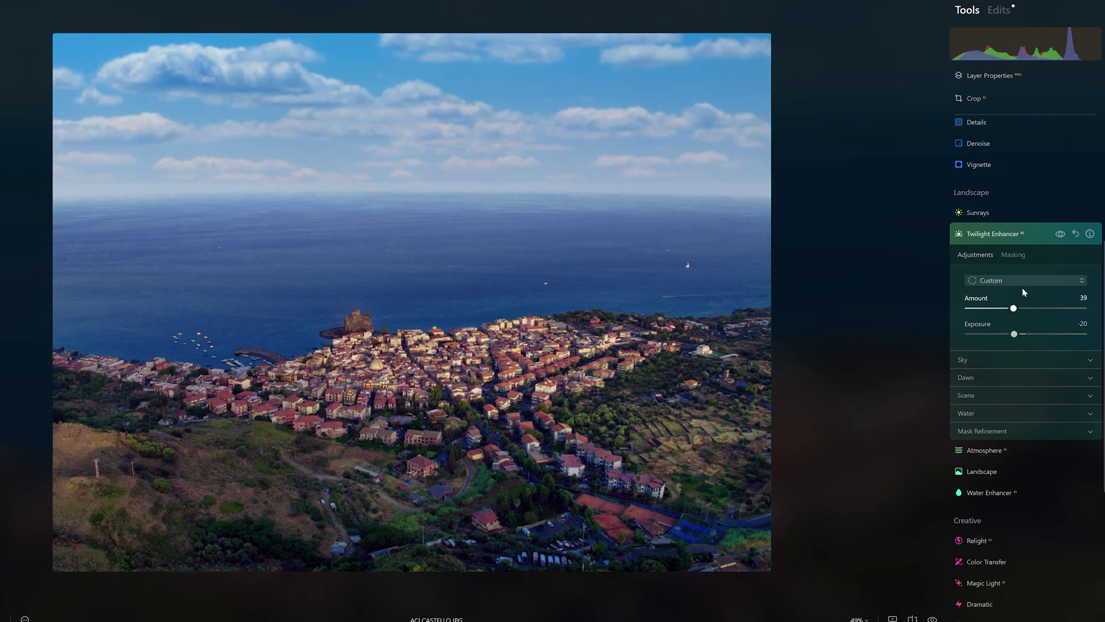
Try the Golden twilight preset with Exposure 9, then Blush with lower Exposure
{"action": "left_click", "coordinate": [1059, 280]}
{"action": "left_click", "coordinate": [999, 294]}
{"action": "left_click_drag", "start_coordinate": [1049, 309], "coordinate": [1048, 309]}
{"action": "left_click_drag", "start_coordinate": [980, 334], "coordinate": [1032, 334]}
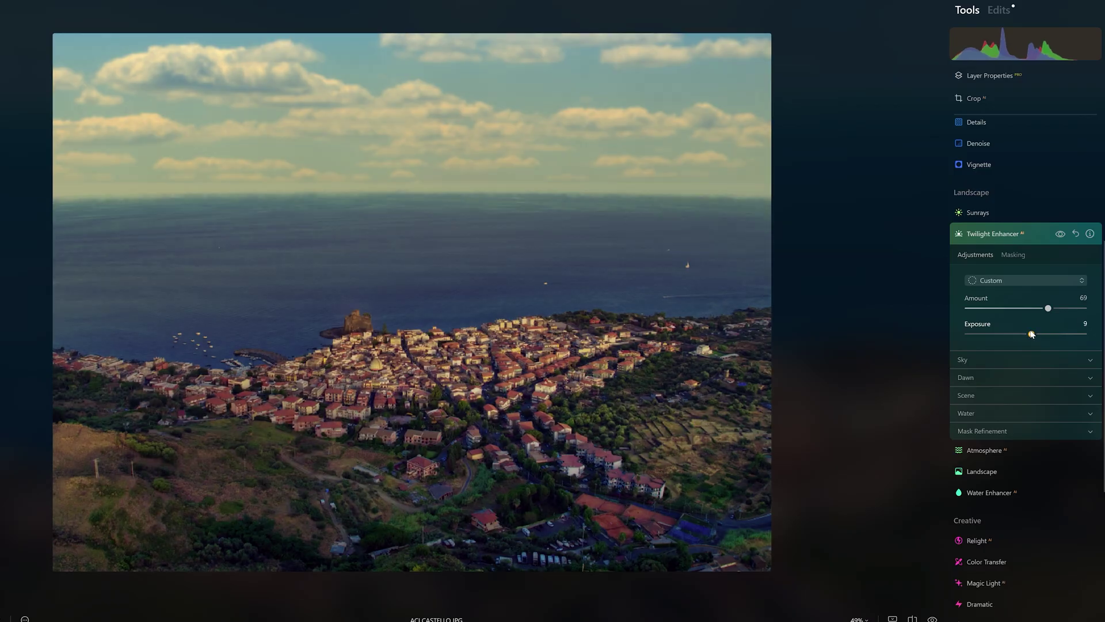
{"action": "left_click", "coordinate": [1021, 280]}
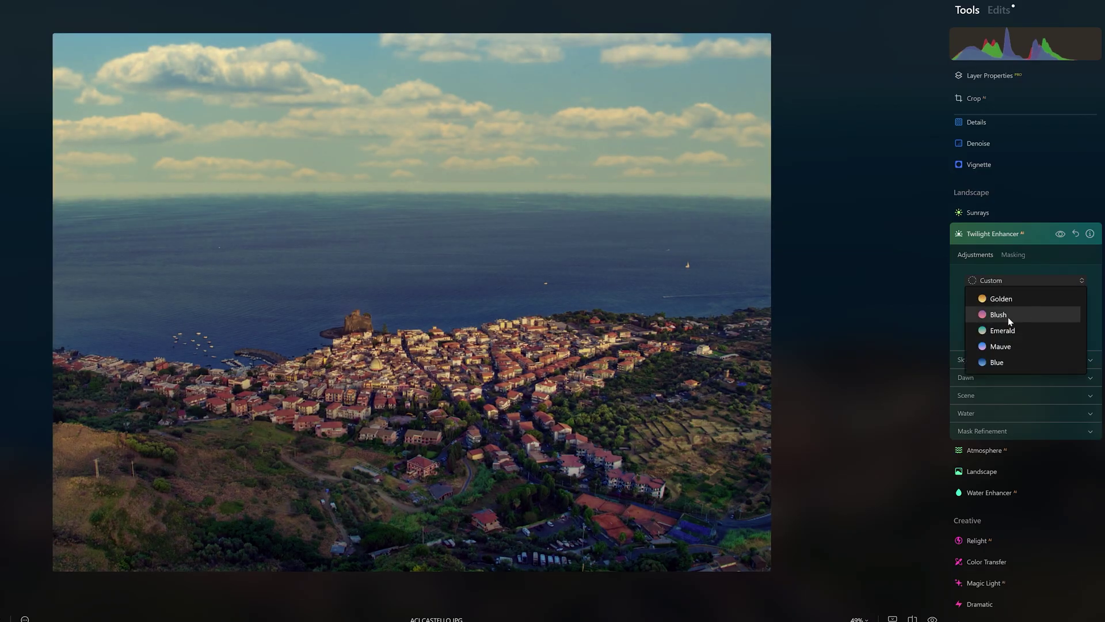
{"action": "left_click", "coordinate": [1009, 319]}
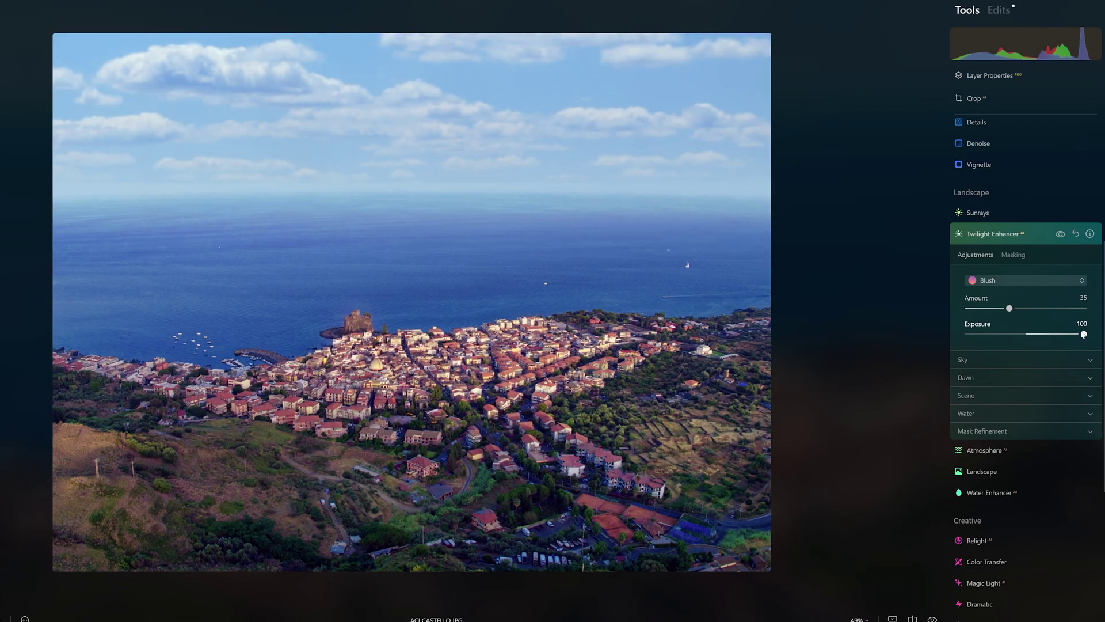
{"action": "left_click_drag", "start_coordinate": [1083, 333], "coordinate": [1032, 335]}
Try Emerald at Amount 59 with brighter Exposure, then switch to the Blue twilight preset
{"action": "left_click", "coordinate": [1052, 280]}
{"action": "left_click", "coordinate": [1014, 329]}
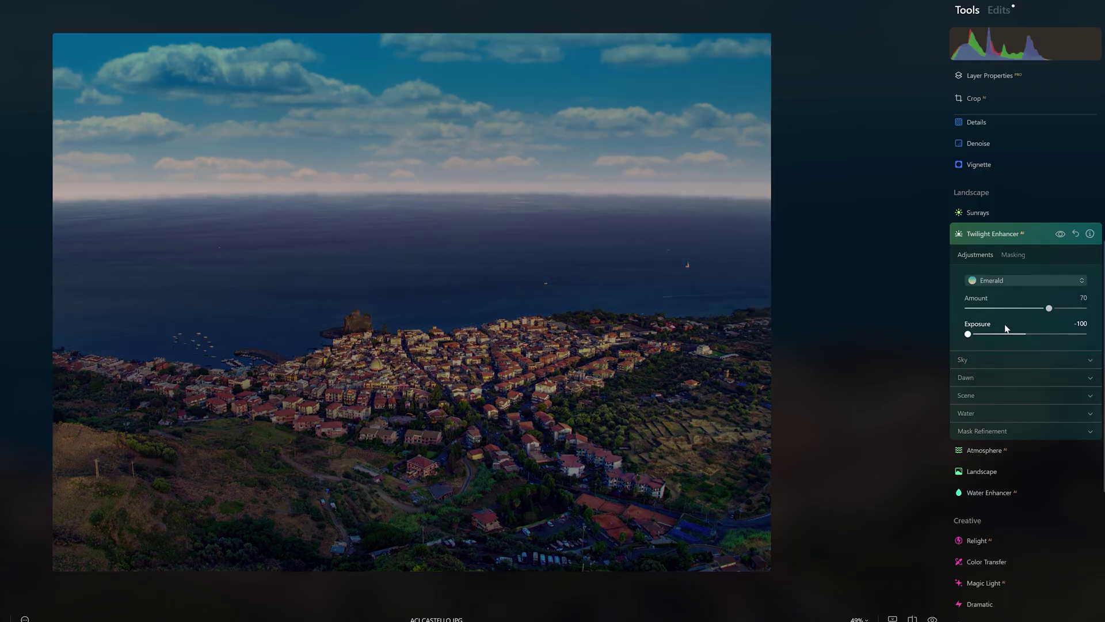
{"action": "left_click_drag", "start_coordinate": [1009, 308], "coordinate": [1037, 309]}
{"action": "left_click_drag", "start_coordinate": [968, 334], "coordinate": [1031, 335]}
{"action": "left_click", "coordinate": [1045, 282]}
{"action": "left_click", "coordinate": [997, 362]}
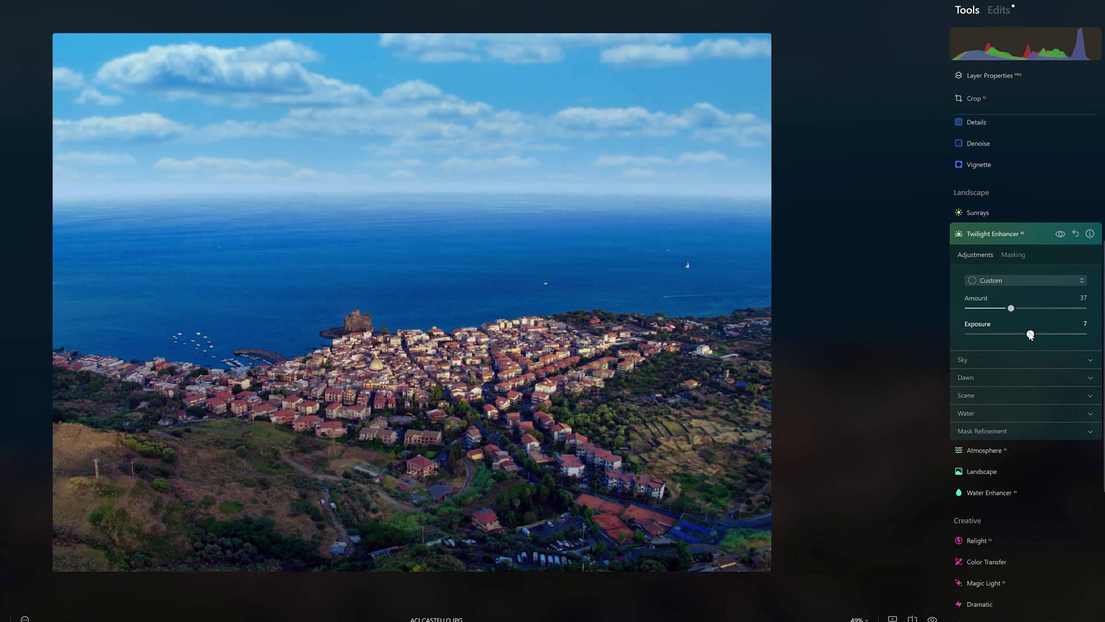
Adjust sky Temperature, shrink the Dawn glow, set twilight Exposure -12 and Dawn Exposure 13
{"action": "left_click", "coordinate": [981, 360]}
{"action": "mouse_move", "coordinate": [999, 387]}
{"action": "left_mouse_down"}
{"action": "mouse_move", "coordinate": [1048, 387]}
{"action": "mouse_move", "coordinate": [1001, 387]}
{"action": "left_mouse_up"}
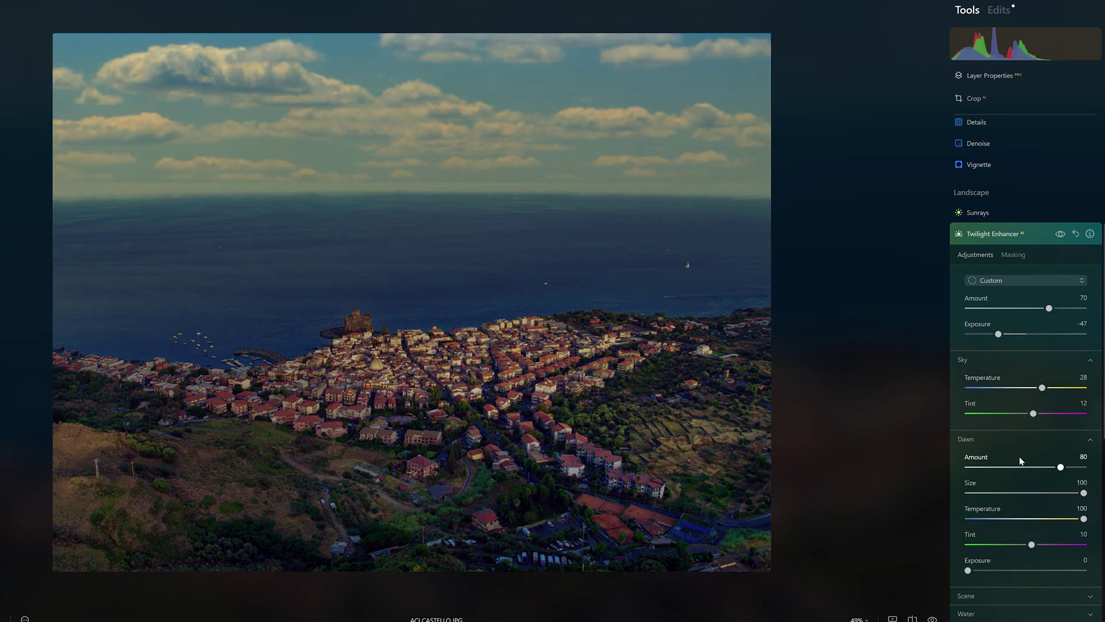
{"action": "left_click_drag", "start_coordinate": [1060, 467], "coordinate": [992, 492]}
{"action": "left_click_drag", "start_coordinate": [993, 338], "coordinate": [1018, 335]}
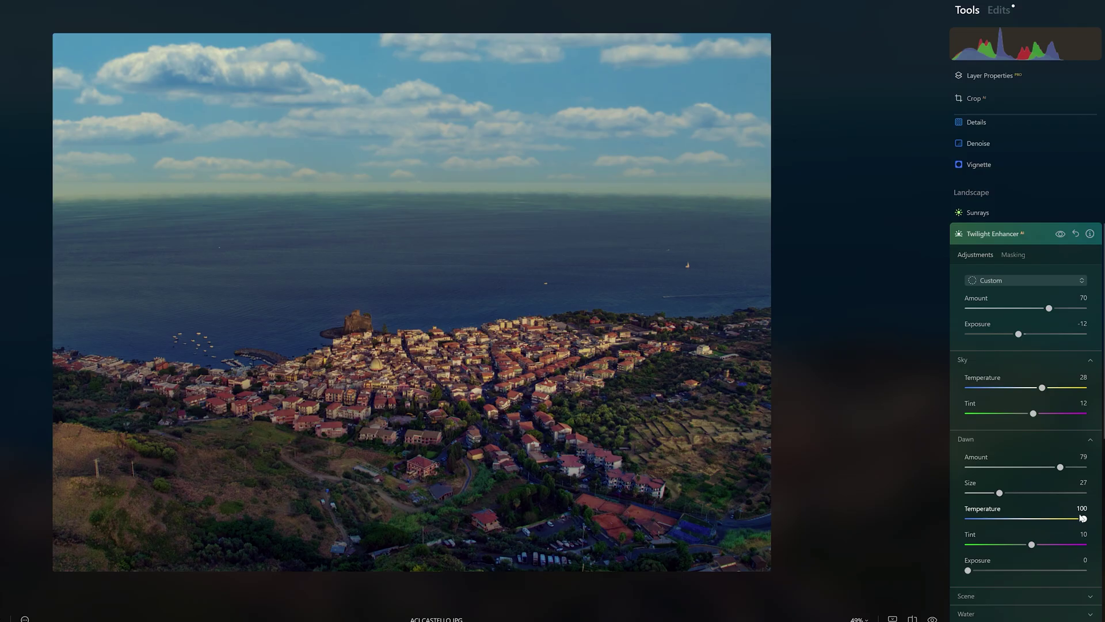
{"action": "mouse_move", "coordinate": [968, 569]}
{"action": "left_mouse_down"}
{"action": "mouse_move", "coordinate": [1011, 570]}
{"action": "mouse_move", "coordinate": [983, 570]}
{"action": "left_mouse_up"}
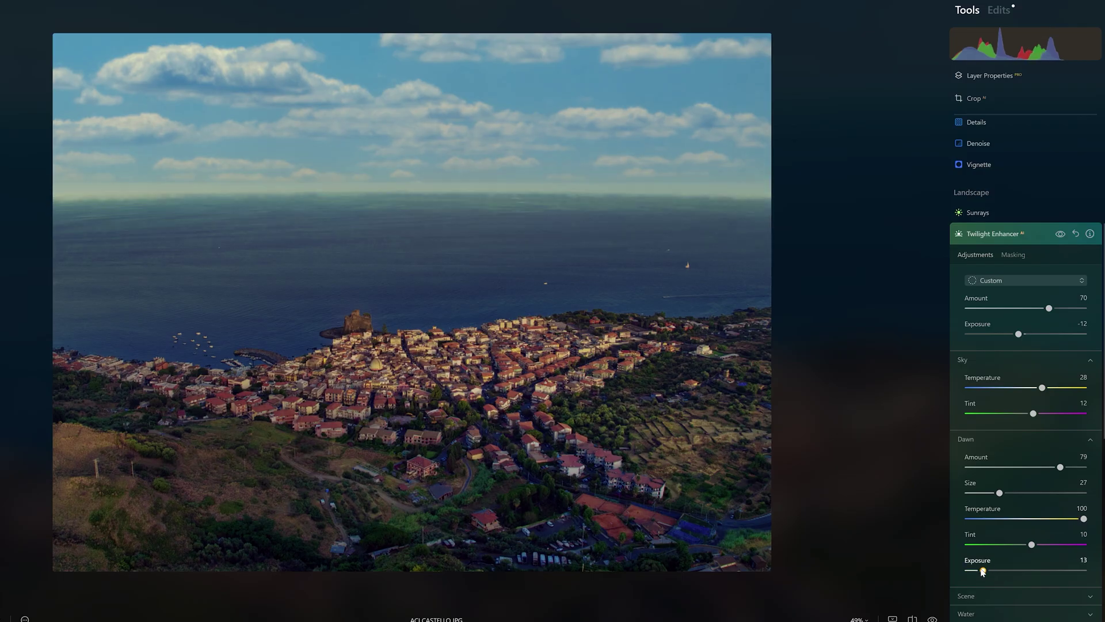
Lower the Twilight Enhancer Scene saturation to 77
{"action": "left_click", "coordinate": [966, 439]}
{"action": "left_click", "coordinate": [976, 457]}
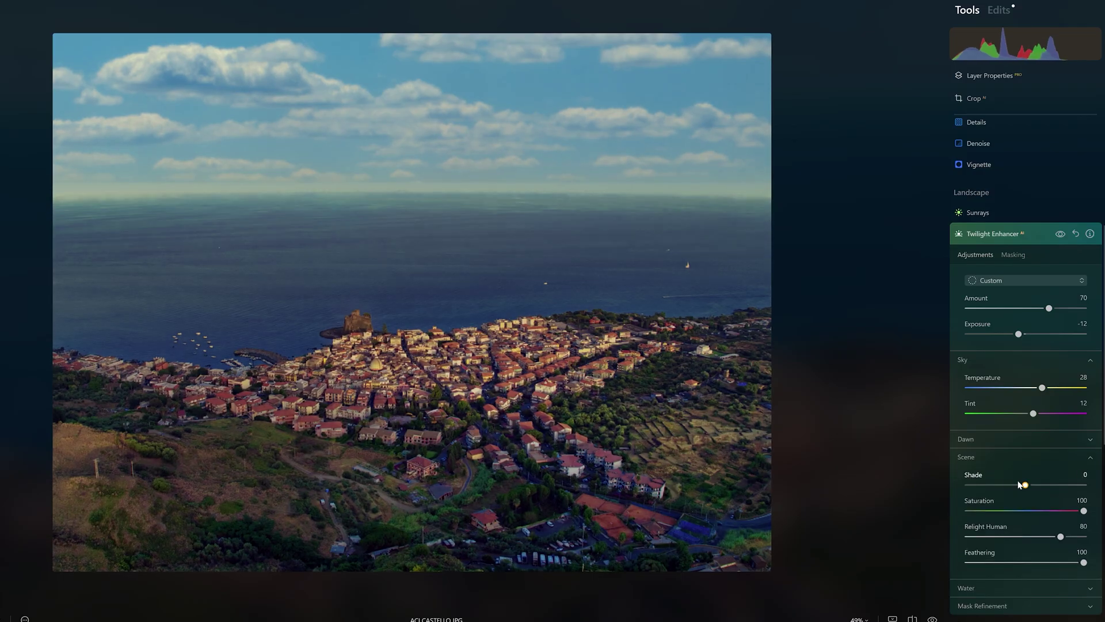
{"action": "left_click_drag", "start_coordinate": [1085, 510], "coordinate": [1058, 511]}
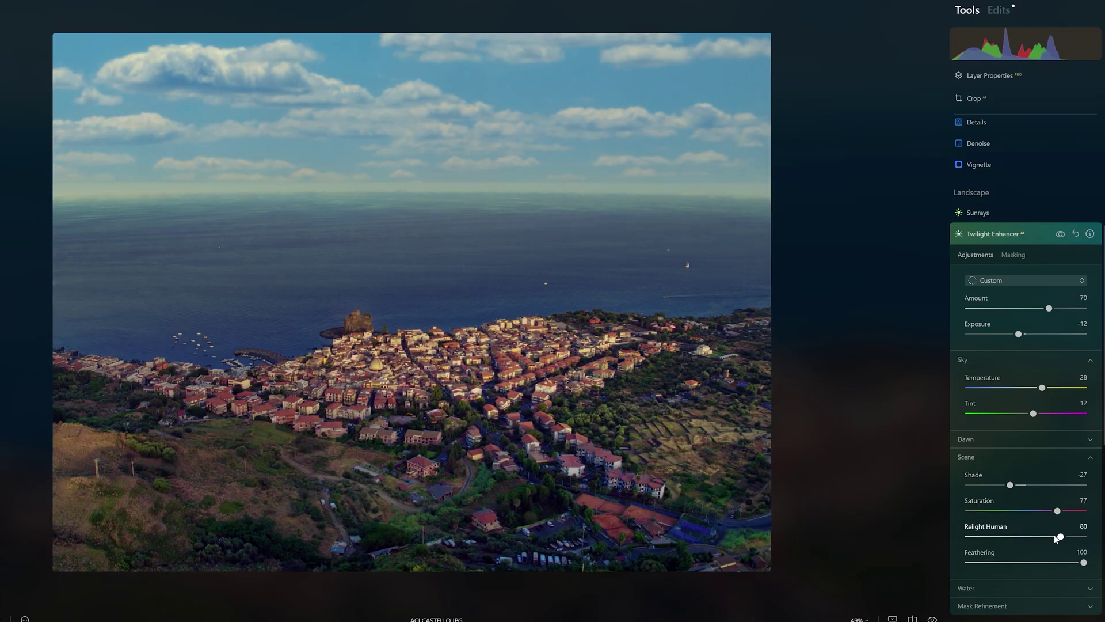
{"action": "left_click", "coordinate": [977, 458]}
{"action": "left_click", "coordinate": [975, 475]}
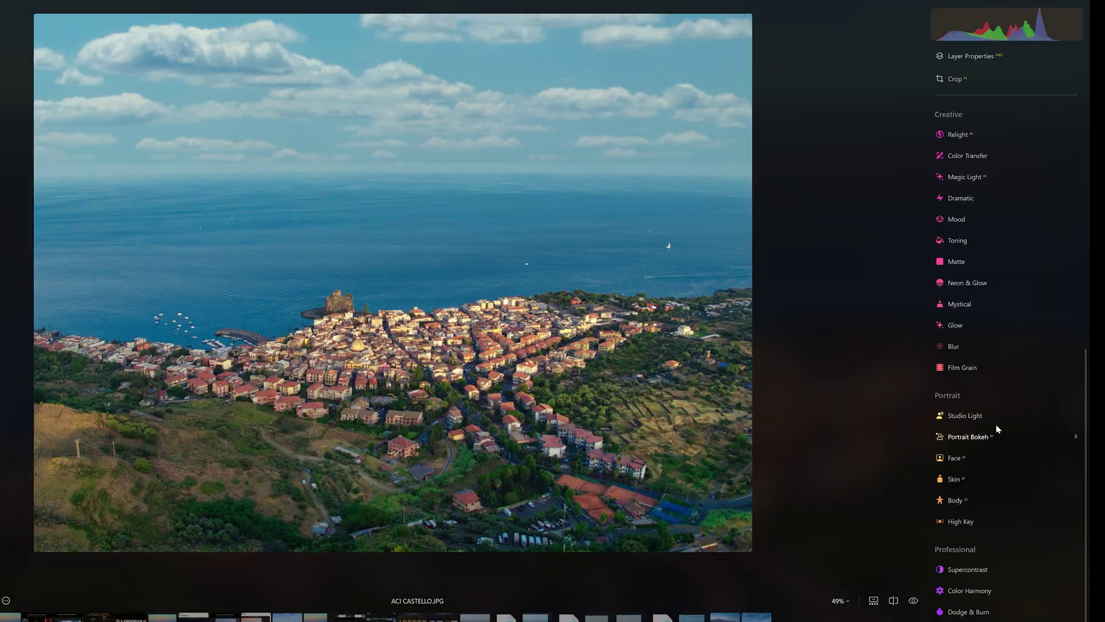
Set Supercontrast Highlights Contrast 26, Balance -11 and Midtones Contrast 9, Balance 50
{"action": "left_click", "coordinate": [967, 569]}
{"action": "left_click_drag", "start_coordinate": [949, 460], "coordinate": [1000, 486]}
{"action": "left_click_drag", "start_coordinate": [950, 524], "coordinate": [1028, 563]}
Reset Supercontrast and set only Highlights Contrast 65 with Balance -49
{"action": "scroll", "coordinate": [969, 568], "scroll_direction": "down", "scroll_amount": 1}
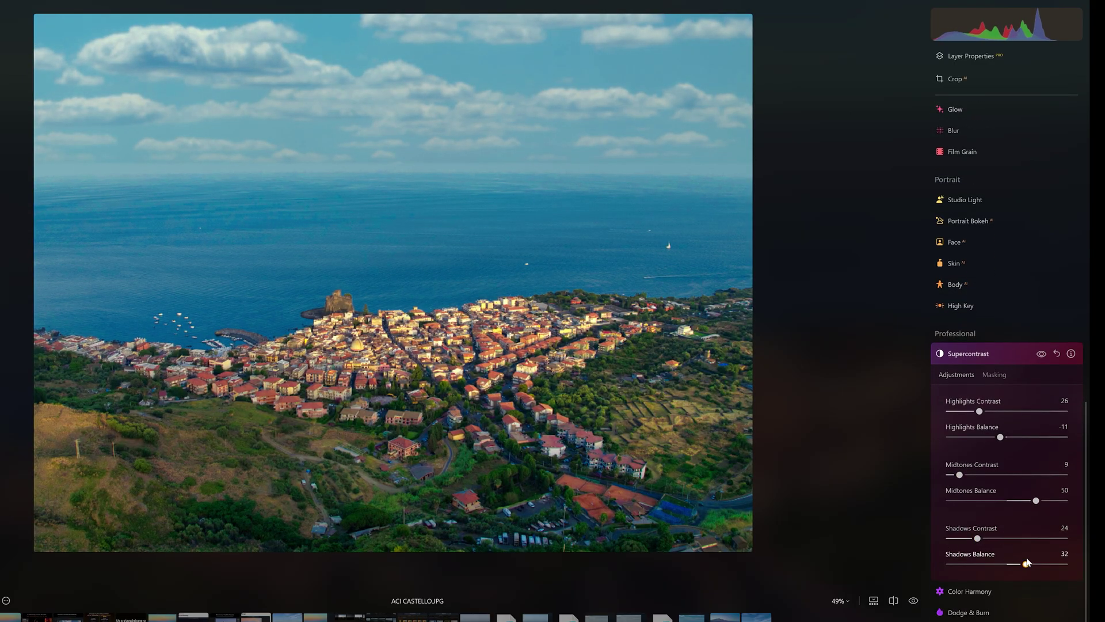
{"action": "left_click", "coordinate": [1058, 354]}
{"action": "left_click_drag", "start_coordinate": [949, 412], "coordinate": [978, 437]}
{"action": "left_click_drag", "start_coordinate": [1031, 411], "coordinate": [1025, 411]}
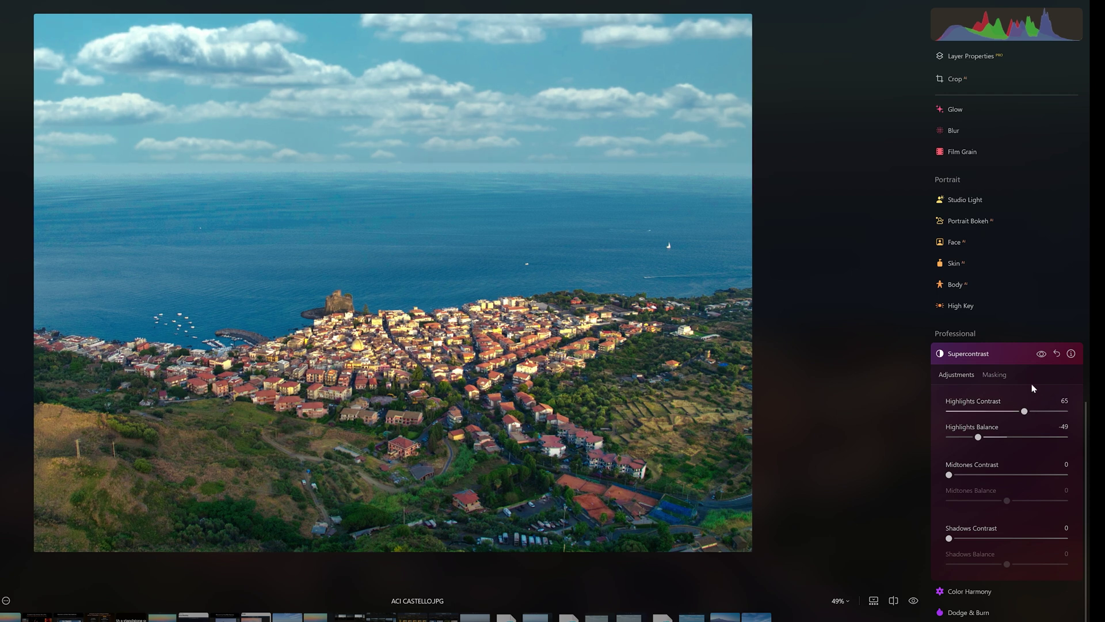
{"action": "left_click", "coordinate": [1042, 354]}
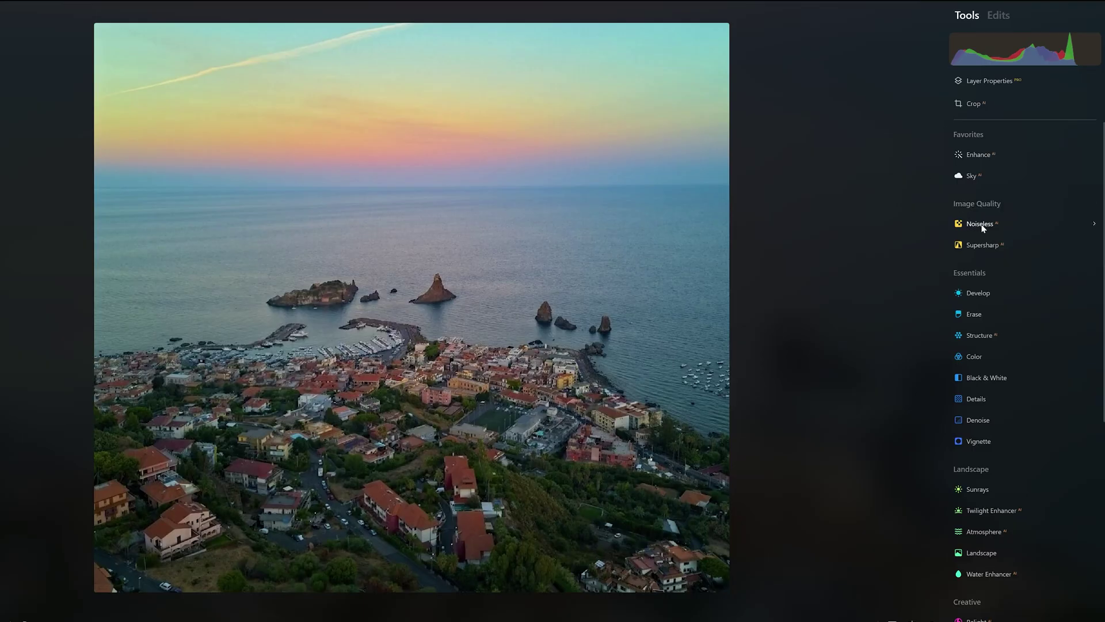
Apply Middle noise reduction in Noiseless and Middle sharpening in Supersharp
{"action": "left_click", "coordinate": [981, 224]}
{"action": "left_click", "coordinate": [1024, 294]}
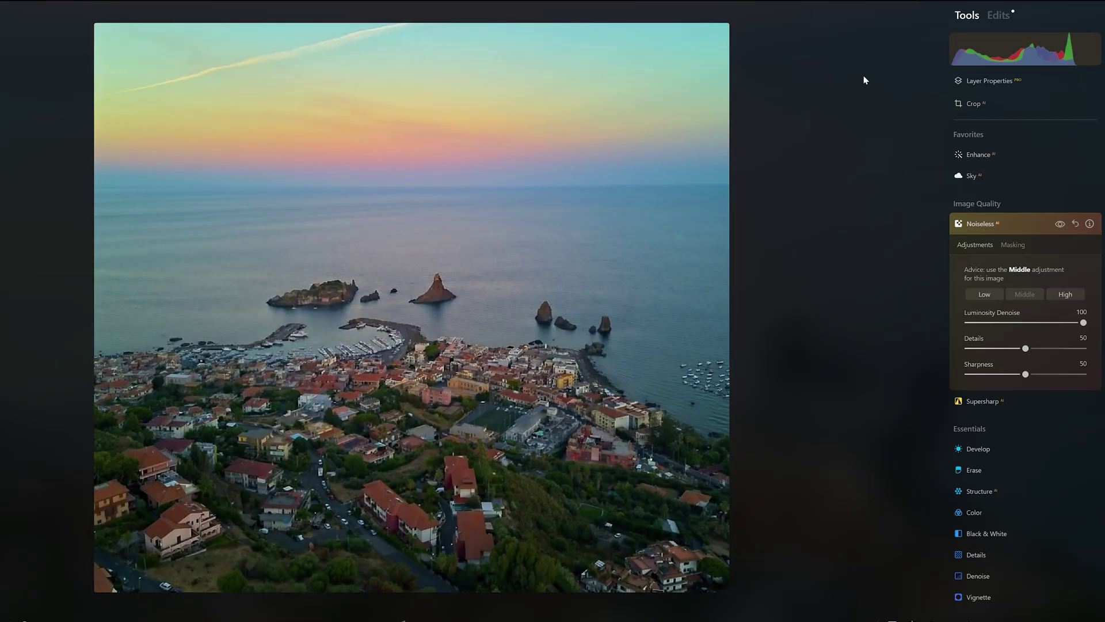
{"action": "left_click", "coordinate": [980, 225]}
{"action": "left_click", "coordinate": [976, 246]}
{"action": "left_click", "coordinate": [1024, 309]}
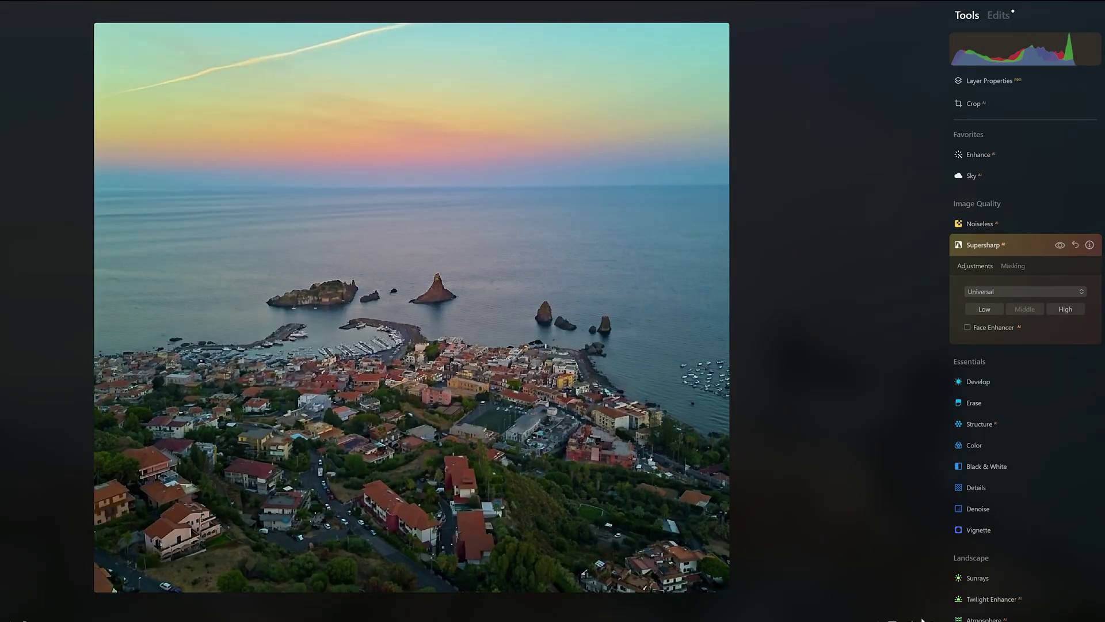
Set Relight Brightness Near to -24 and Depth to 76
{"action": "left_click", "coordinate": [922, 620]}
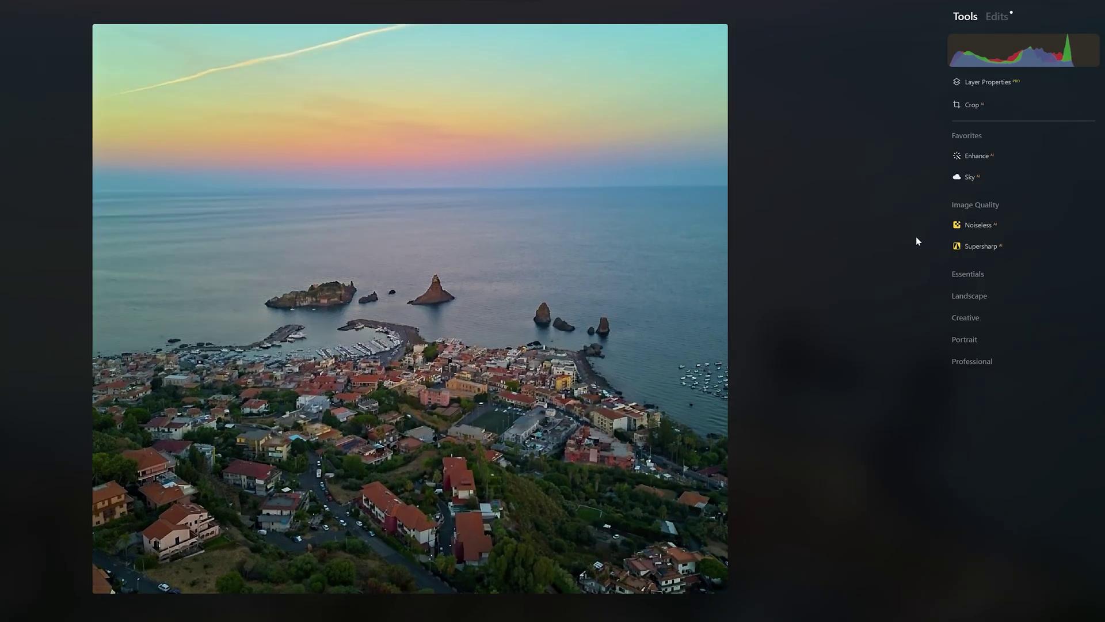
{"action": "left_click", "coordinate": [962, 324]}
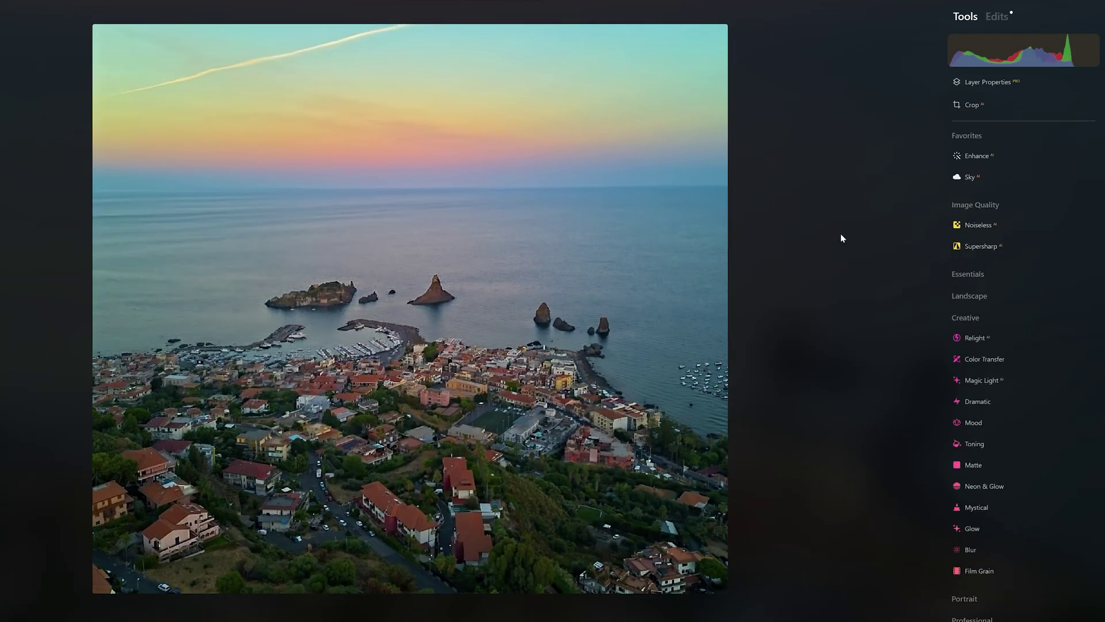
{"action": "left_click", "coordinate": [977, 343]}
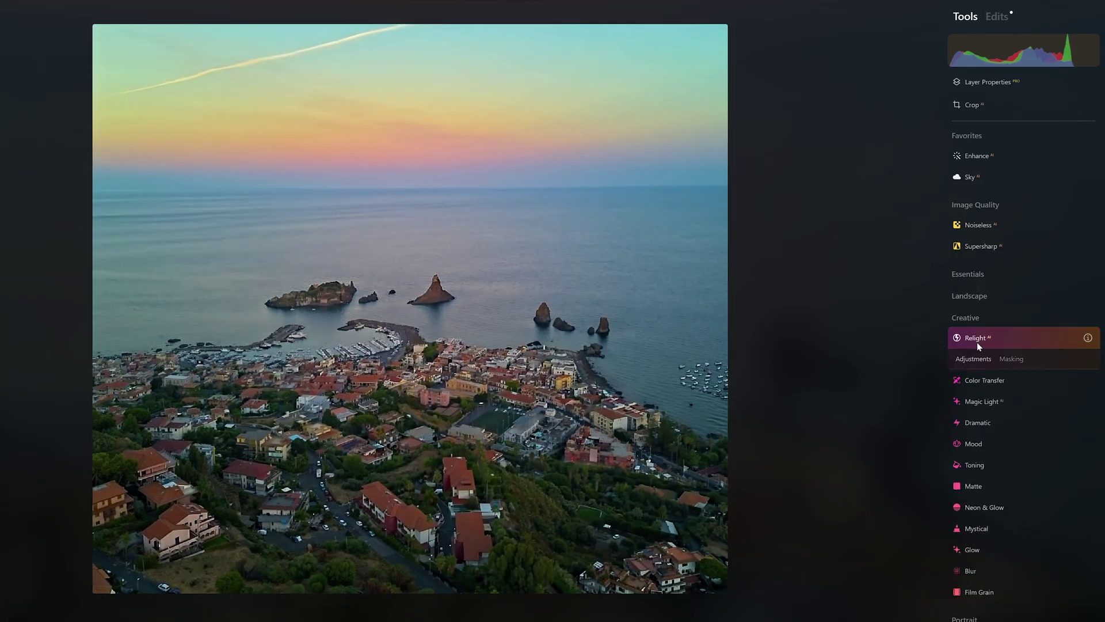
{"action": "left_click_drag", "start_coordinate": [1025, 398], "coordinate": [1054, 447]}
Add Dehalo 33 and adjust the near-area Warmth in Relight's advanced settings
{"action": "left_click", "coordinate": [1088, 472]}
{"action": "left_click_drag", "start_coordinate": [969, 502], "coordinate": [1005, 501]}
{"action": "left_click_drag", "start_coordinate": [1023, 527], "coordinate": [1012, 527]}
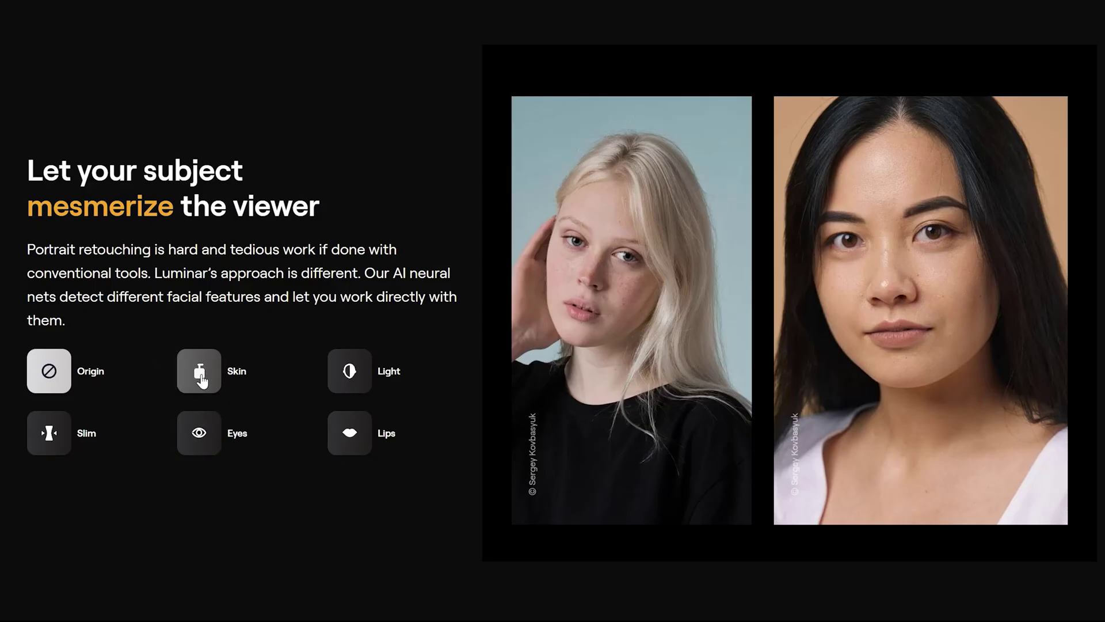
{"action": "left_click", "coordinate": [196, 373]}
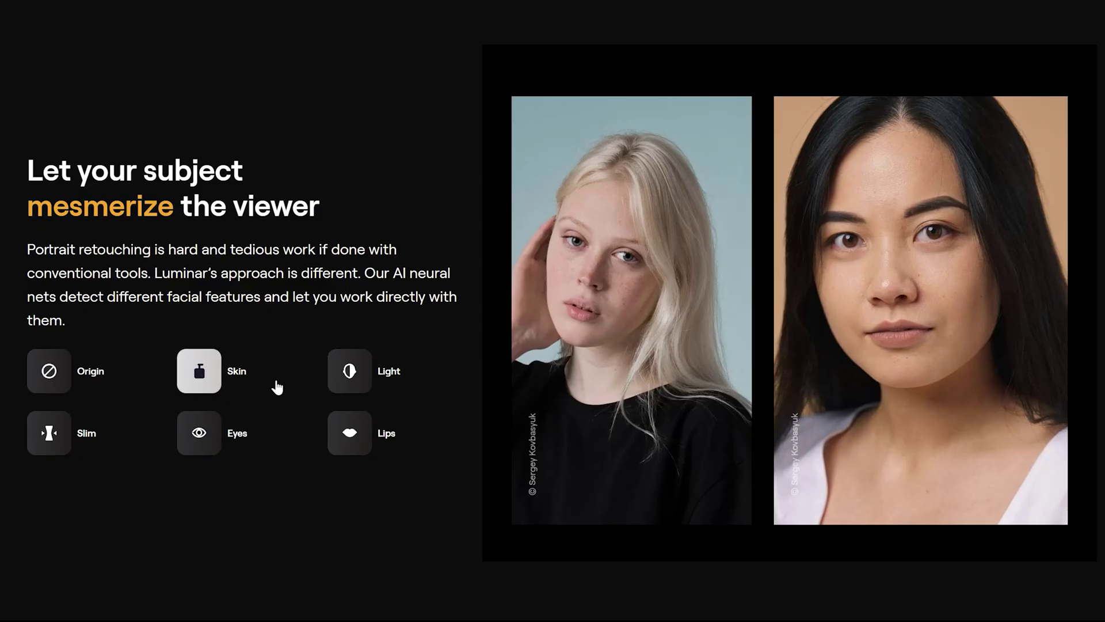
Switch on the Light, Slim, Eyes and Lips retouching demos on the sample portraits
{"action": "left_click", "coordinate": [349, 373]}
{"action": "left_click", "coordinate": [47, 436]}
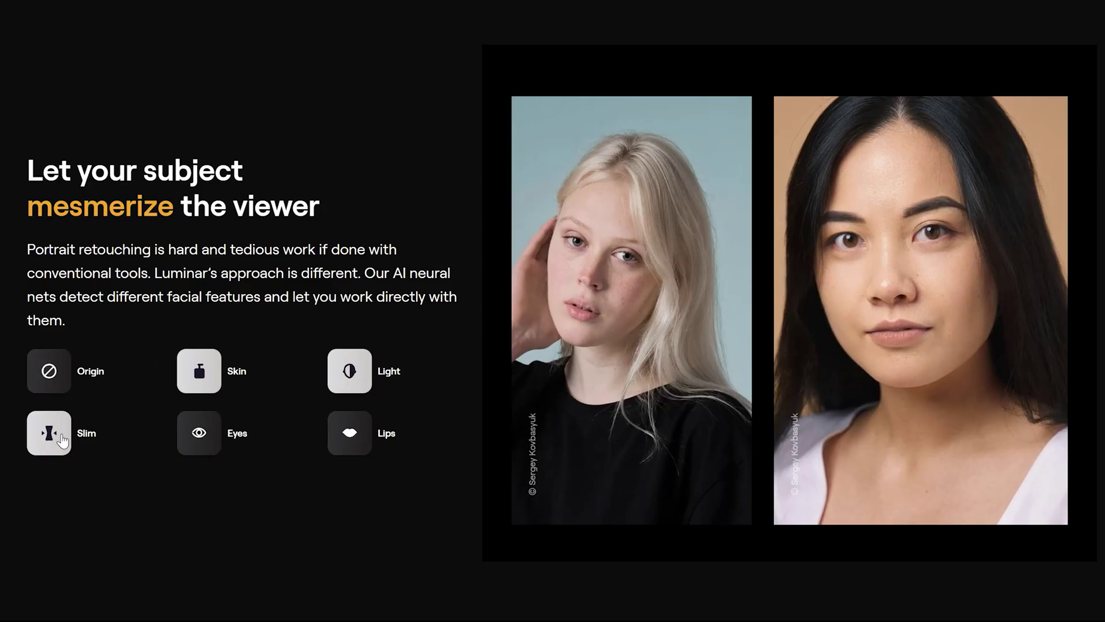
{"action": "left_click", "coordinate": [197, 439]}
{"action": "left_click", "coordinate": [348, 434]}
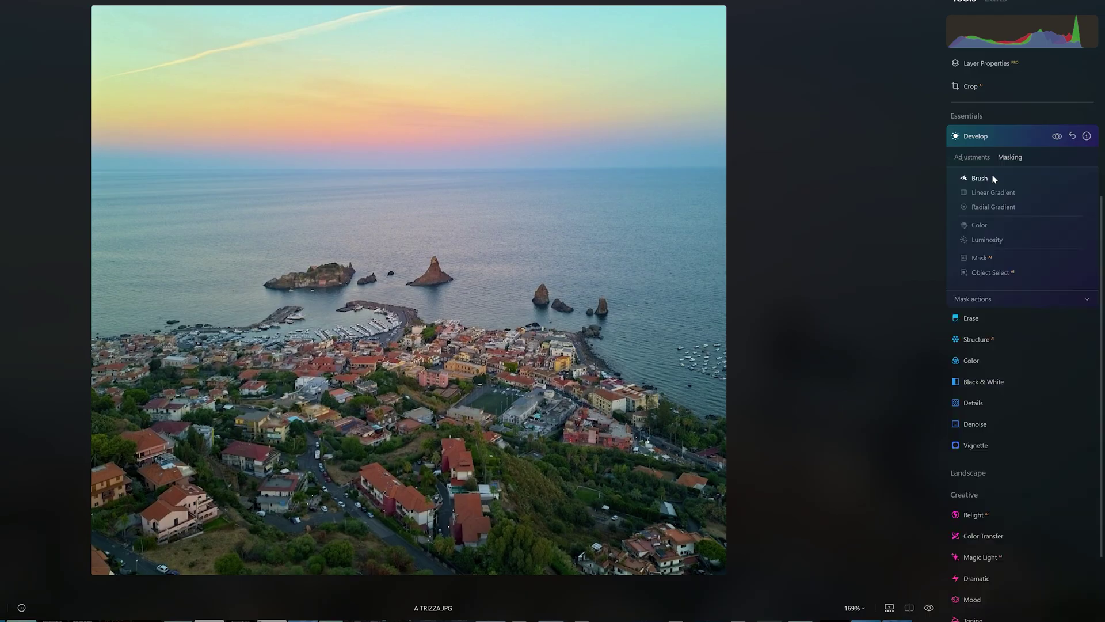
Brush a mask over the lower-left houses (strength 22, softness 69) and raise its Exposure to 2.08
{"action": "left_click", "coordinate": [980, 179]}
{"action": "left_click_drag", "start_coordinate": [996, 272], "coordinate": [991, 271]}
{"action": "left_click_drag", "start_coordinate": [1081, 248], "coordinate": [1045, 248]}
{"action": "left_click_drag", "start_coordinate": [518, 474], "coordinate": [202, 469]}
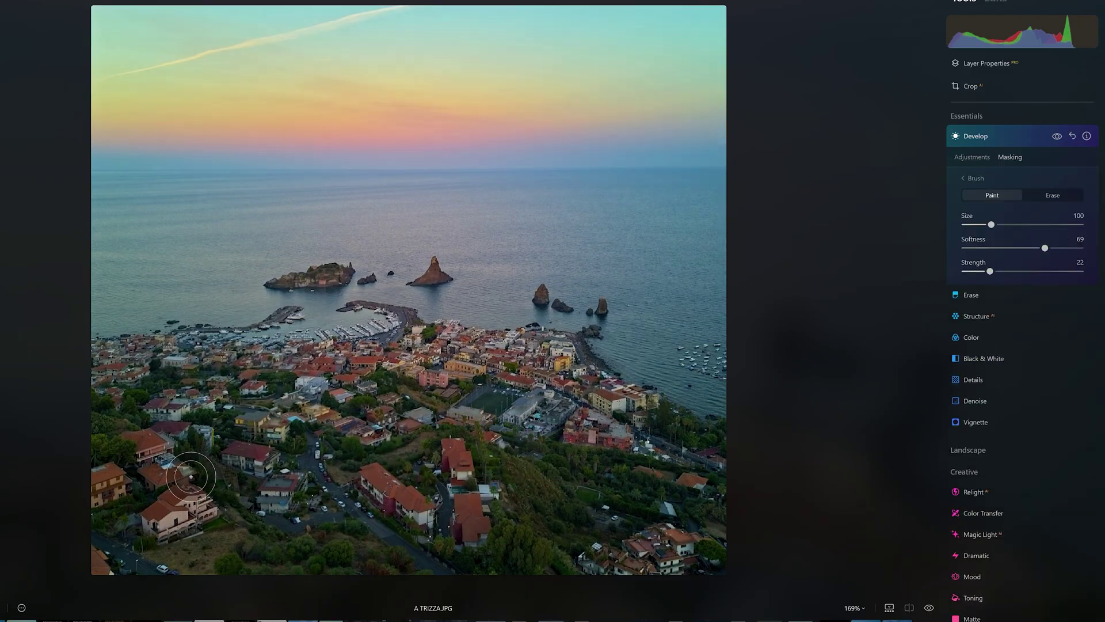
{"action": "left_click", "coordinate": [974, 156]}
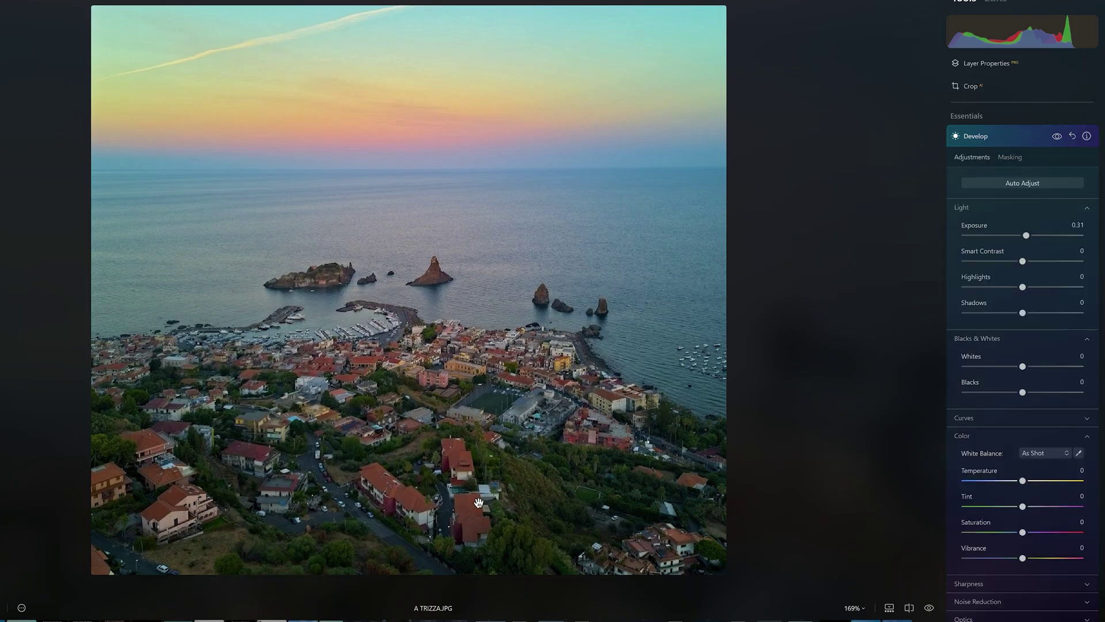
{"action": "left_click_drag", "start_coordinate": [1026, 236], "coordinate": [1044, 240]}
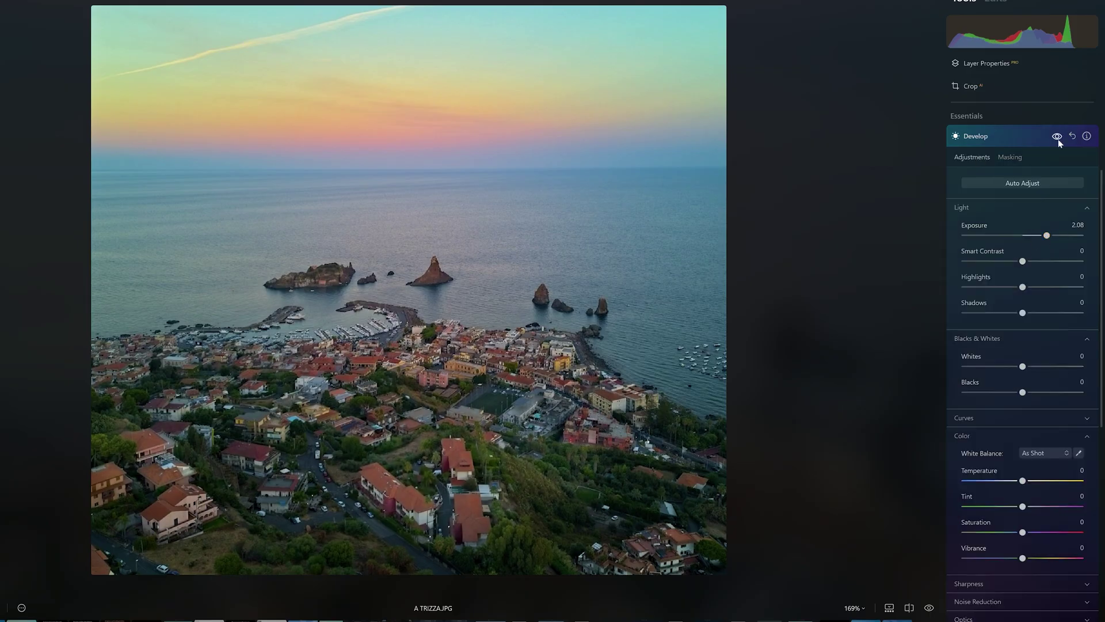
Add a linear gradient mask across the town with Exposure 0.71
{"action": "left_click", "coordinate": [1011, 157]}
{"action": "left_click", "coordinate": [973, 178]}
{"action": "left_click", "coordinate": [984, 195]}
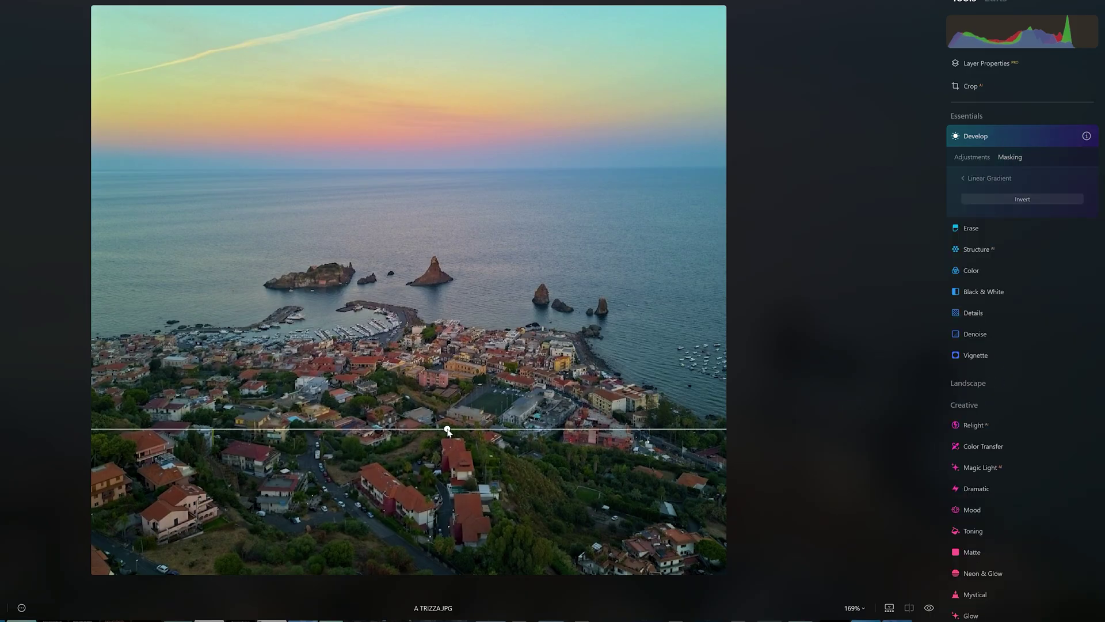
{"action": "left_click_drag", "start_coordinate": [448, 430], "coordinate": [455, 380]}
{"action": "left_click", "coordinate": [972, 156]}
{"action": "left_click_drag", "start_coordinate": [1023, 236], "coordinate": [1030, 236]}
Draw a wide radial gradient around the sea rocks, then reset Develop adjustments to zero
{"action": "left_click", "coordinate": [1010, 156]}
{"action": "left_click", "coordinate": [987, 178]}
{"action": "left_click", "coordinate": [983, 207]}
{"action": "left_click_drag", "start_coordinate": [360, 279], "coordinate": [633, 279]}
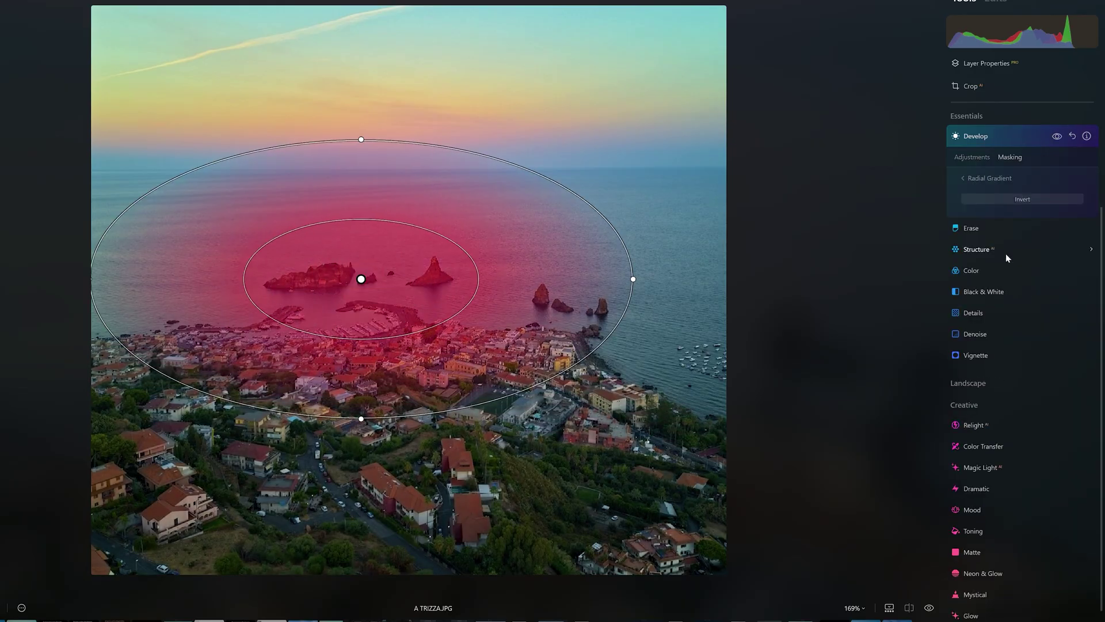
{"action": "left_click", "coordinate": [1072, 136]}
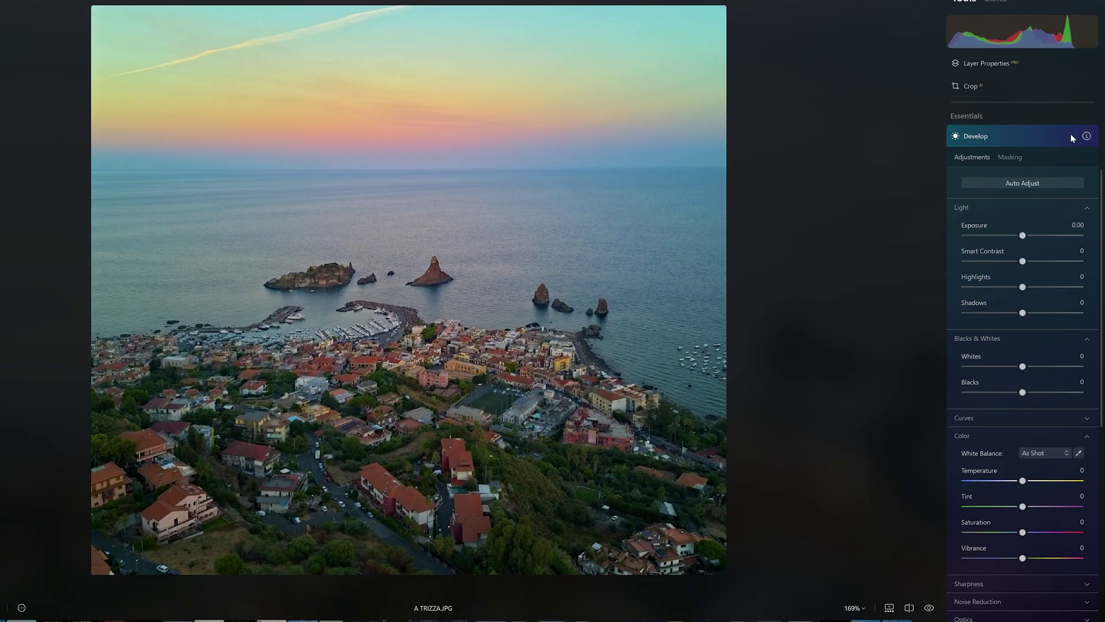
{"action": "left_click", "coordinate": [1011, 157]}
{"action": "left_click", "coordinate": [986, 180]}
Darken the greenery to Exposure -0.29 with a Color mask at Range 4
{"action": "left_click", "coordinate": [979, 237]}
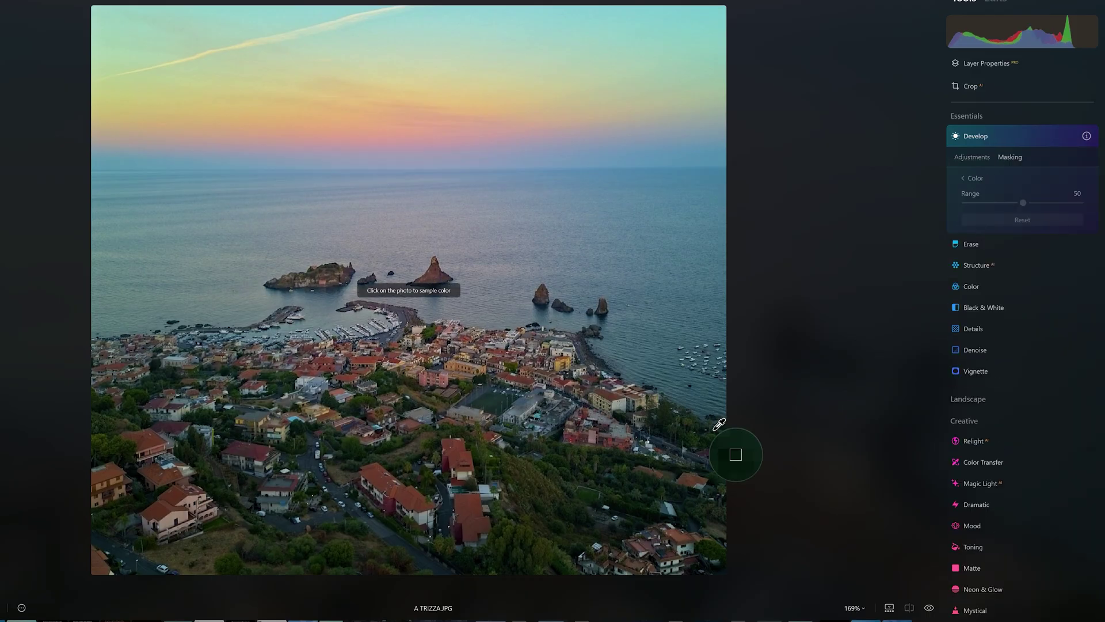
{"action": "left_click", "coordinate": [531, 468]}
{"action": "left_click_drag", "start_coordinate": [1023, 203], "coordinate": [970, 203]}
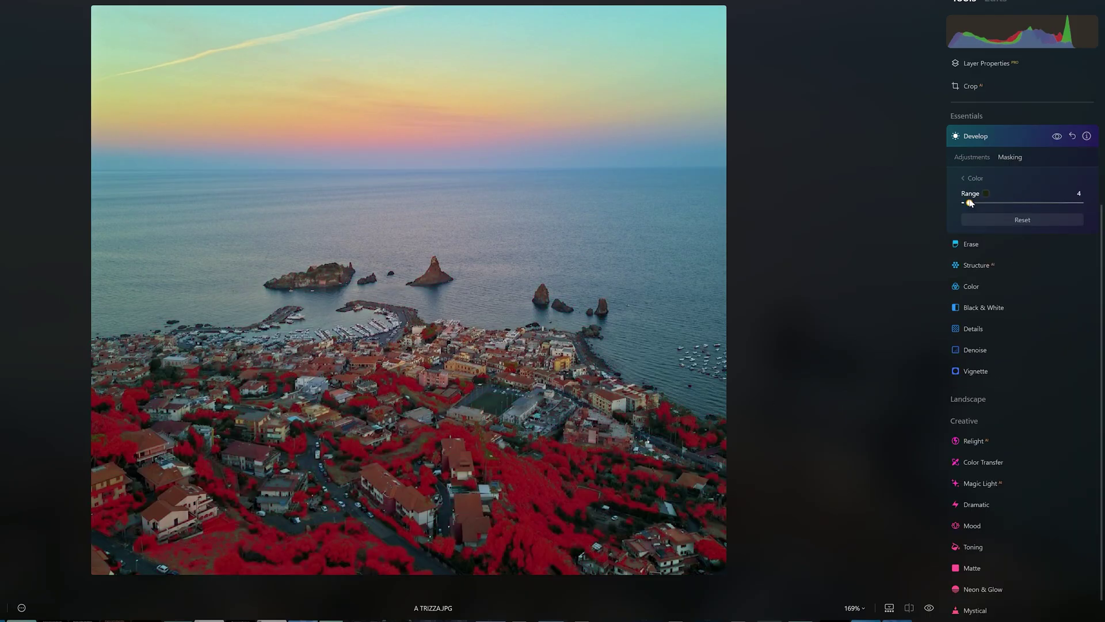
{"action": "left_click", "coordinate": [973, 156]}
{"action": "left_click_drag", "start_coordinate": [1022, 236], "coordinate": [1021, 236]}
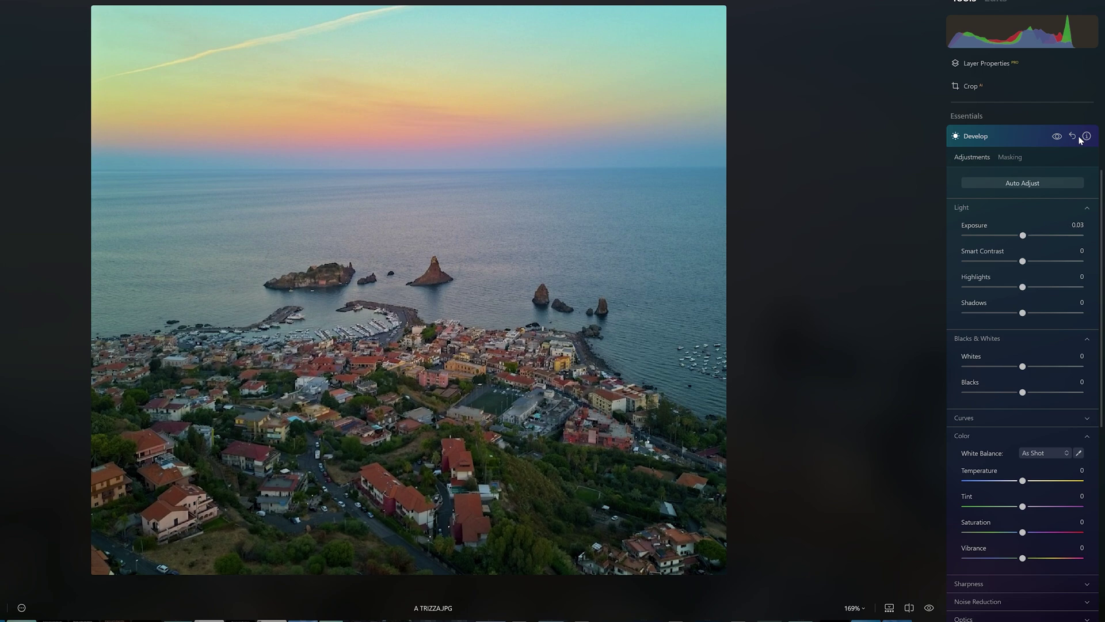
Darken the town to Exposure -0.17 with a Luminosity mask
{"action": "left_click", "coordinate": [1016, 164]}
{"action": "left_click", "coordinate": [975, 181]}
{"action": "left_click", "coordinate": [983, 240]}
{"action": "mouse_move", "coordinate": [969, 209]}
{"action": "left_mouse_down"}
{"action": "mouse_move", "coordinate": [1059, 211]}
{"action": "mouse_move", "coordinate": [980, 209]}
{"action": "left_mouse_up"}
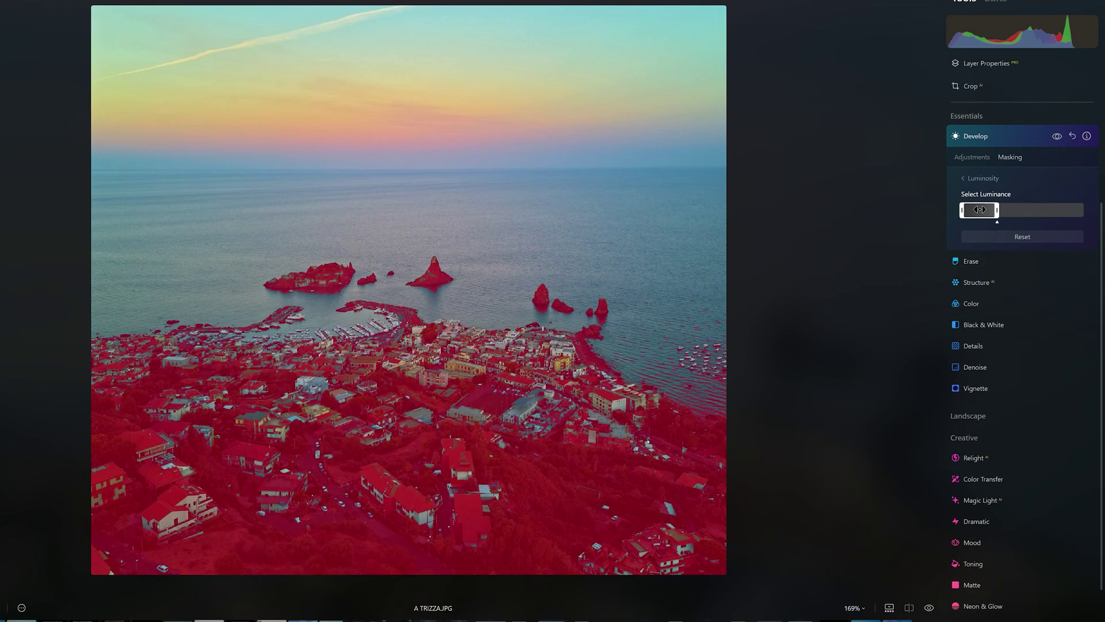
{"action": "left_click", "coordinate": [975, 158]}
{"action": "left_click_drag", "start_coordinate": [1022, 235], "coordinate": [1021, 235]}
Select the sea rocks with an AI Object Select mask and brighten them to Exposure 0.54
{"action": "left_click", "coordinate": [976, 135]}
{"action": "left_click", "coordinate": [976, 136]}
{"action": "left_click", "coordinate": [1010, 157]}
{"action": "left_click", "coordinate": [977, 276]}
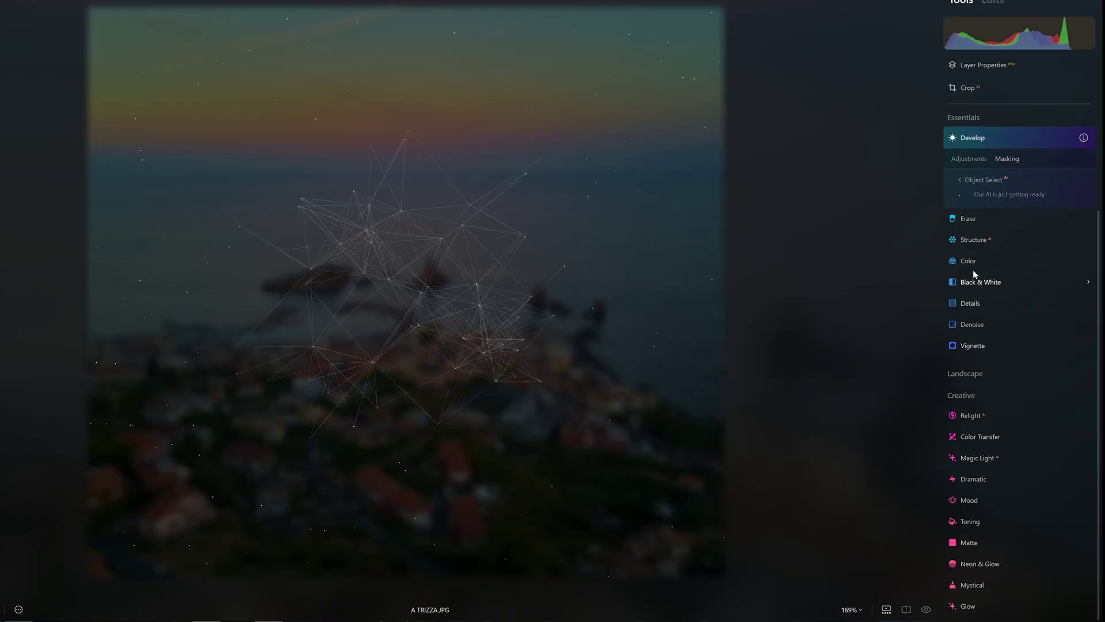
{"action": "left_click", "coordinate": [327, 280]}
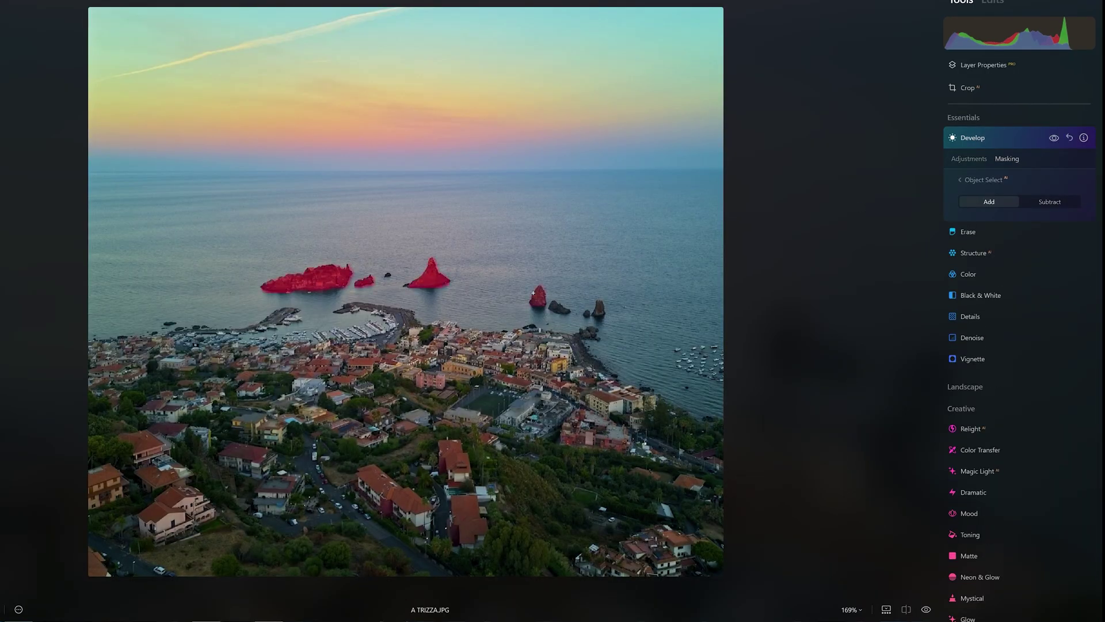
{"action": "left_click", "coordinate": [969, 159]}
{"action": "left_click_drag", "start_coordinate": [1019, 236], "coordinate": [1026, 238]}
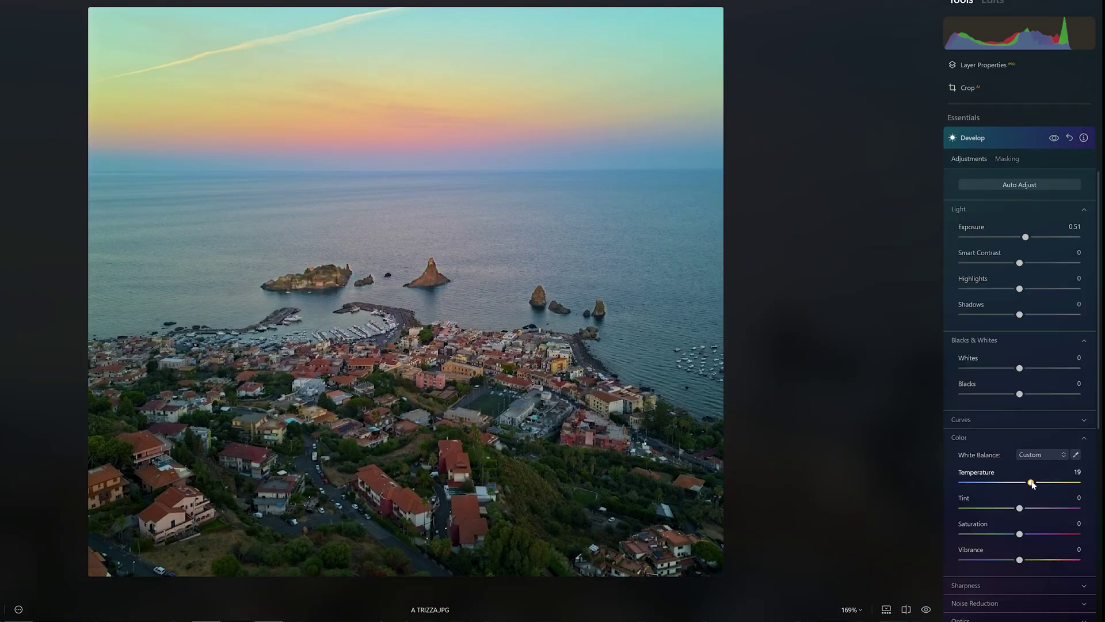